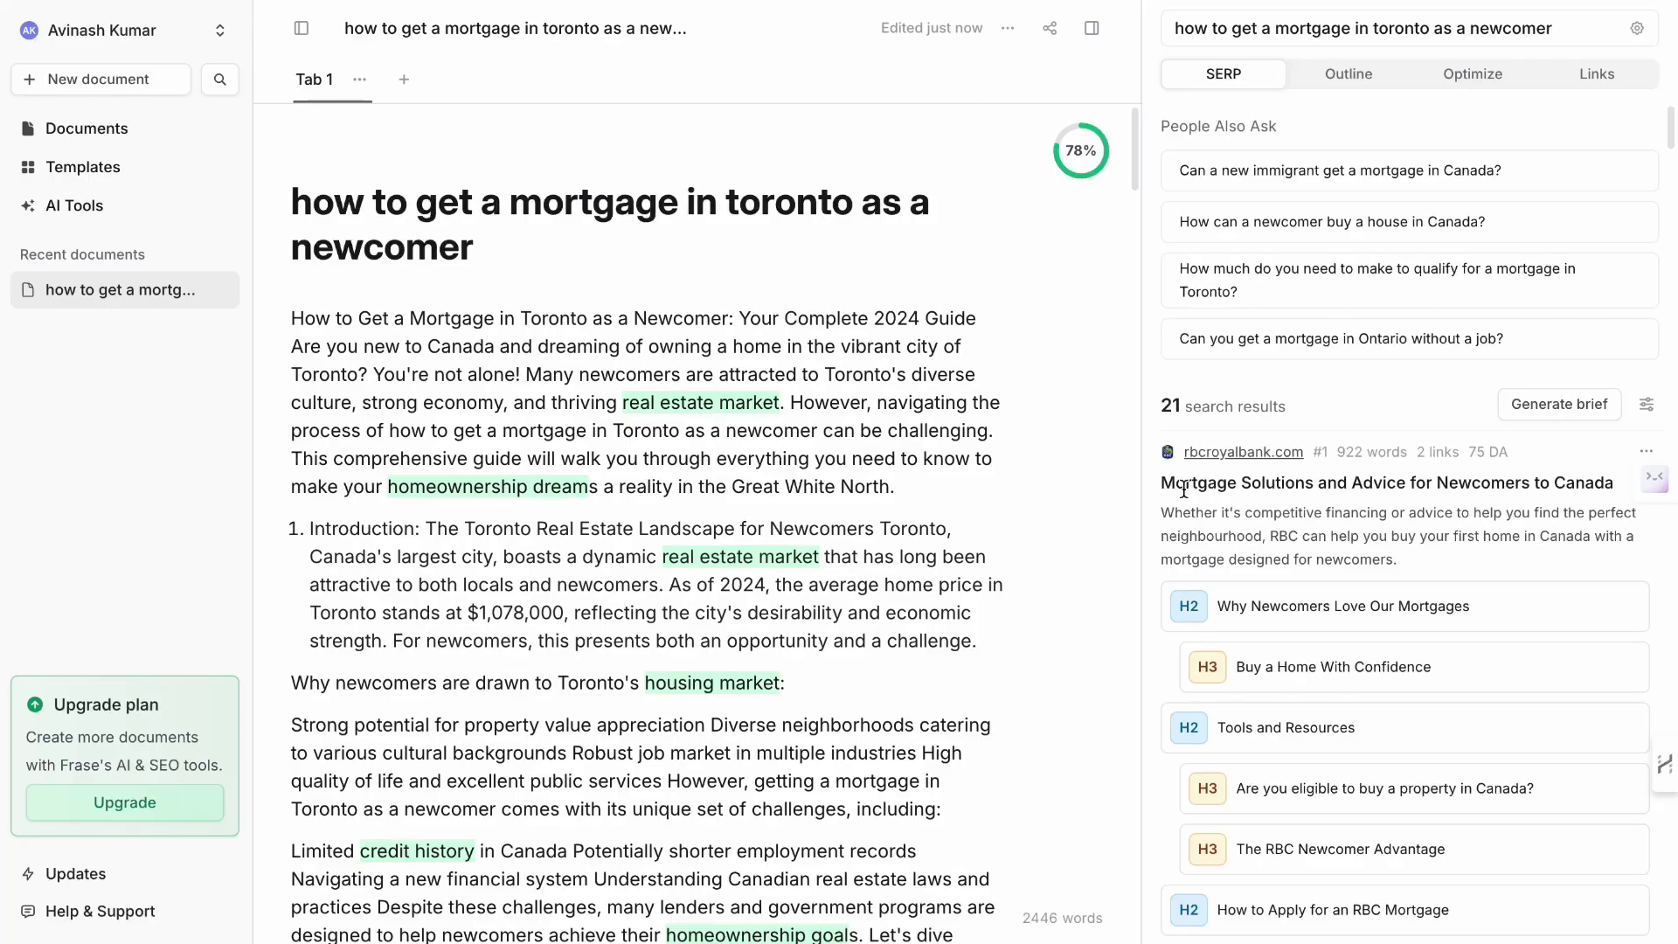
Scroll the finished mortgage article and review its outline and 78% topic score.
{"action": "scroll", "coordinate": [1051, 481], "scroll_direction": "down", "scroll_amount": 5}
{"action": "scroll", "coordinate": [1050, 480], "scroll_direction": "down", "scroll_amount": 5}
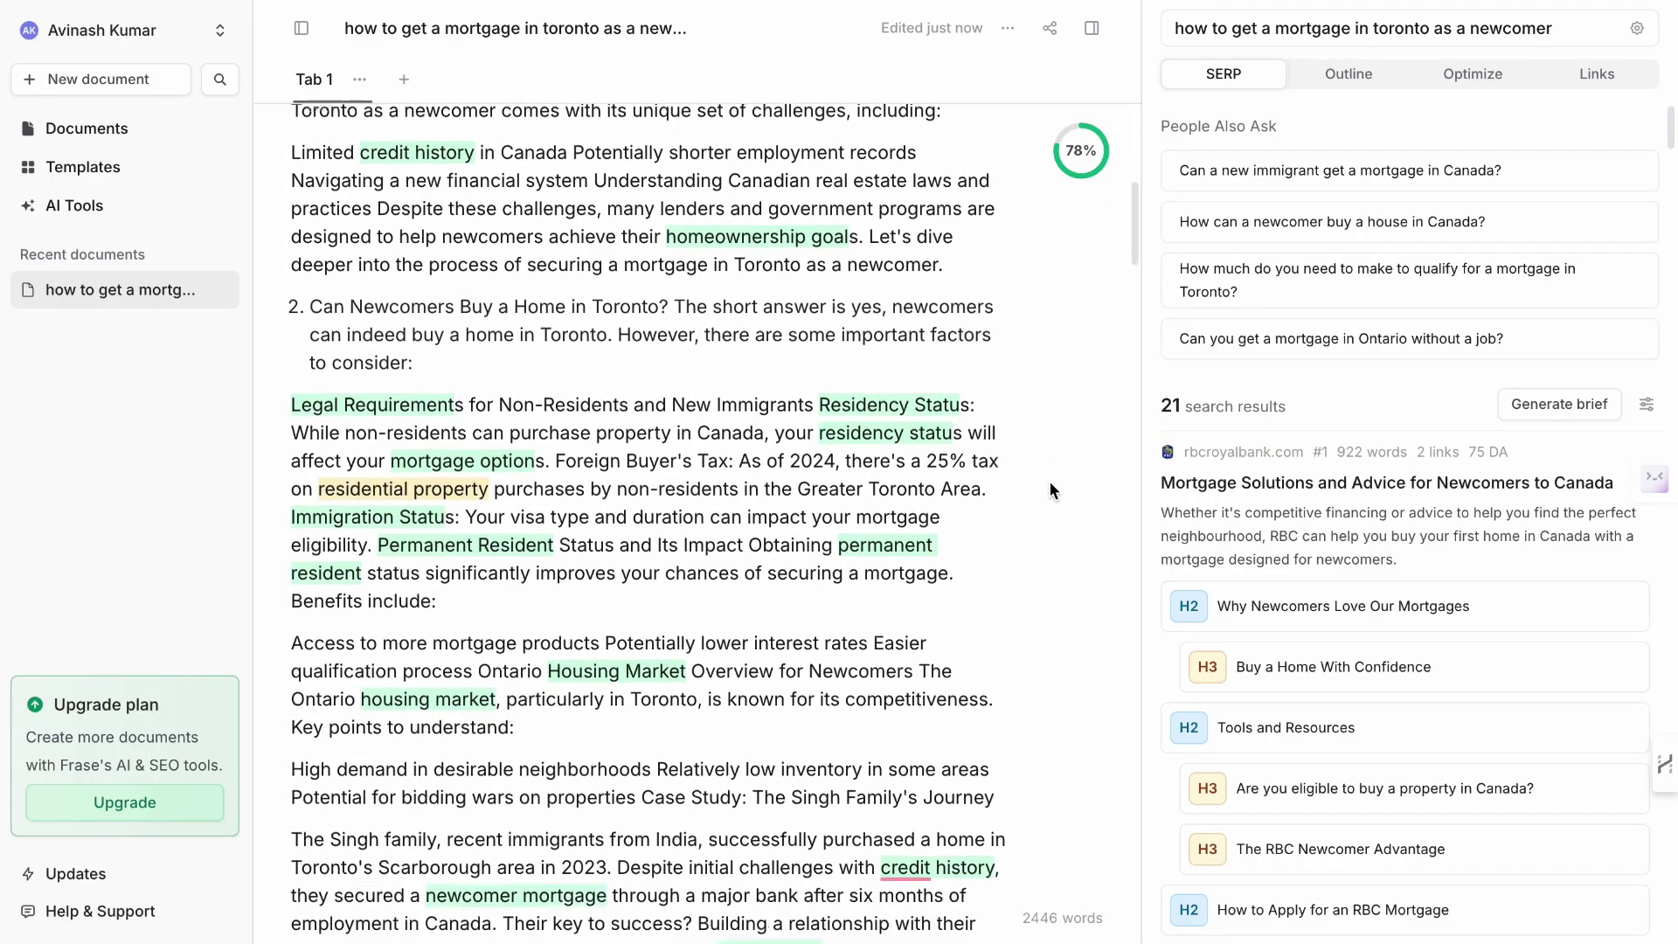
{"action": "left_click", "coordinate": [1315, 77]}
{"action": "left_click", "coordinate": [1443, 79]}
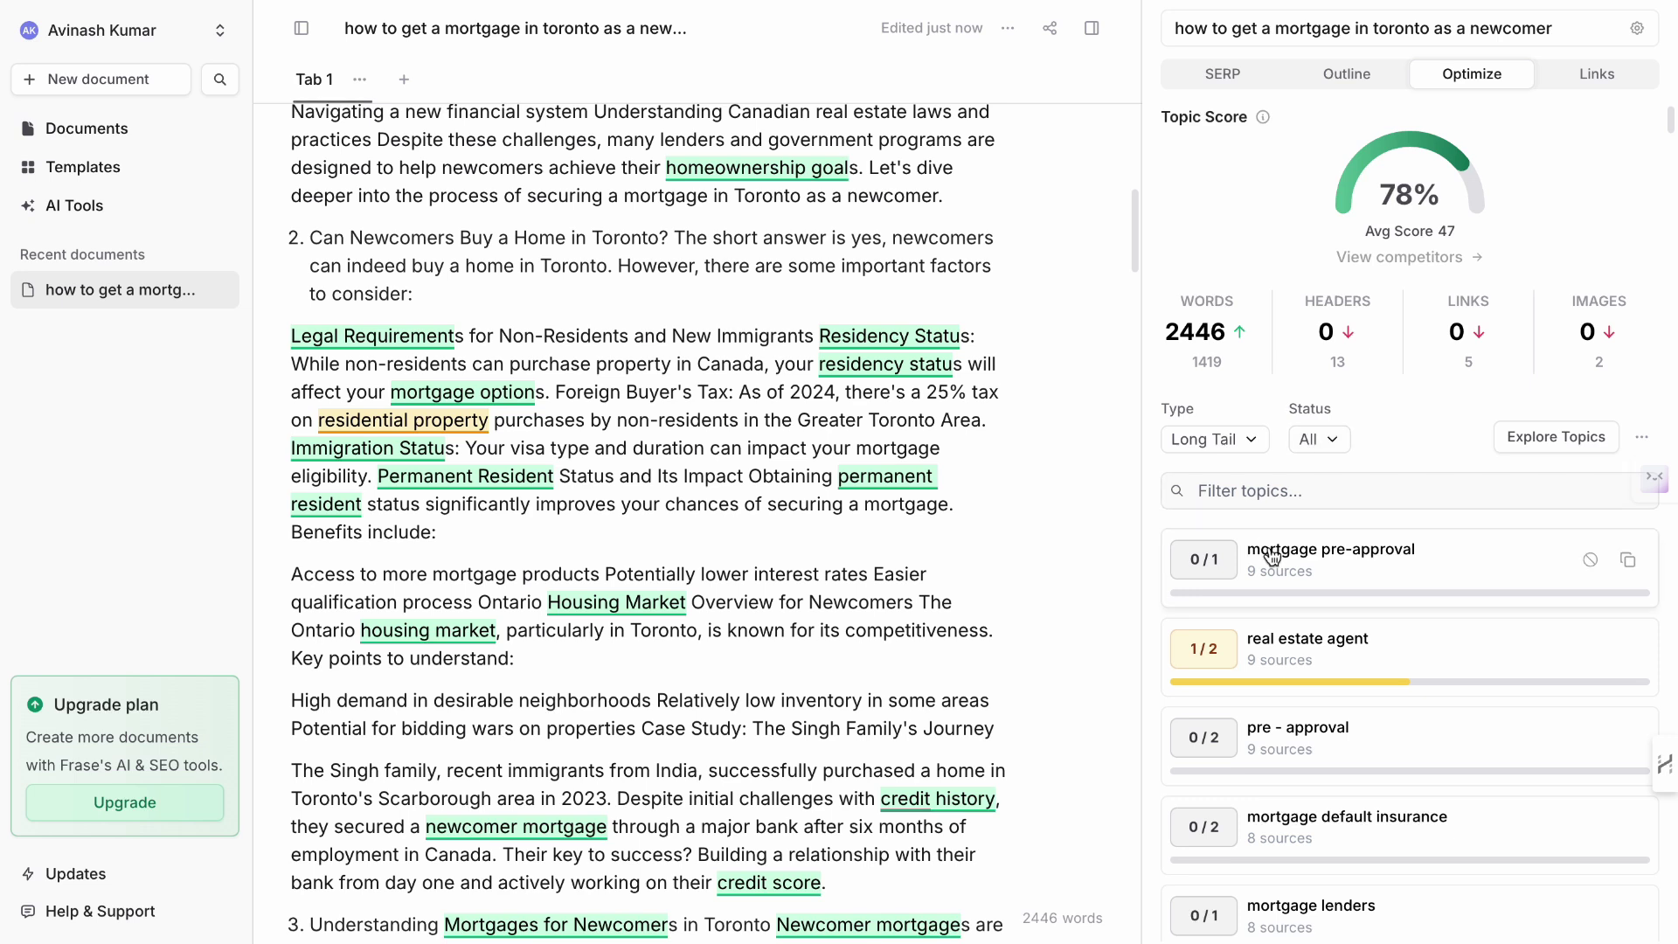
{"action": "scroll", "coordinate": [1273, 550], "scroll_direction": "down", "scroll_amount": 3}
Inspect the mortgage pre-approval topic's sources, then view links from competing articles.
{"action": "left_click", "coordinate": [1269, 339]}
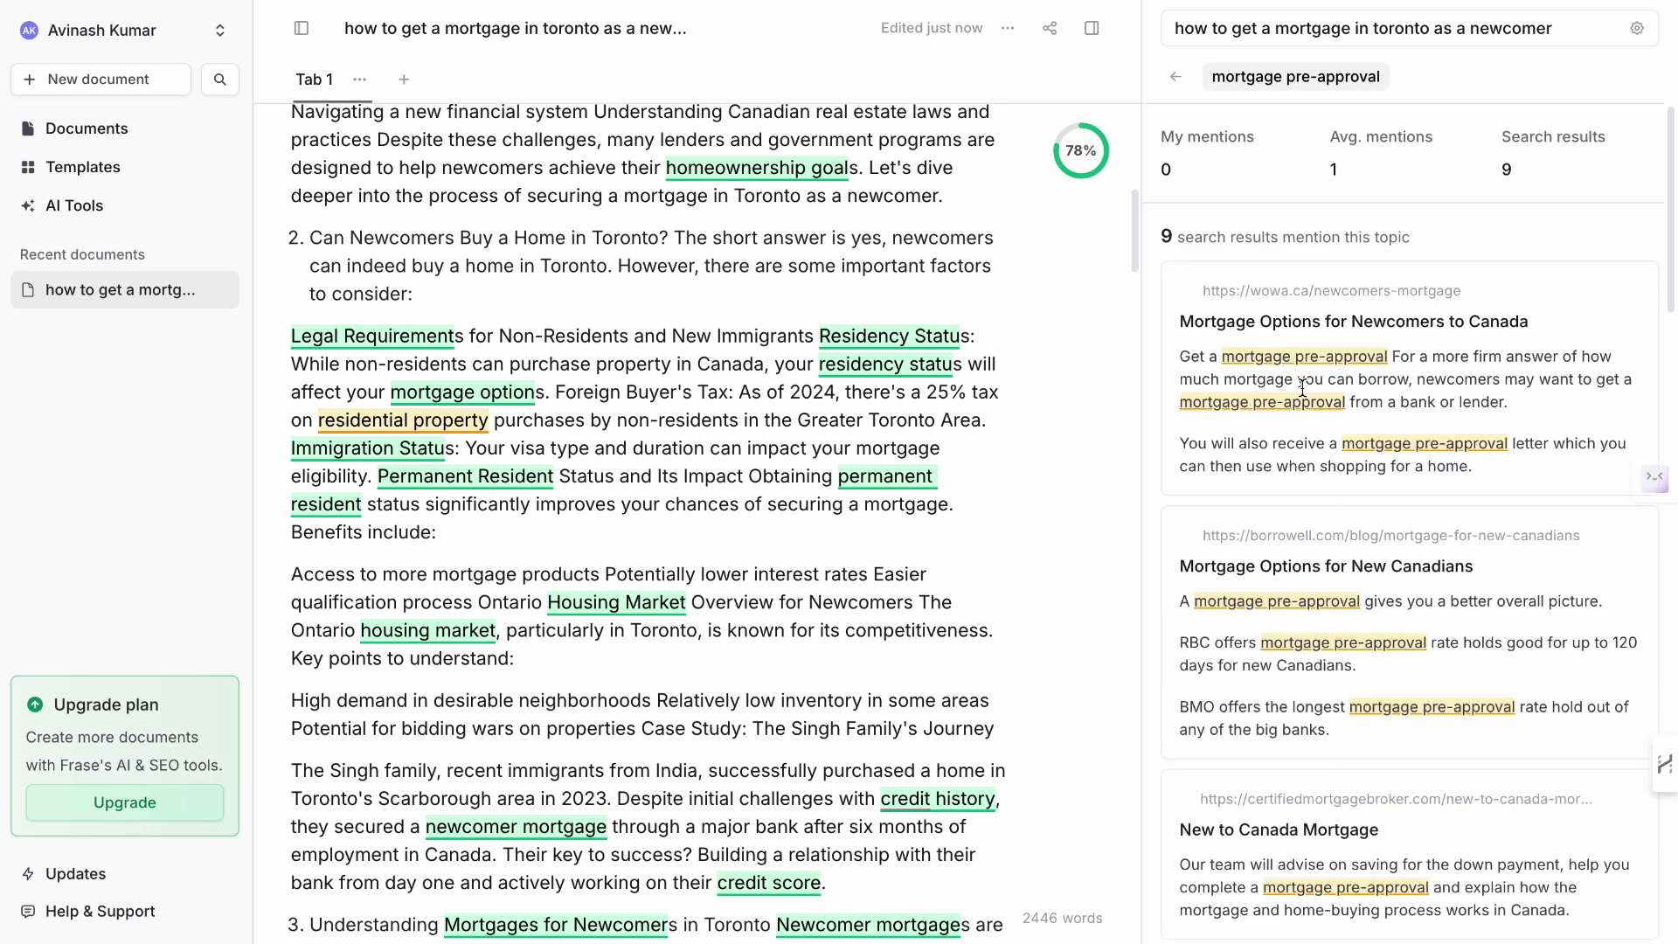
{"action": "scroll", "coordinate": [1302, 385], "scroll_direction": "down", "scroll_amount": 8}
{"action": "scroll", "coordinate": [1298, 375], "scroll_direction": "up", "scroll_amount": 8}
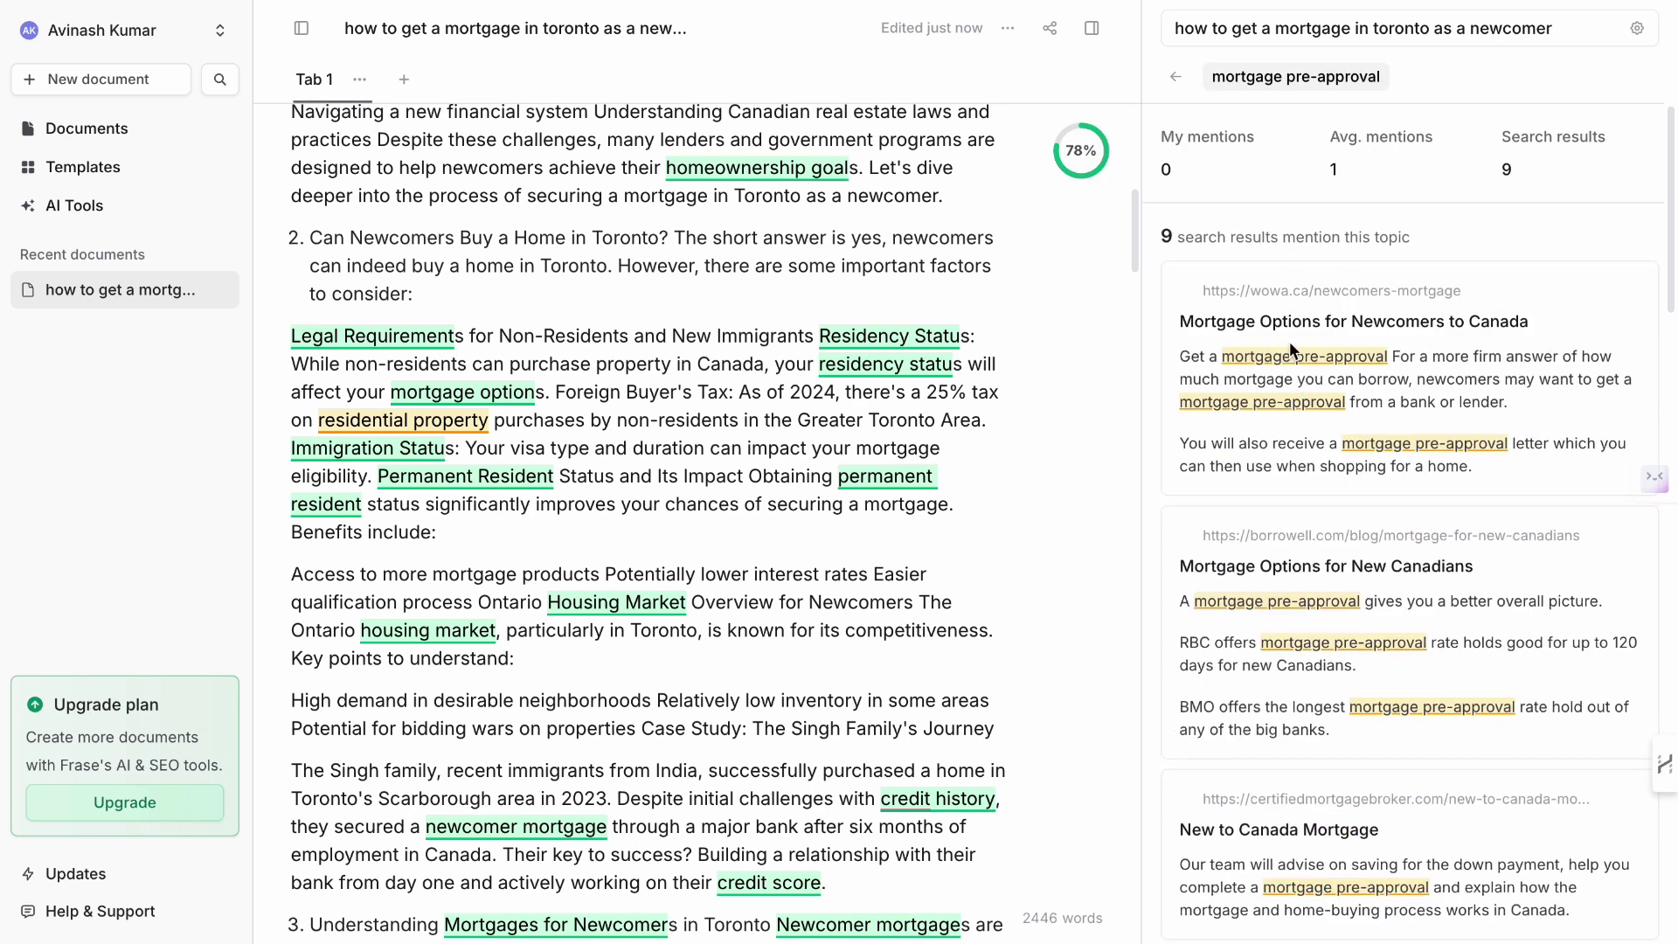
{"action": "left_click", "coordinate": [1178, 79]}
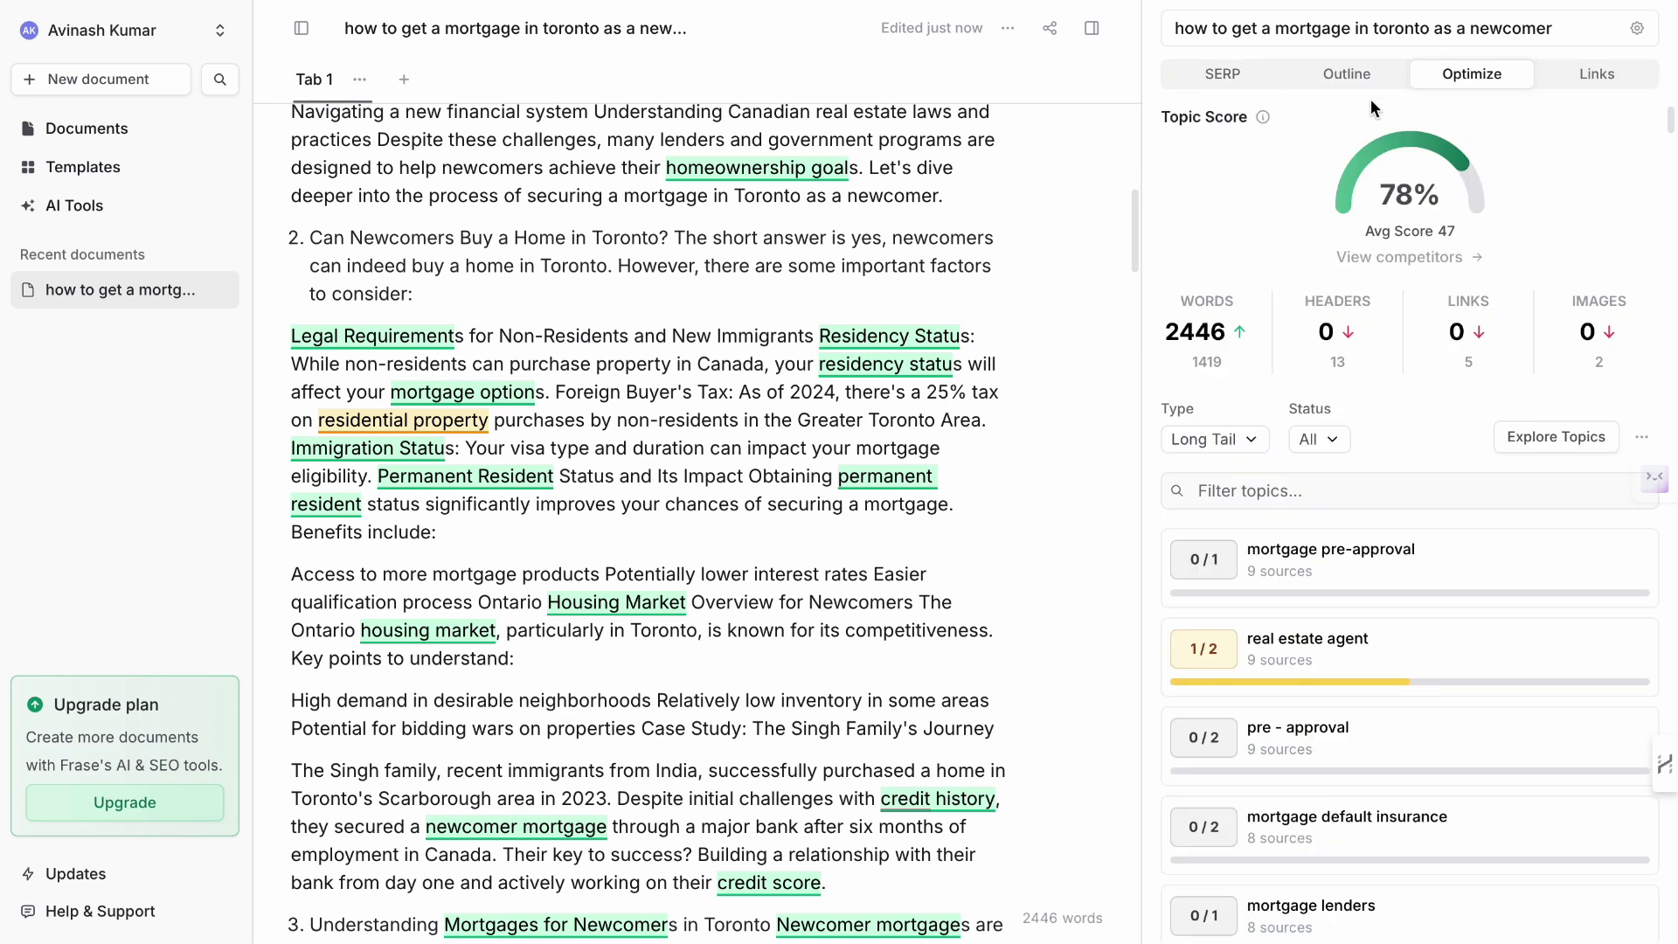
{"action": "left_click", "coordinate": [1560, 81]}
{"action": "scroll", "coordinate": [1498, 254], "scroll_direction": "down", "scroll_amount": 5}
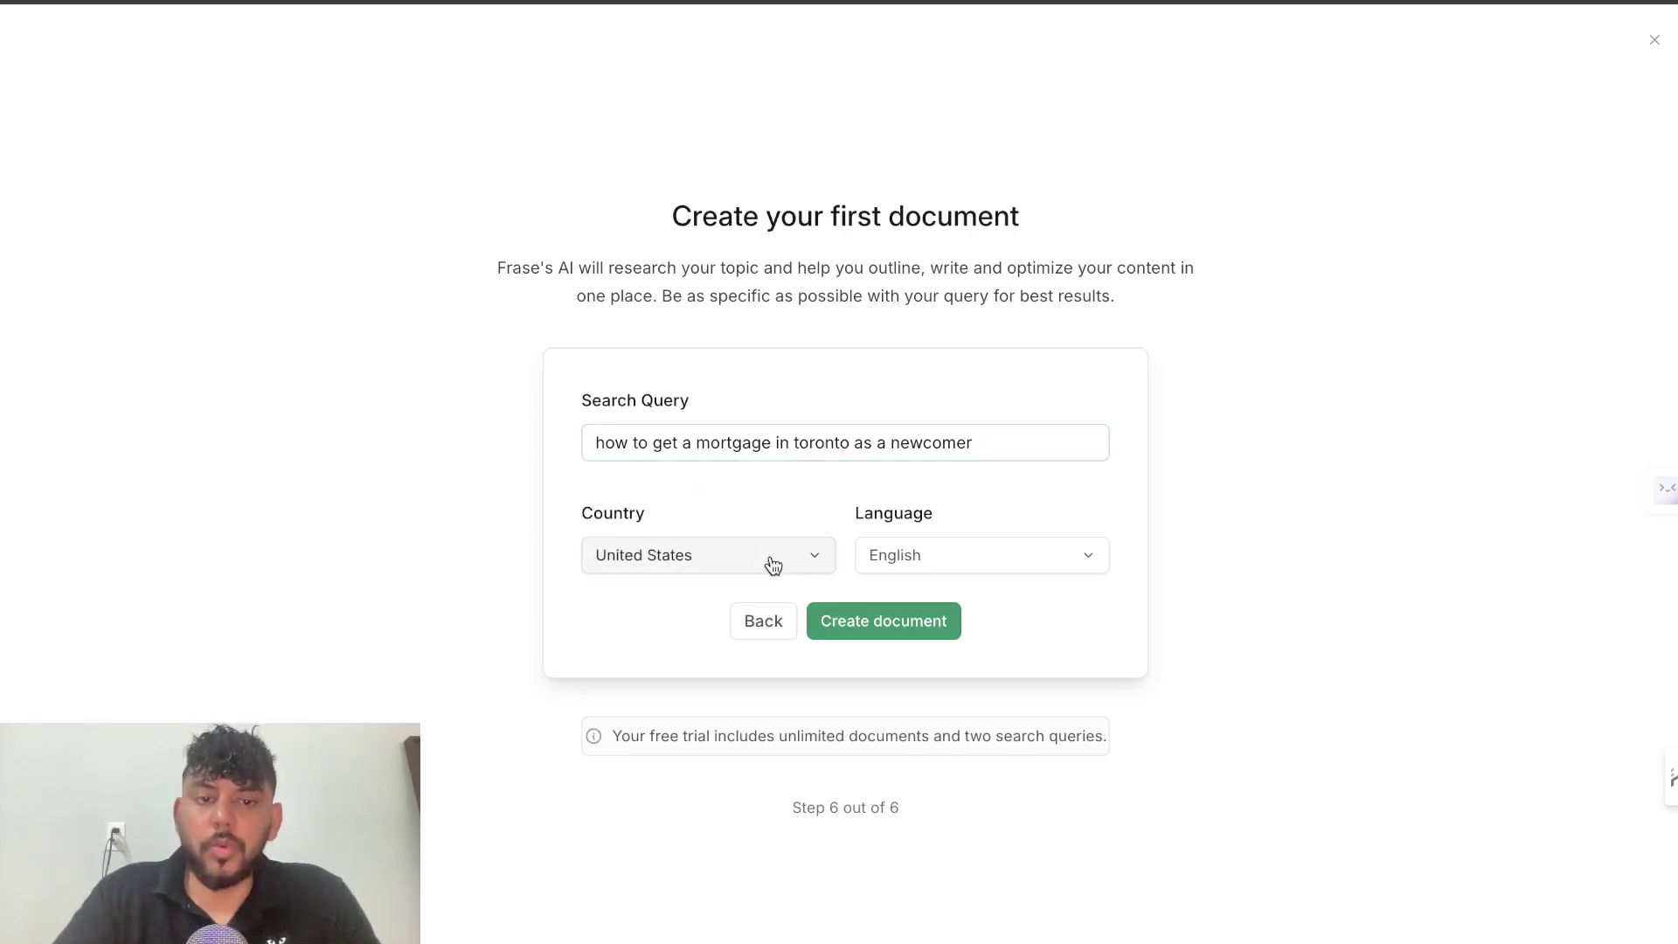
Set the country to Canada and create the 'how to get a mortgage in toronto as a newcomer' document.
{"action": "left_click", "coordinate": [769, 559]}
{"action": "type", "text": "can"}
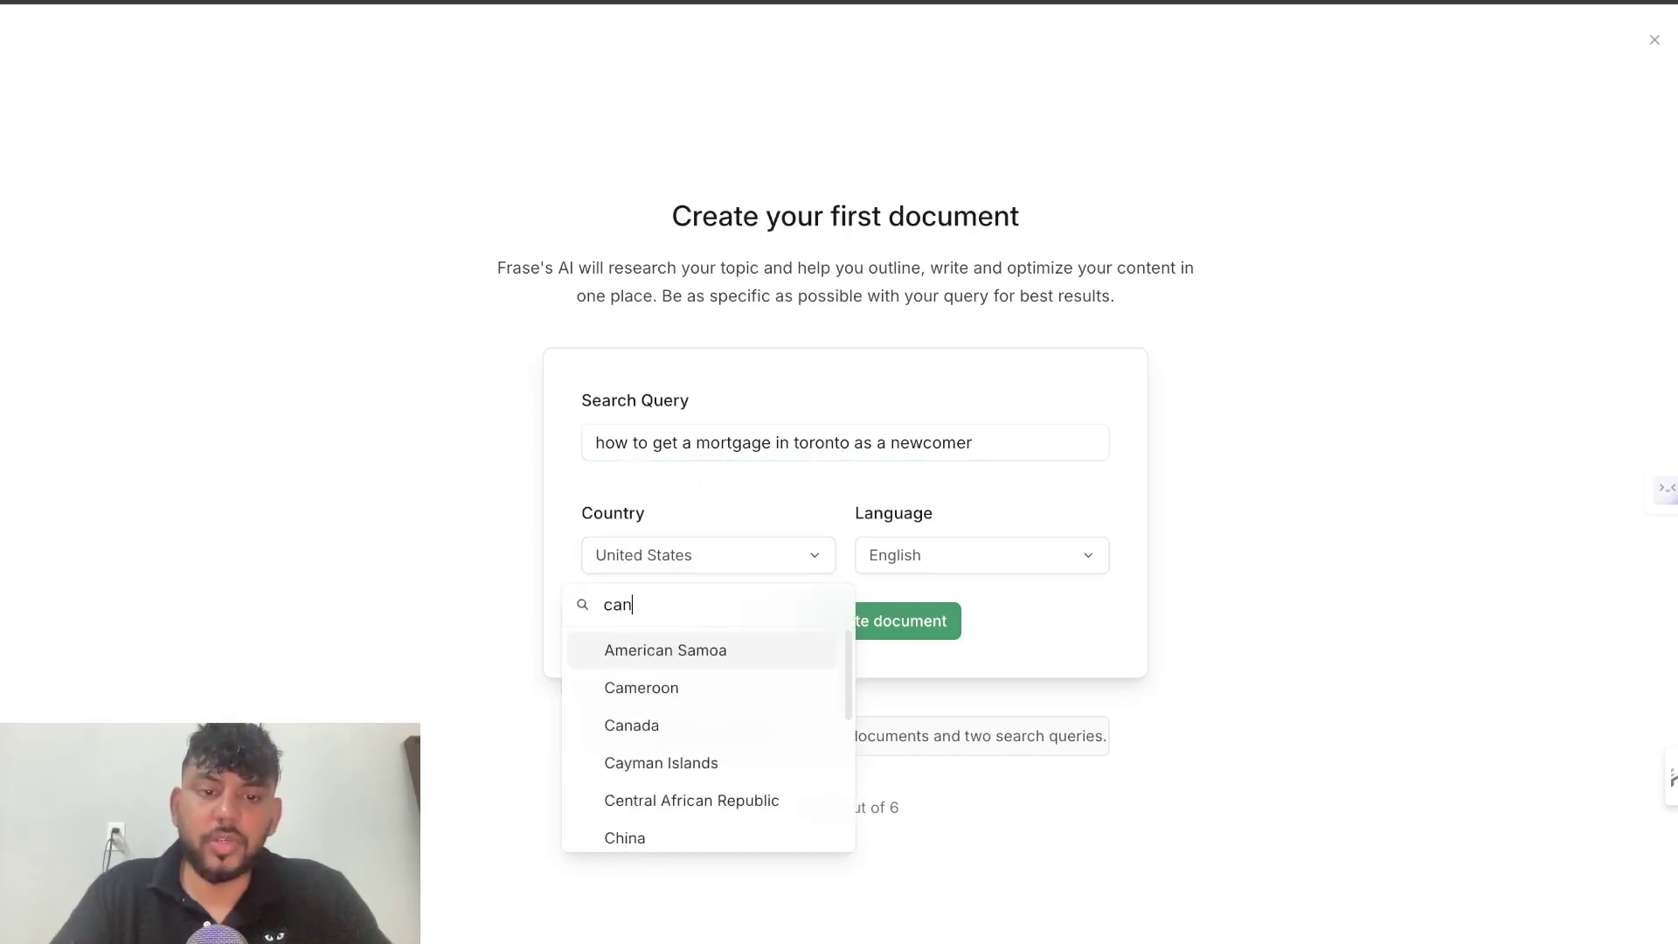
{"action": "left_click", "coordinate": [691, 725]}
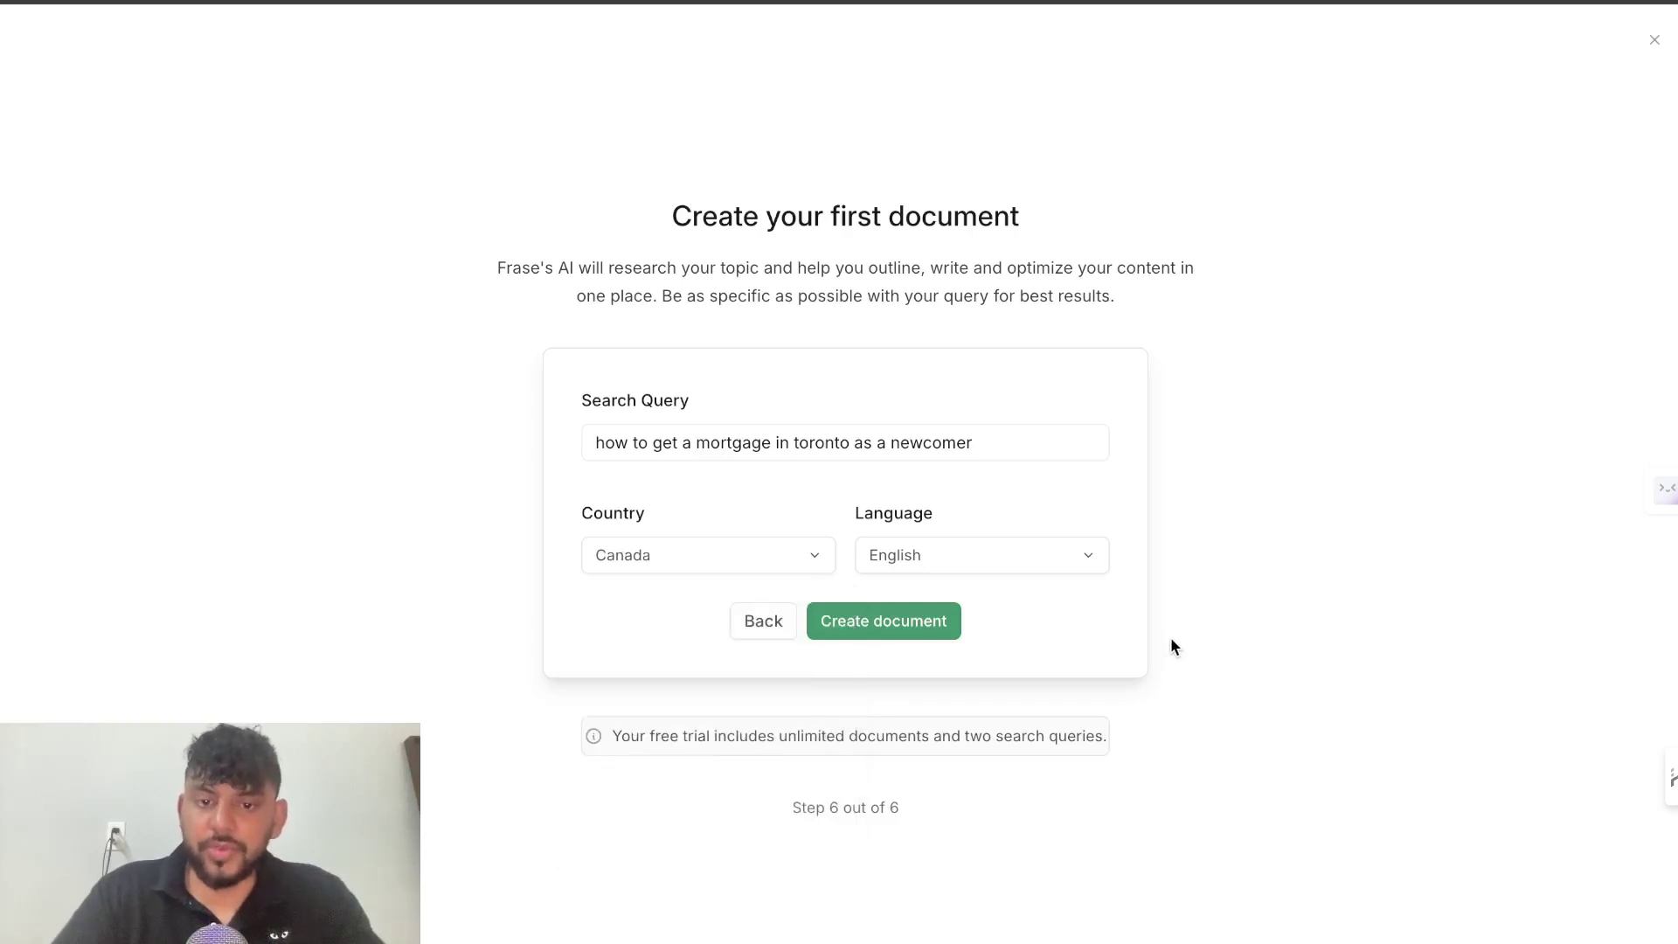
{"action": "left_click", "coordinate": [897, 622]}
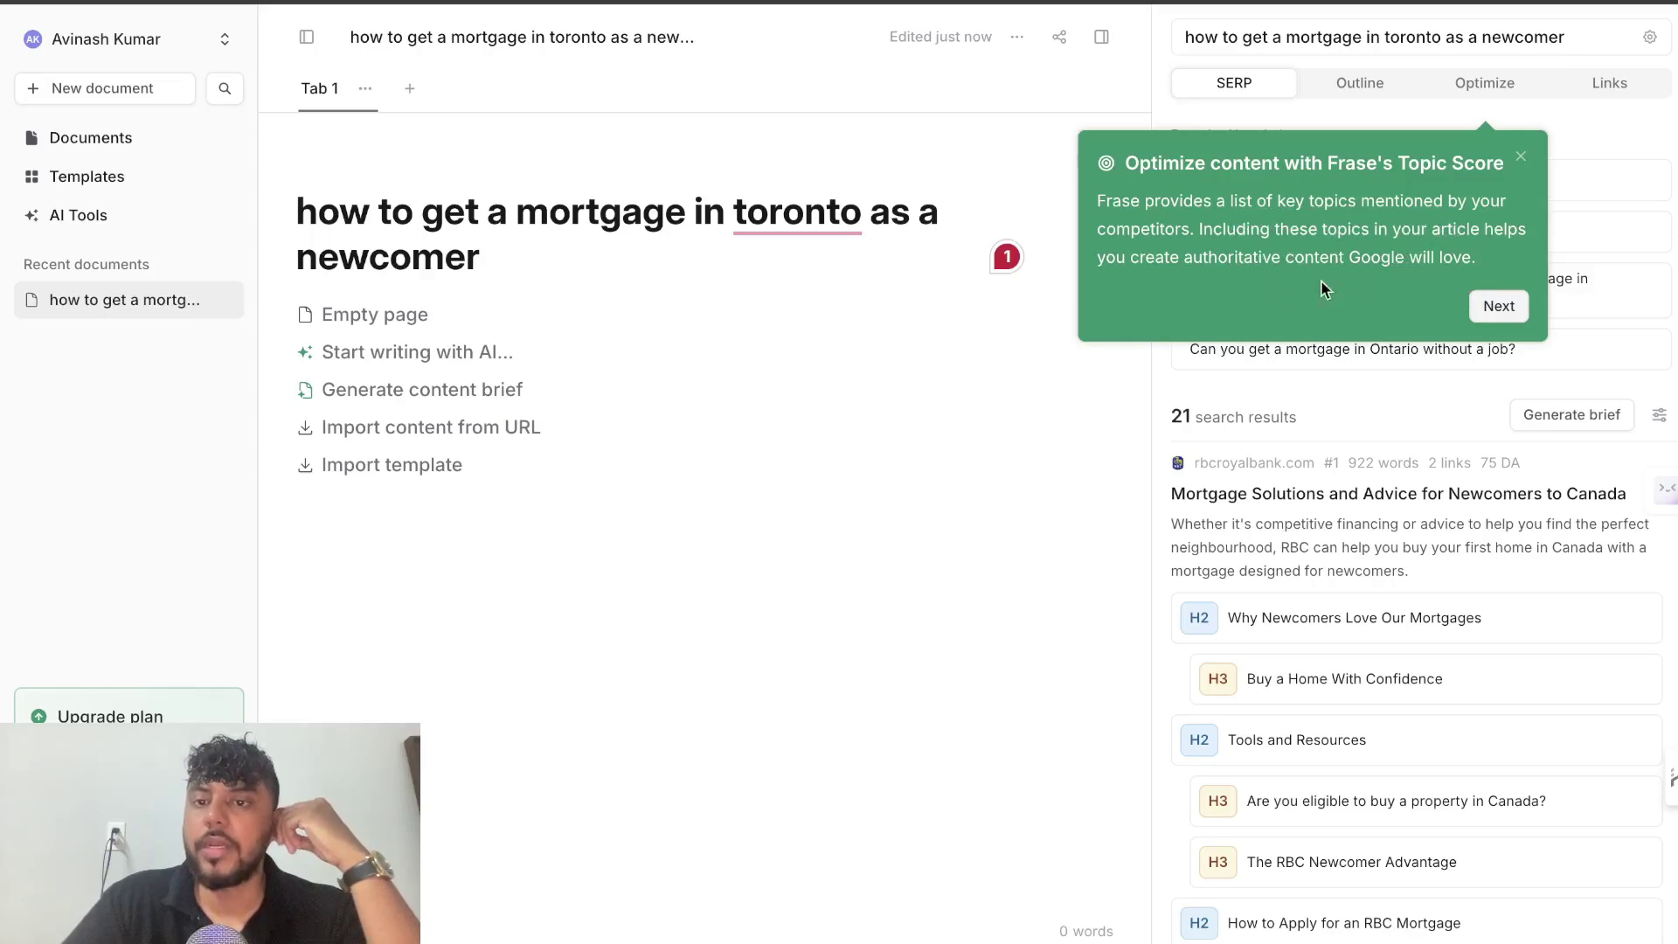
Dismiss the onboarding tour and close the AI writing prompt.
{"action": "left_click", "coordinate": [1492, 318]}
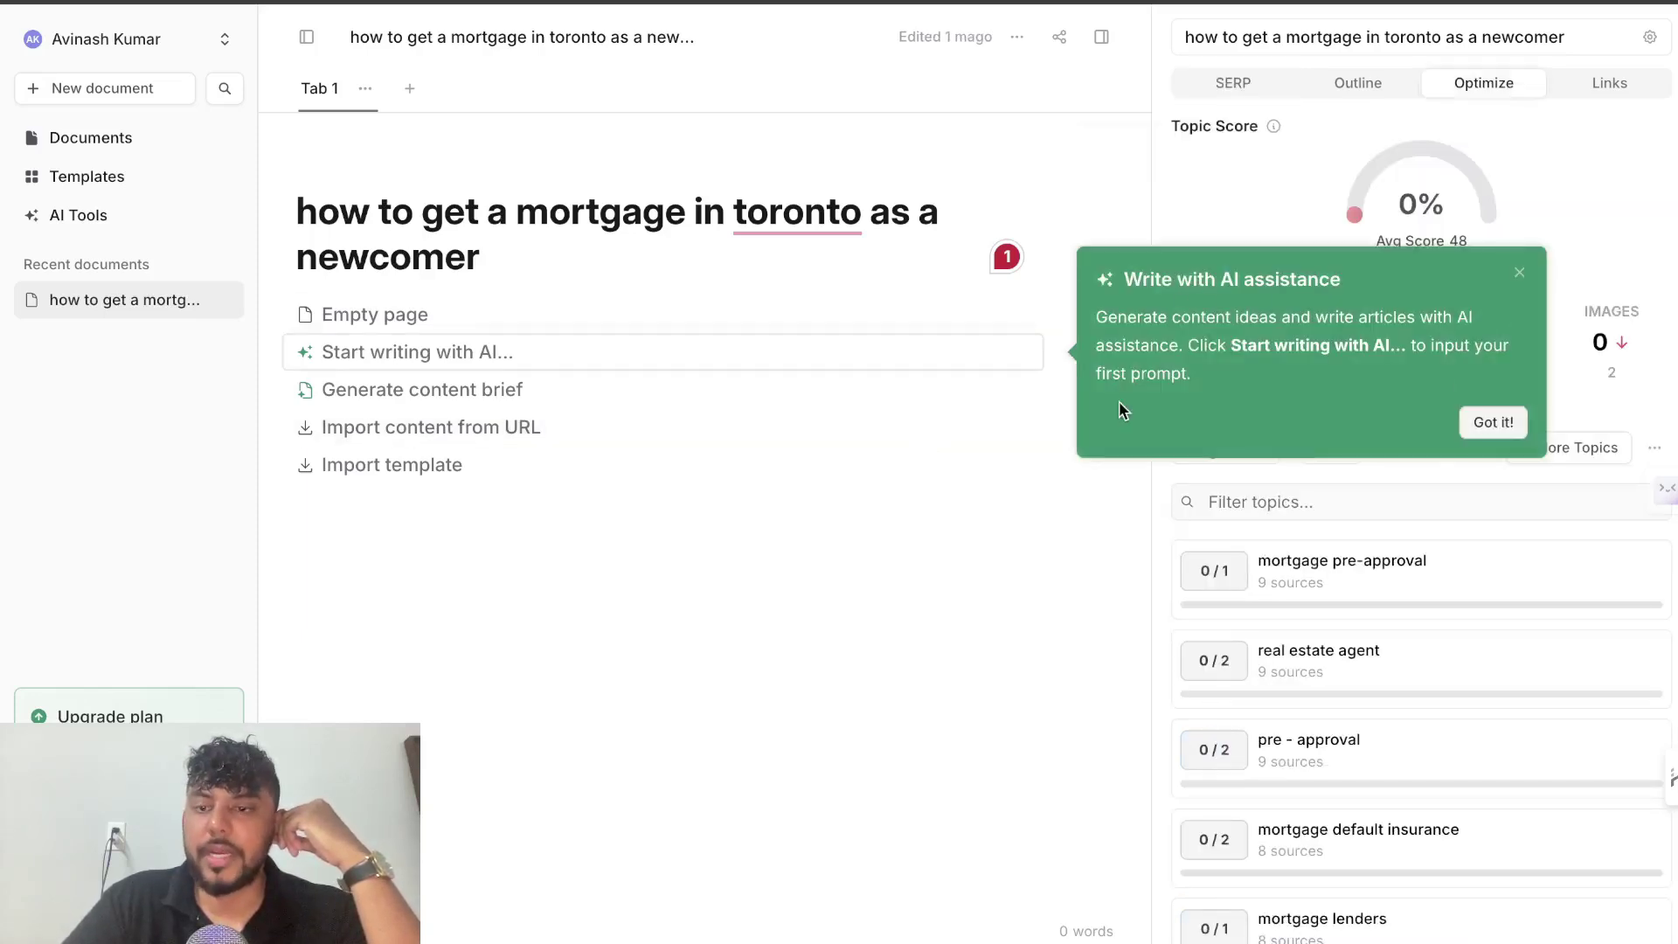
{"action": "left_click", "coordinate": [1490, 422]}
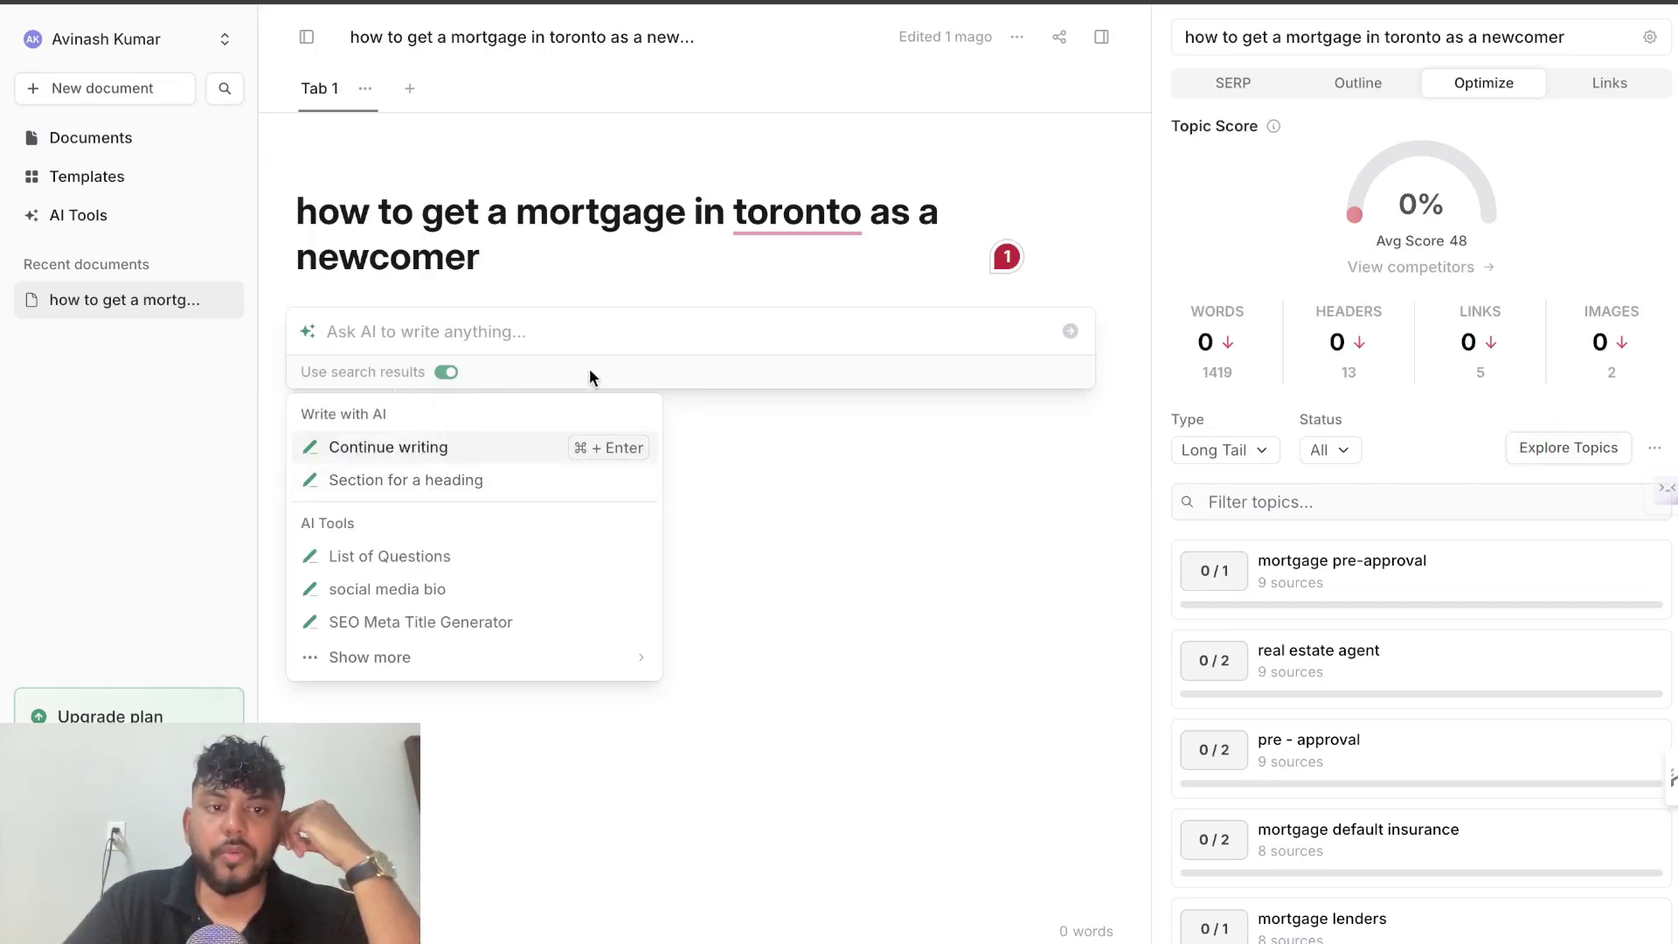
{"action": "left_click", "coordinate": [832, 443]}
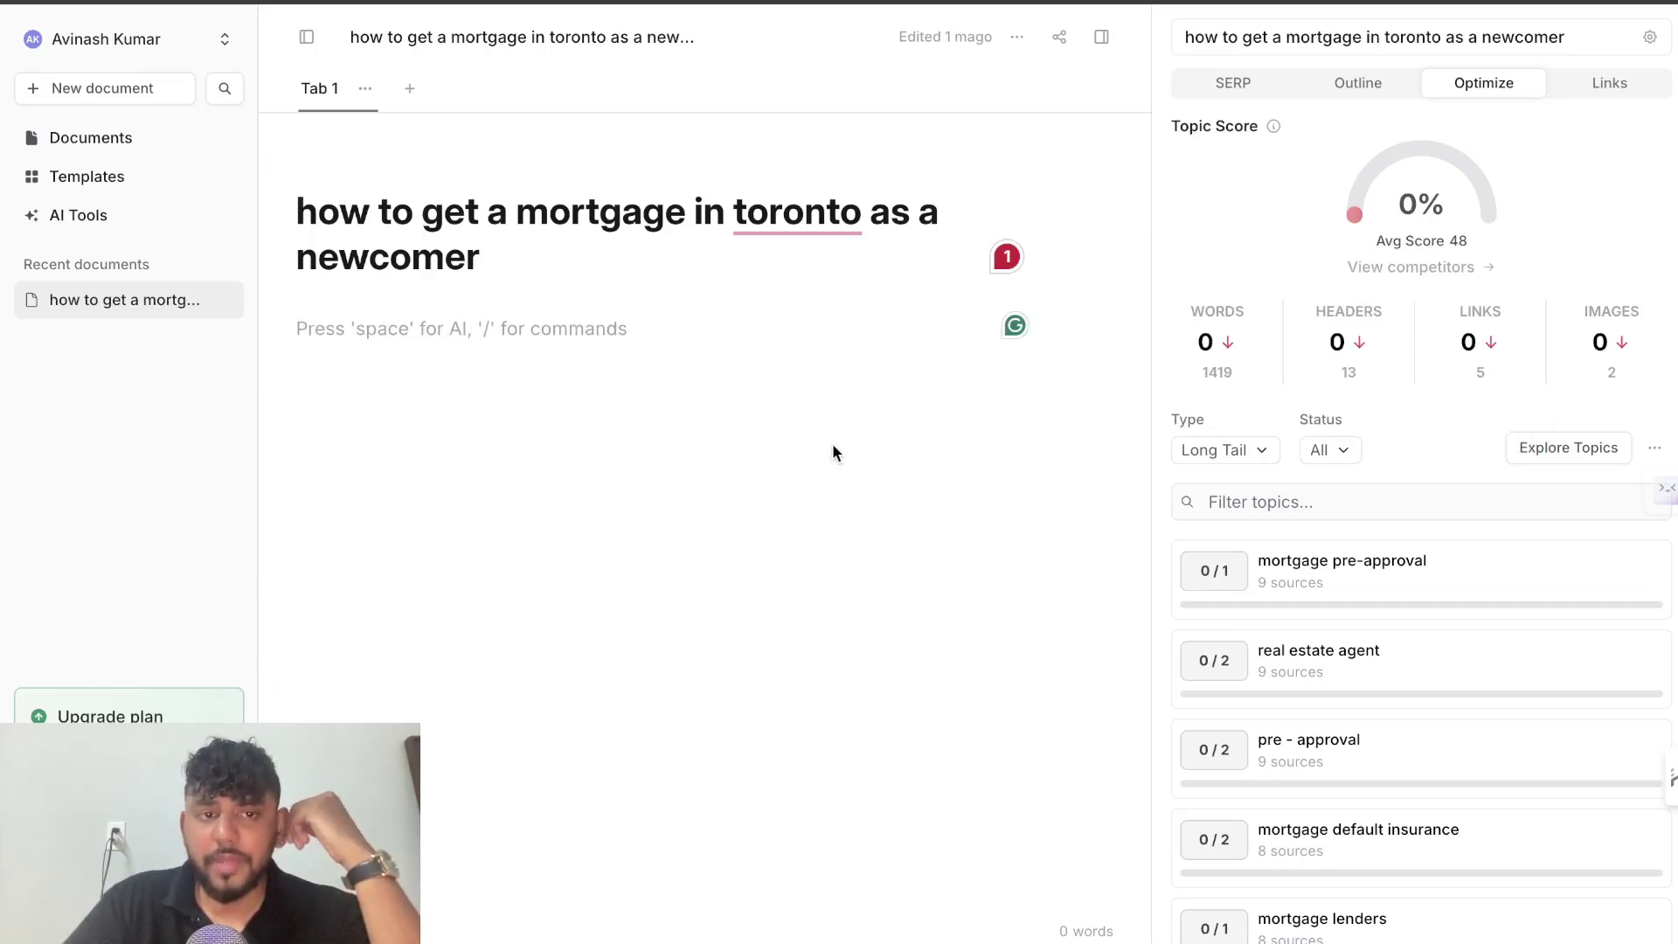
Select and deselect the document title, then show the SERP research with 21 results.
{"action": "triple_click", "coordinate": [618, 232]}
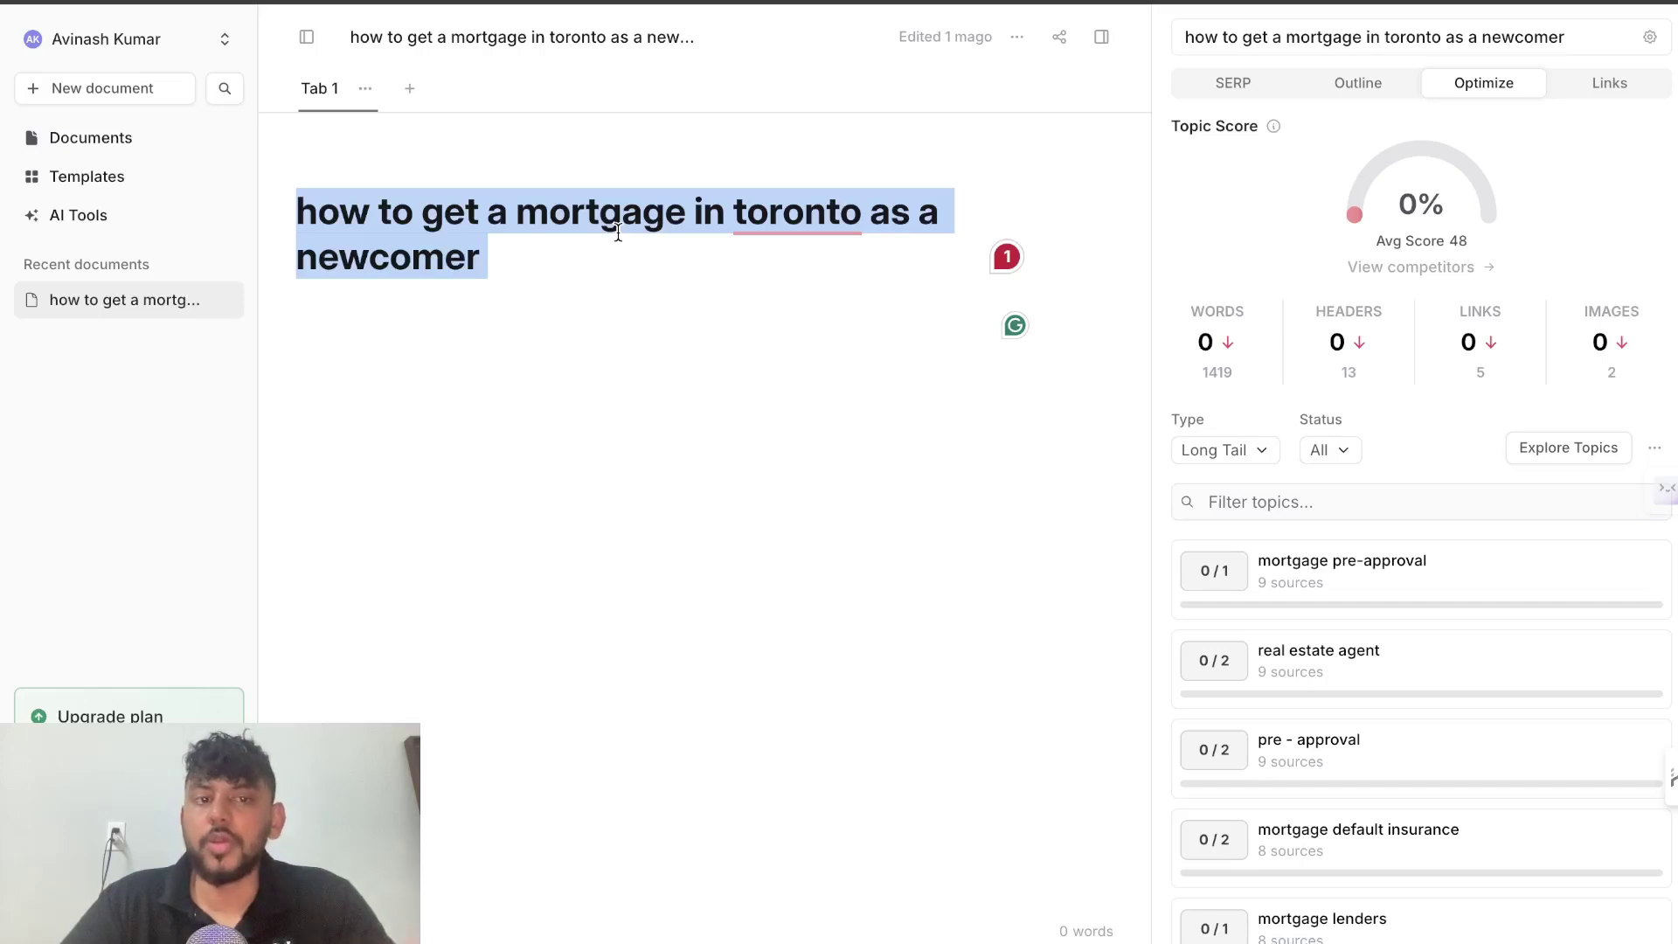
{"action": "left_click", "coordinate": [521, 241]}
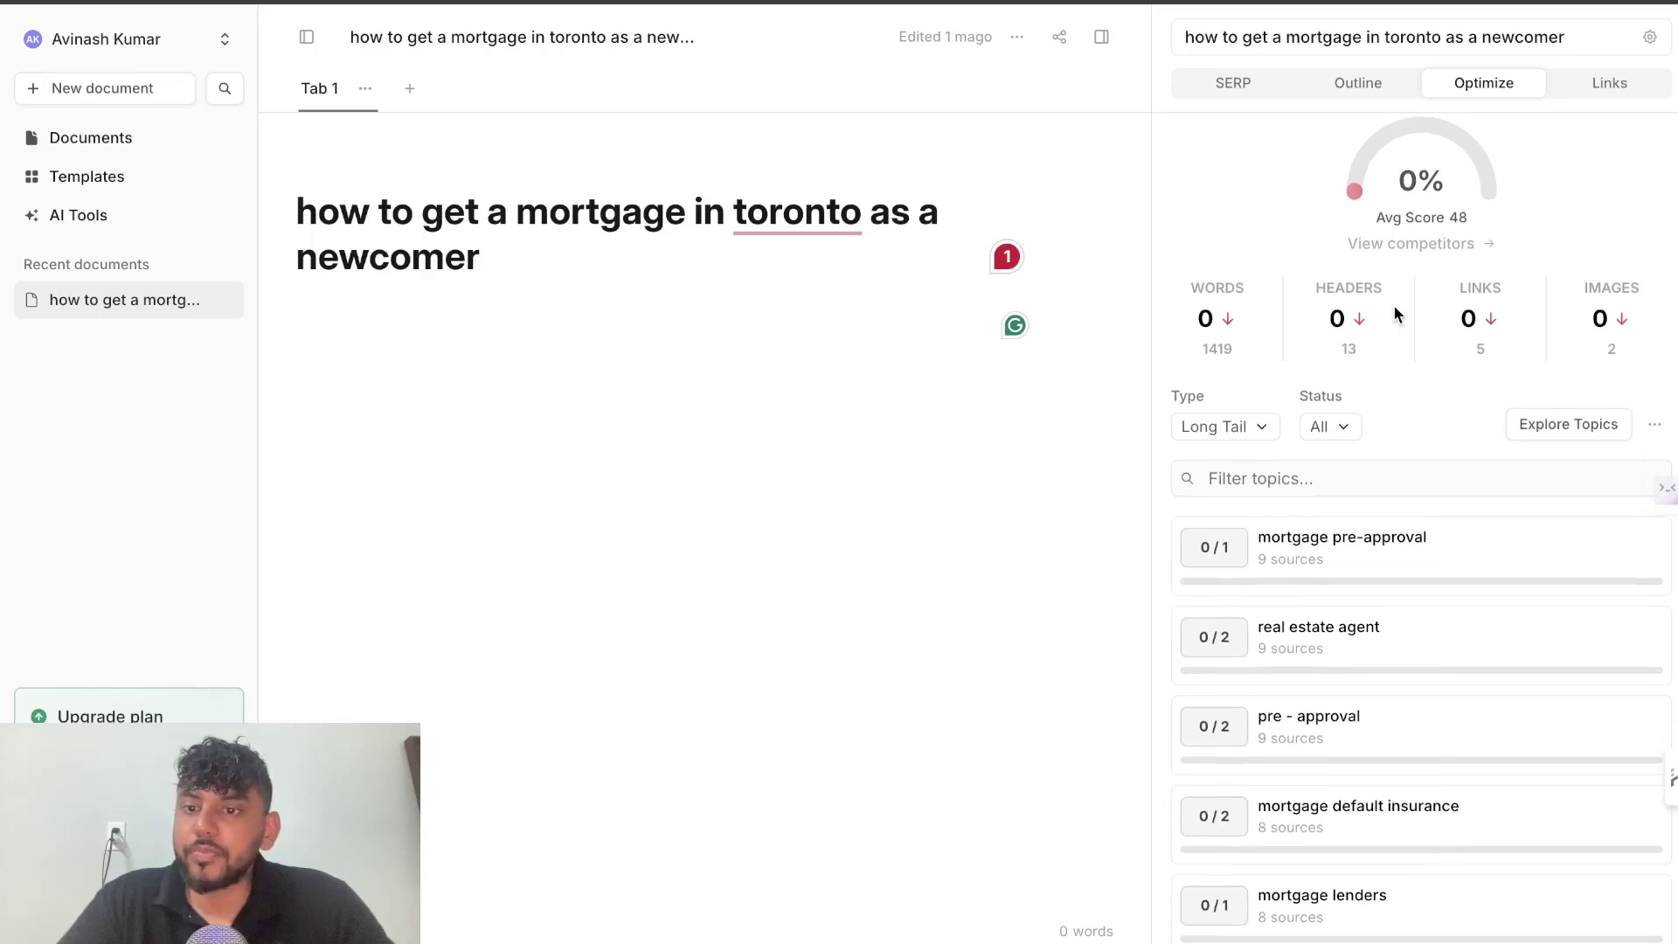
{"action": "left_click", "coordinate": [1233, 82]}
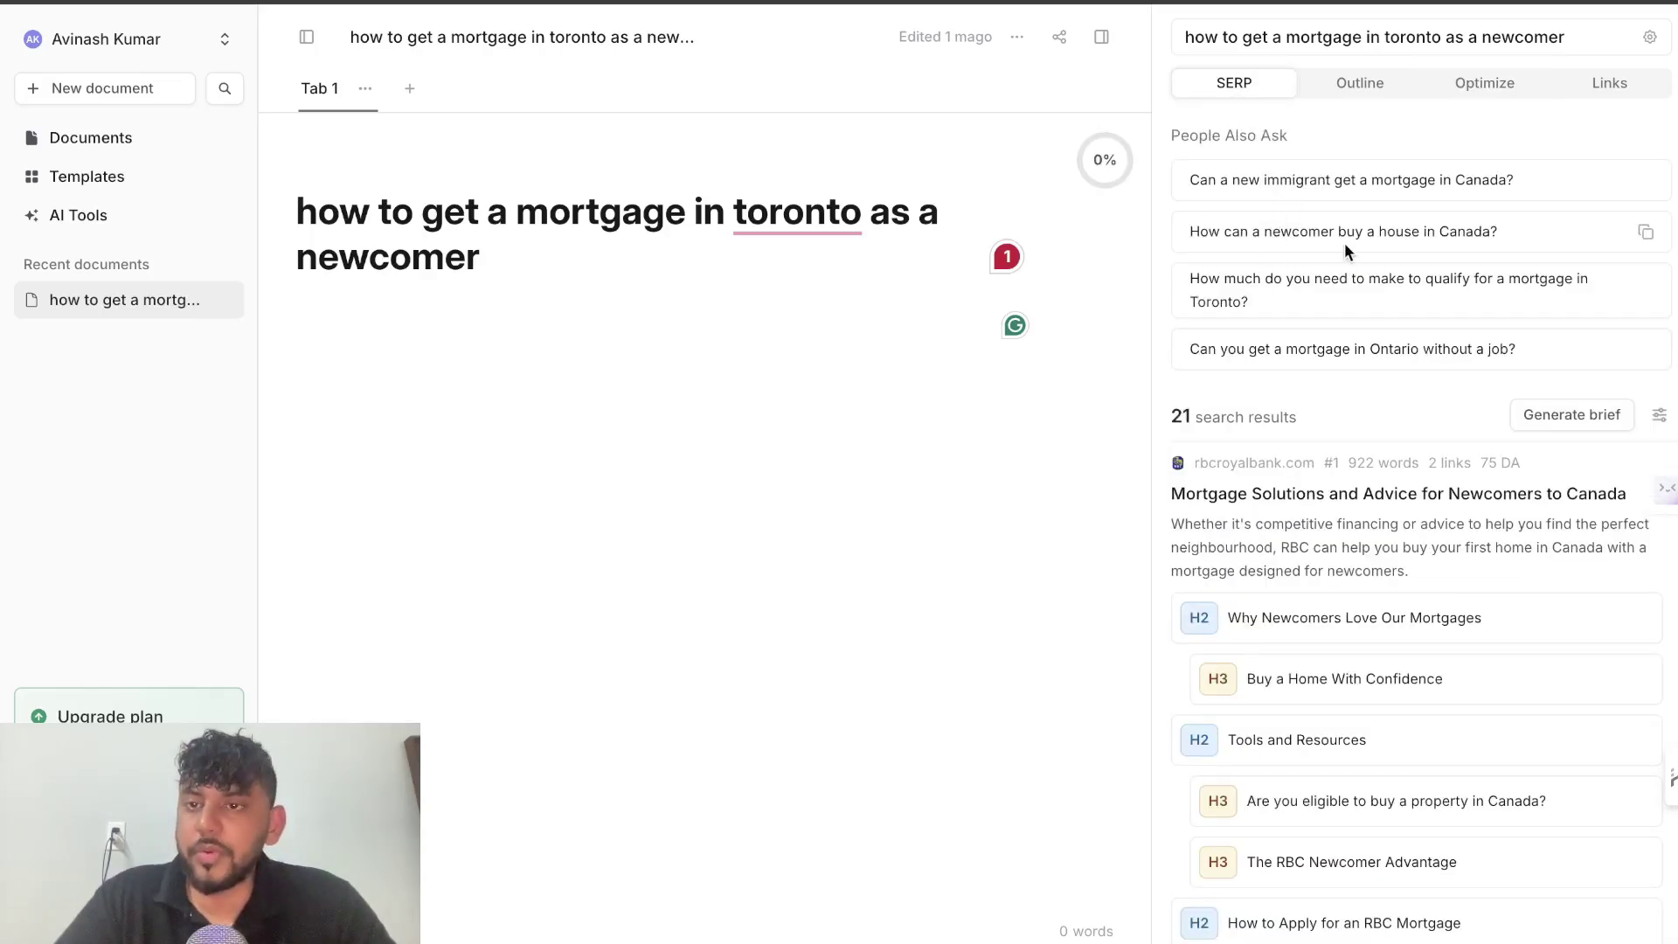
Browse the SERP results, then open the Outline tab's competitor heading explorer.
{"action": "scroll", "coordinate": [1344, 252], "scroll_direction": "down", "scroll_amount": 1}
{"action": "scroll", "coordinate": [1344, 252], "scroll_direction": "down", "scroll_amount": 1}
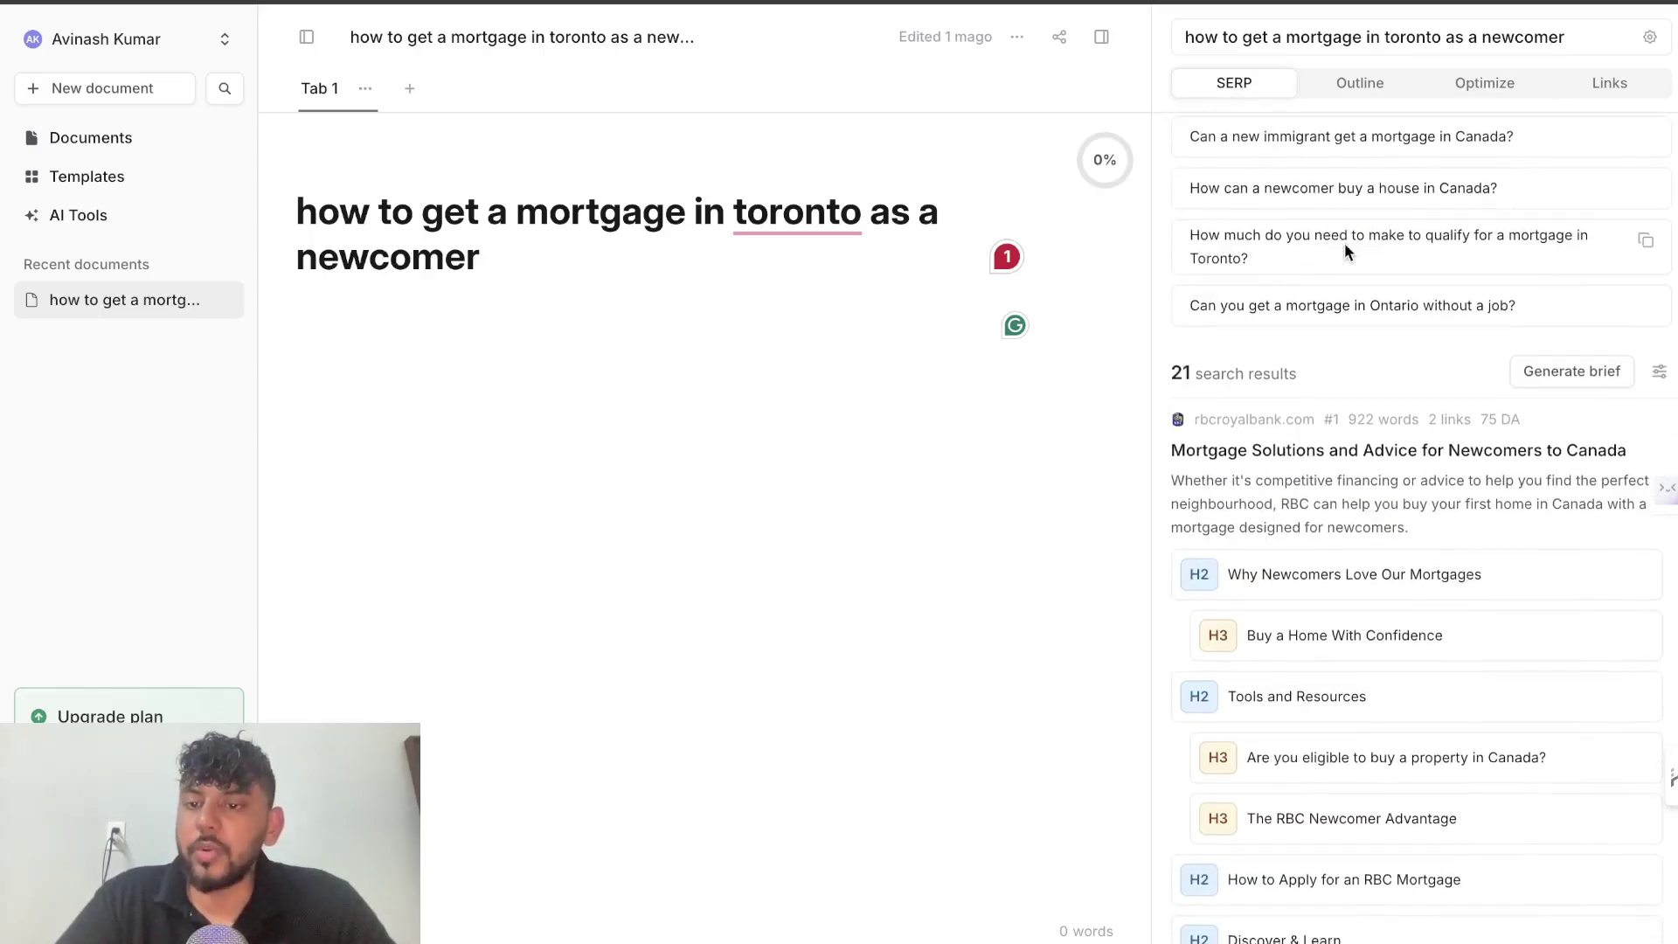
{"action": "scroll", "coordinate": [1345, 251], "scroll_direction": "up", "scroll_amount": 2}
{"action": "left_click", "coordinate": [1349, 86]}
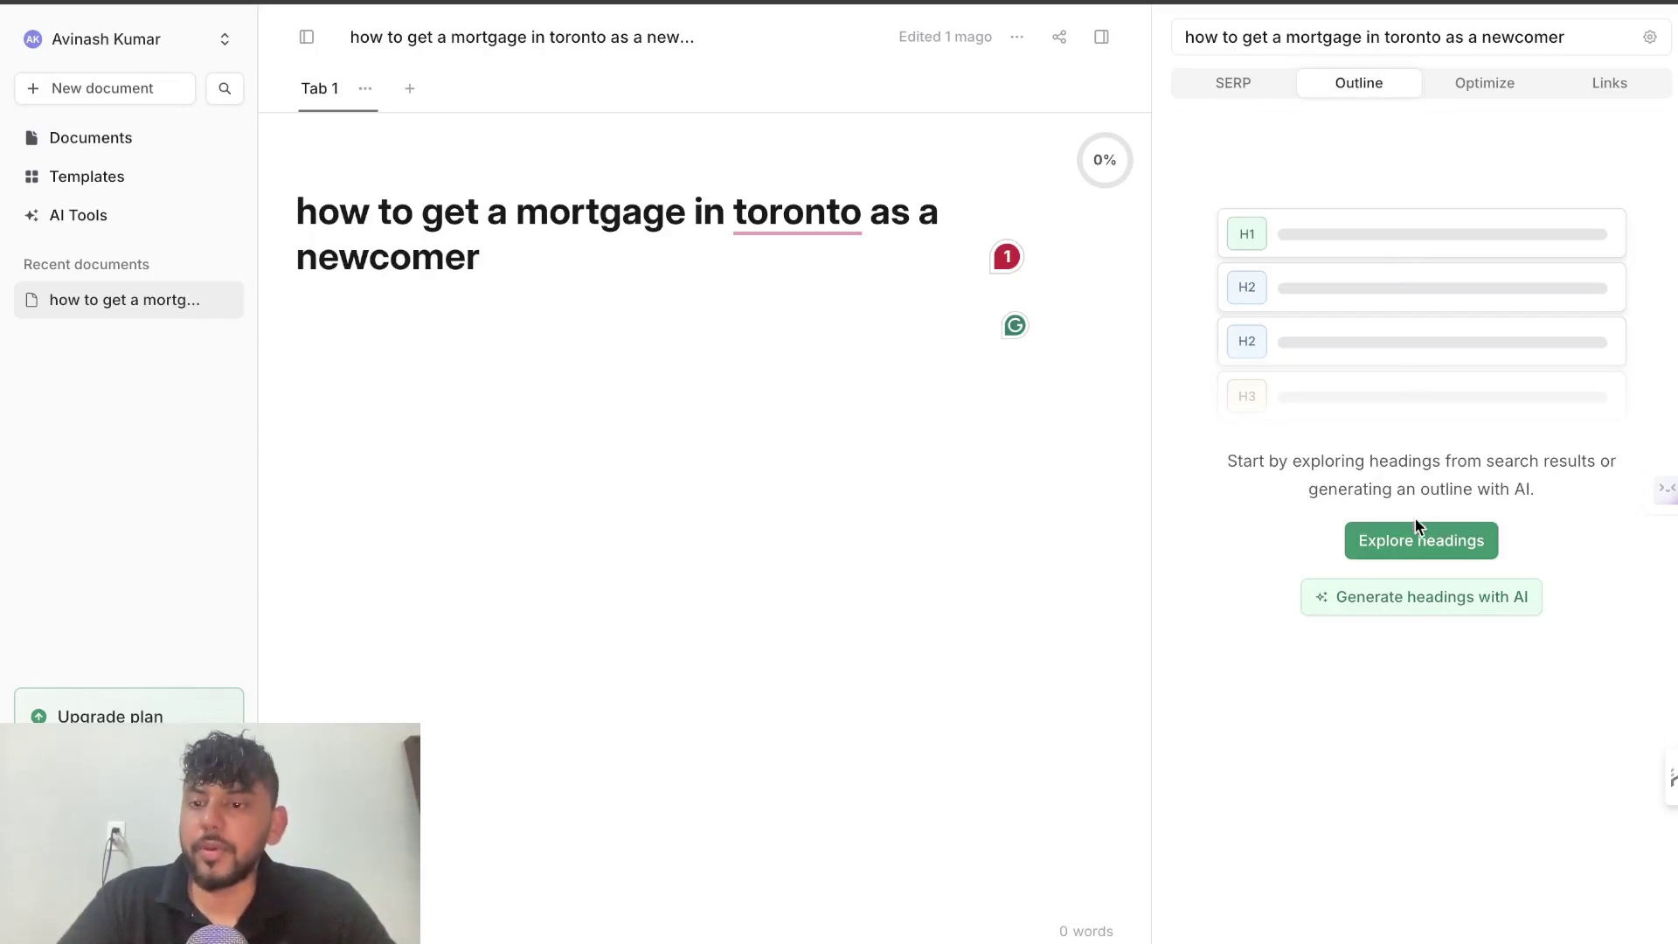
{"action": "left_click", "coordinate": [1418, 541]}
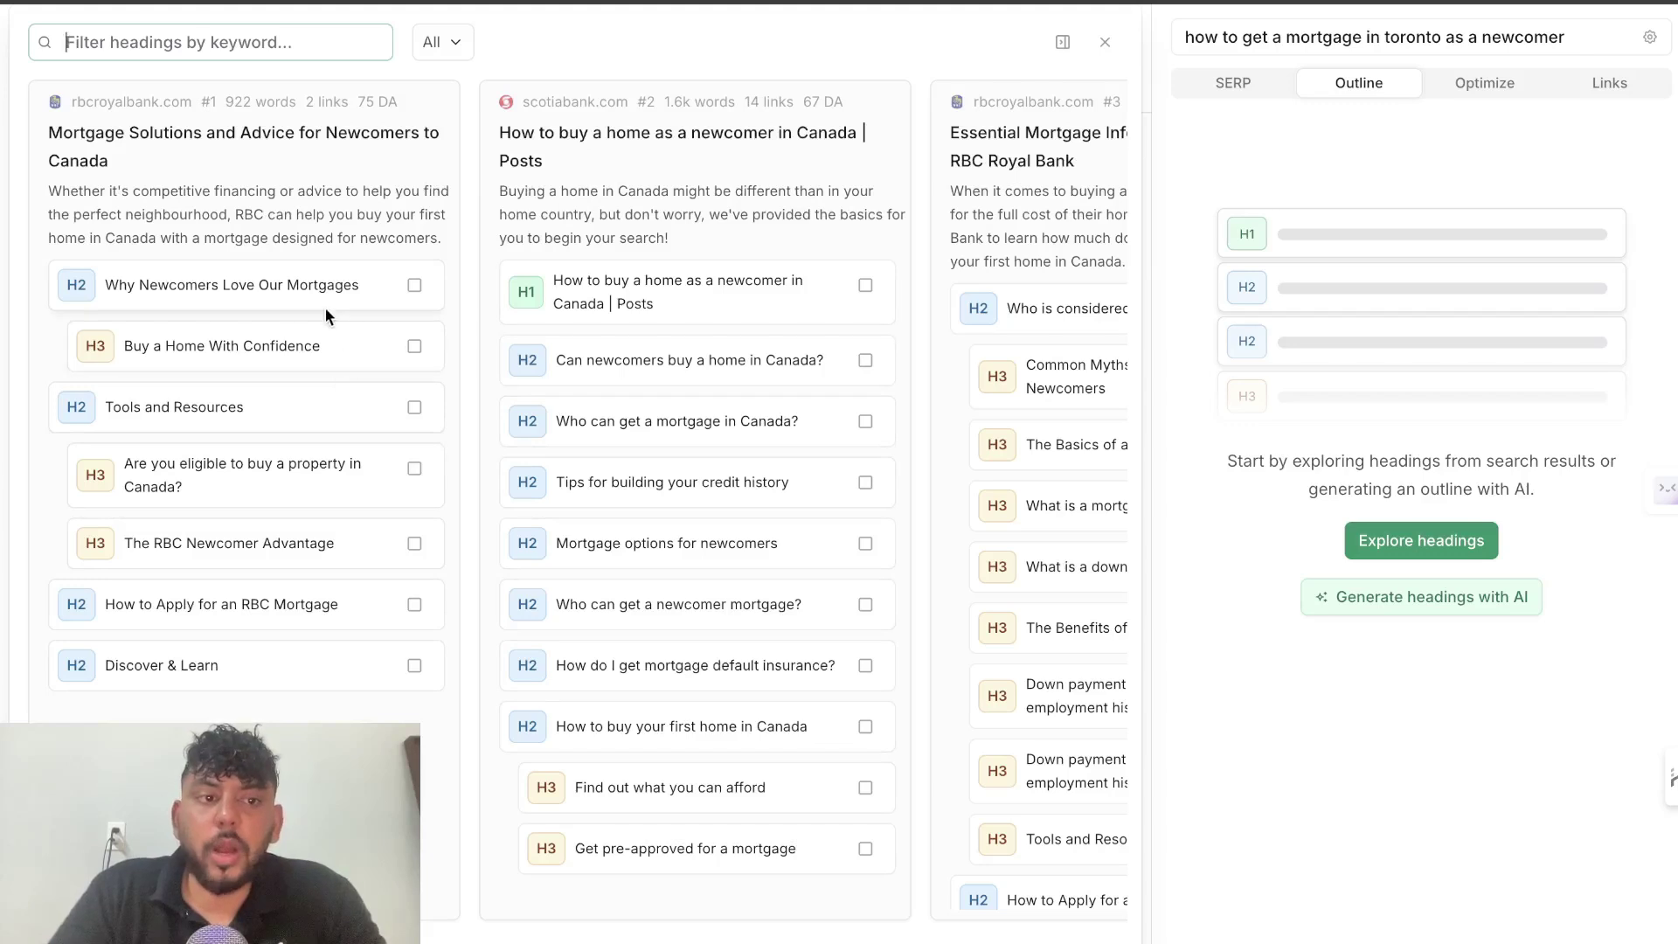
Add seven competitor headings, from Why Newcomers Love Our Mortgages to Who can get a newcomer mortgage?
{"action": "left_click", "coordinate": [415, 285]}
{"action": "left_click", "coordinate": [414, 346]}
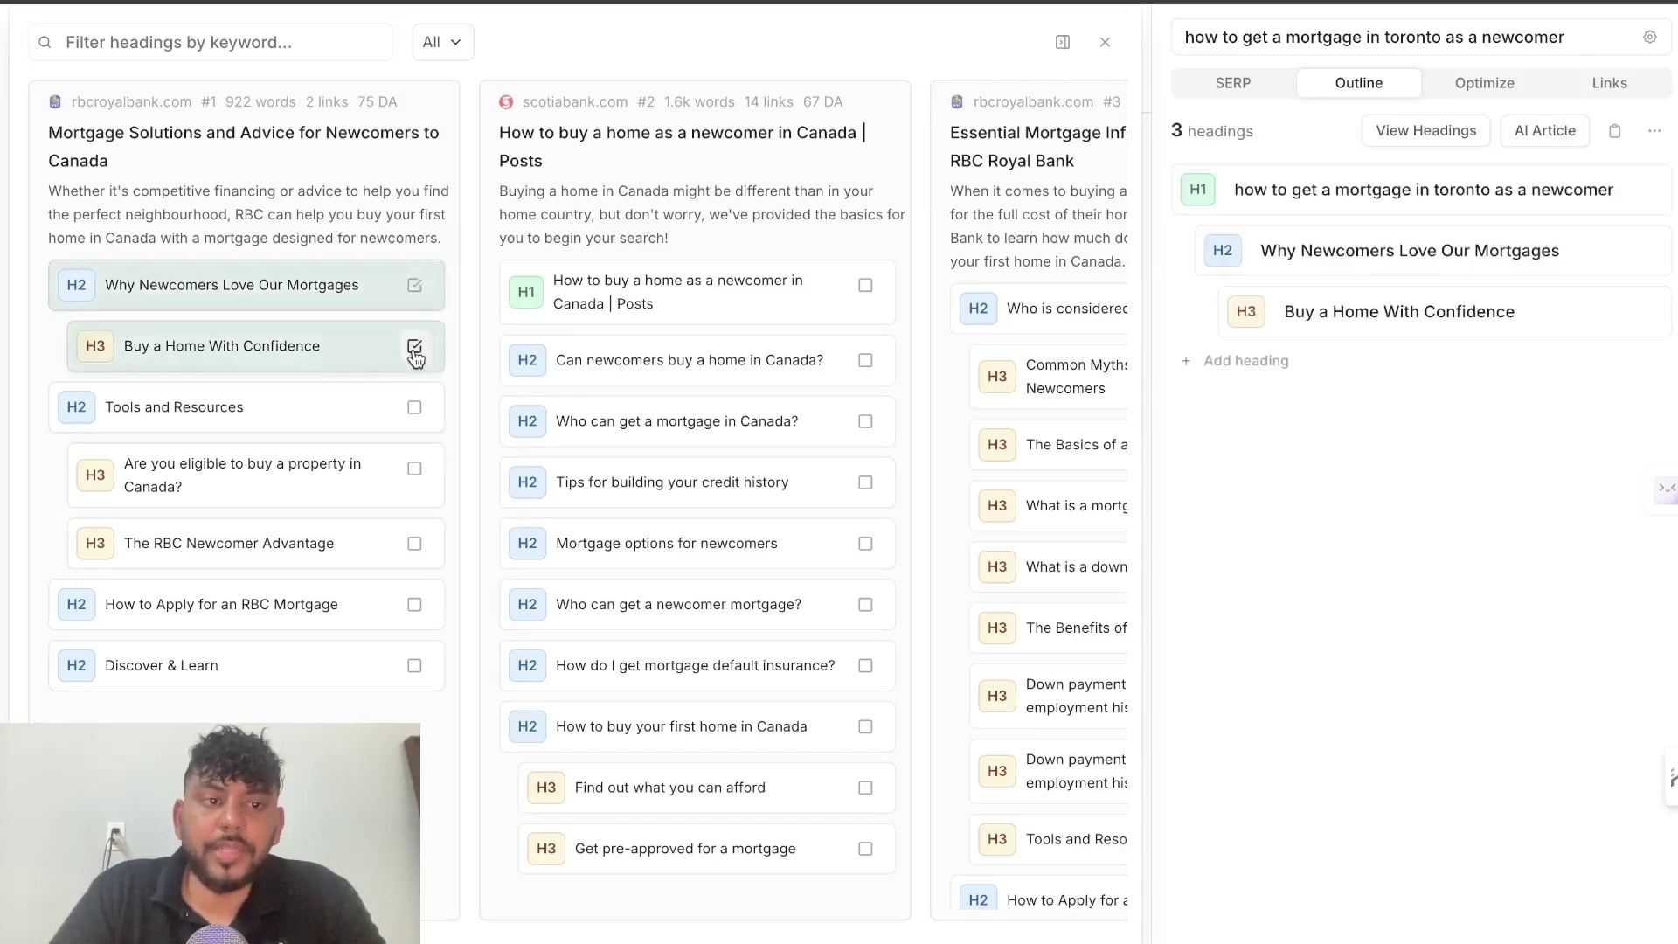
{"action": "left_click", "coordinate": [415, 407]}
{"action": "left_click", "coordinate": [863, 360]}
{"action": "left_click", "coordinate": [865, 285]}
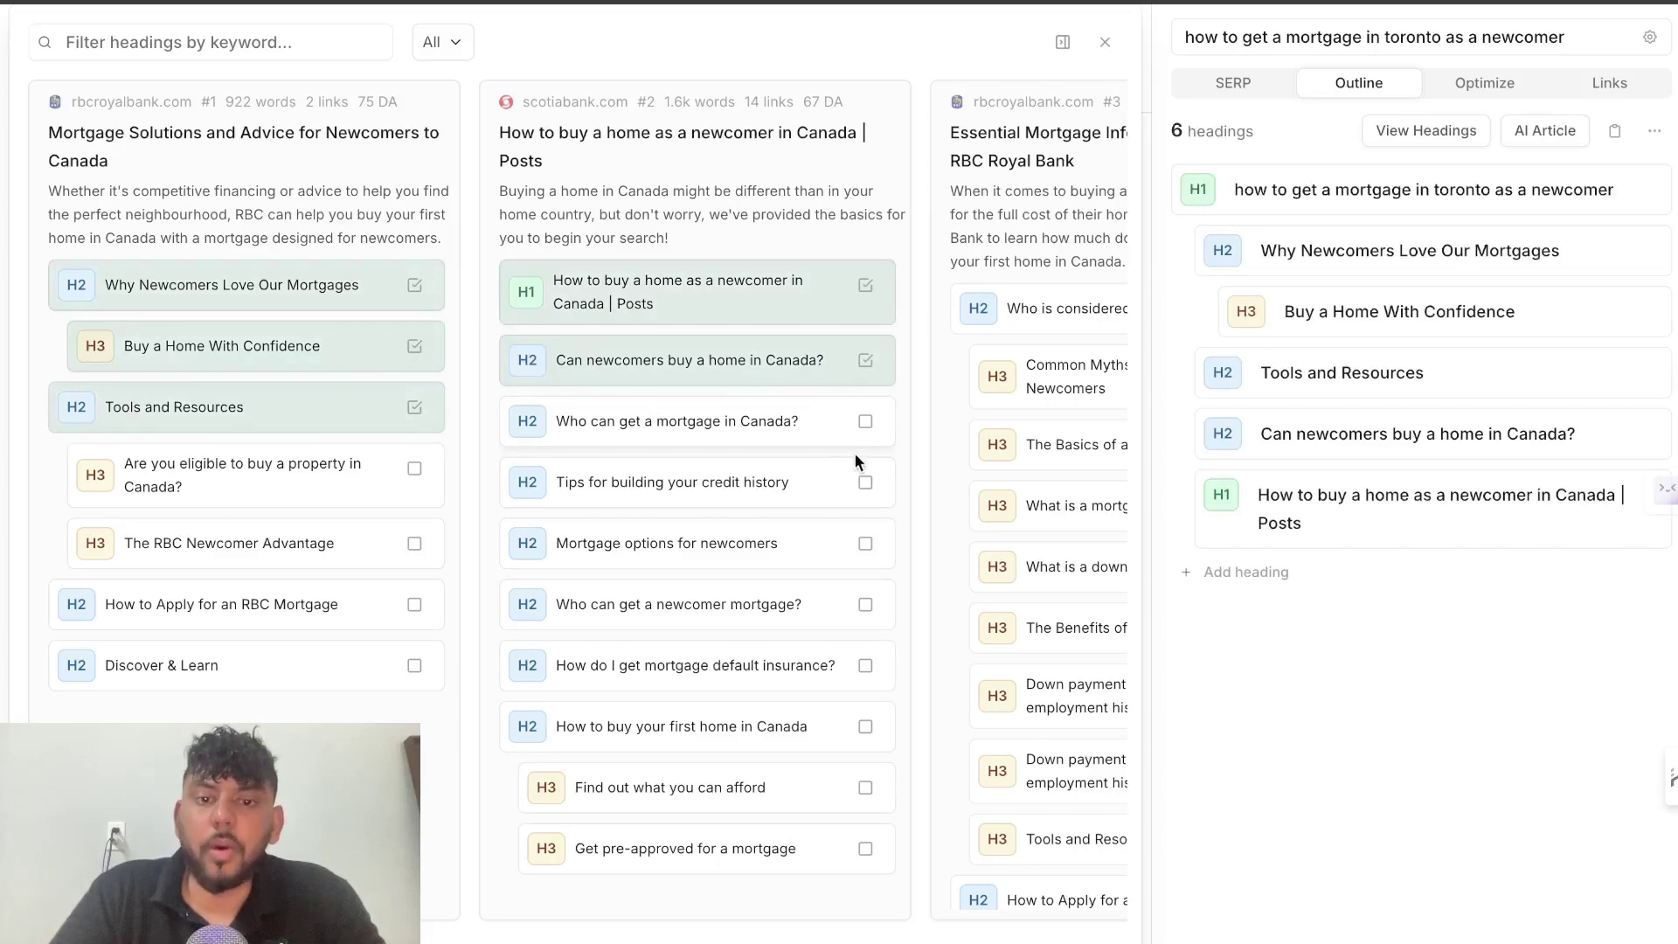
{"action": "left_click", "coordinate": [865, 482]}
{"action": "left_click", "coordinate": [863, 605]}
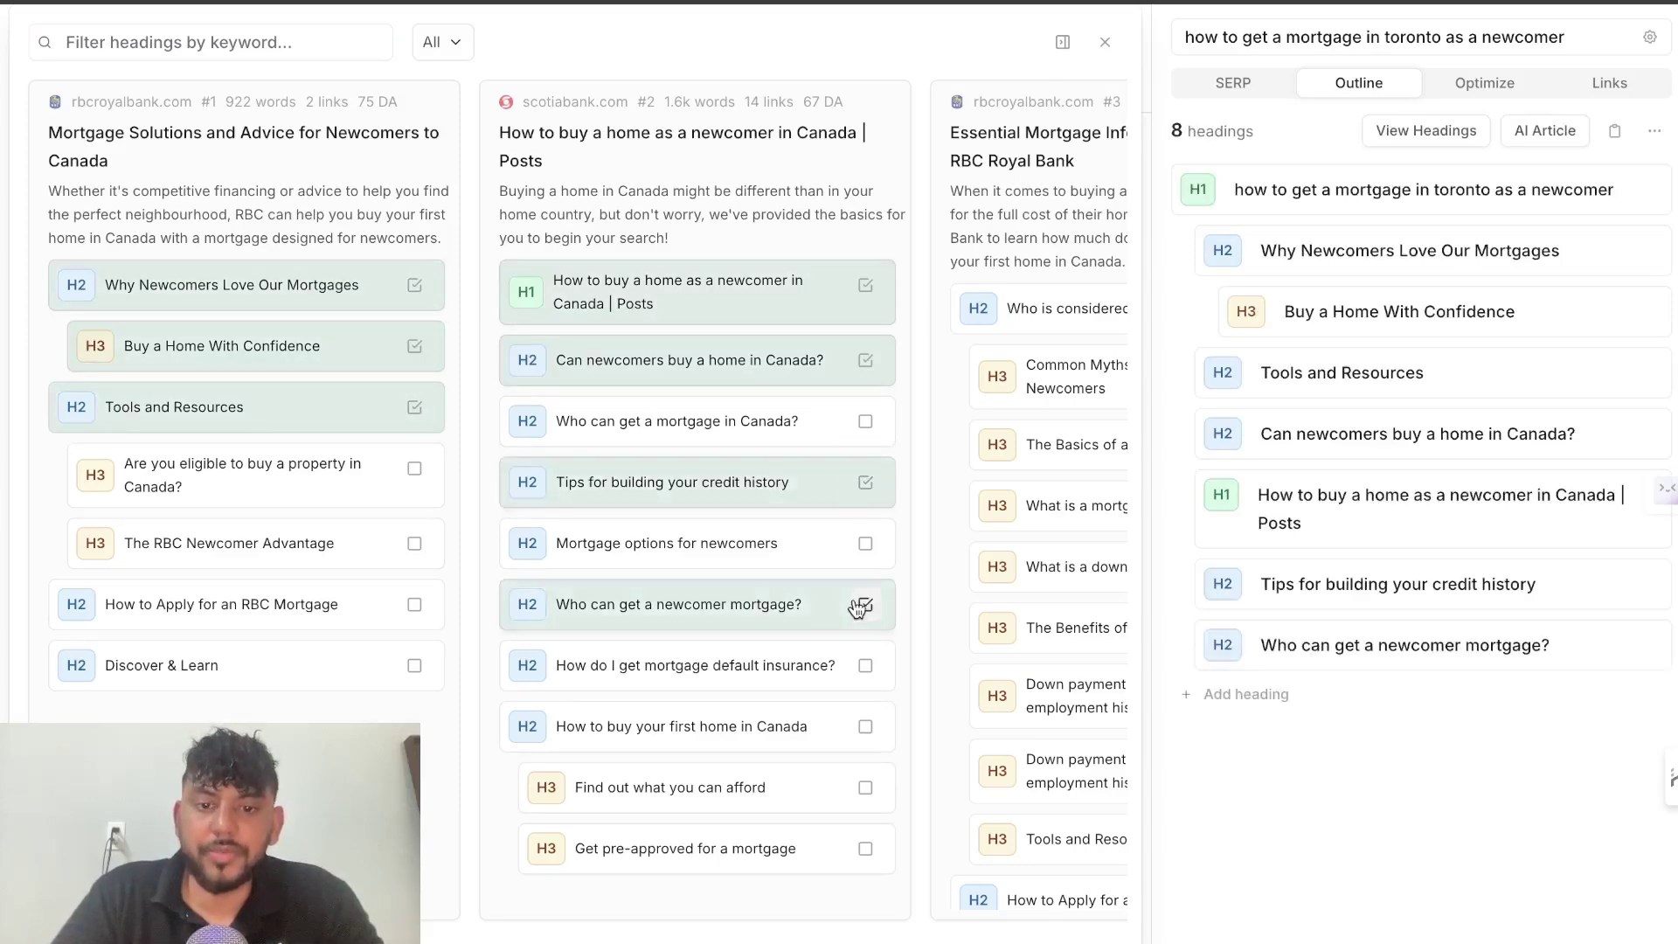
Add The Benefits of an RBC Mortgage and the newcomer eligibility heading, then close the comparison.
{"action": "scroll", "coordinate": [937, 576], "scroll_direction": "right", "scroll_amount": 4}
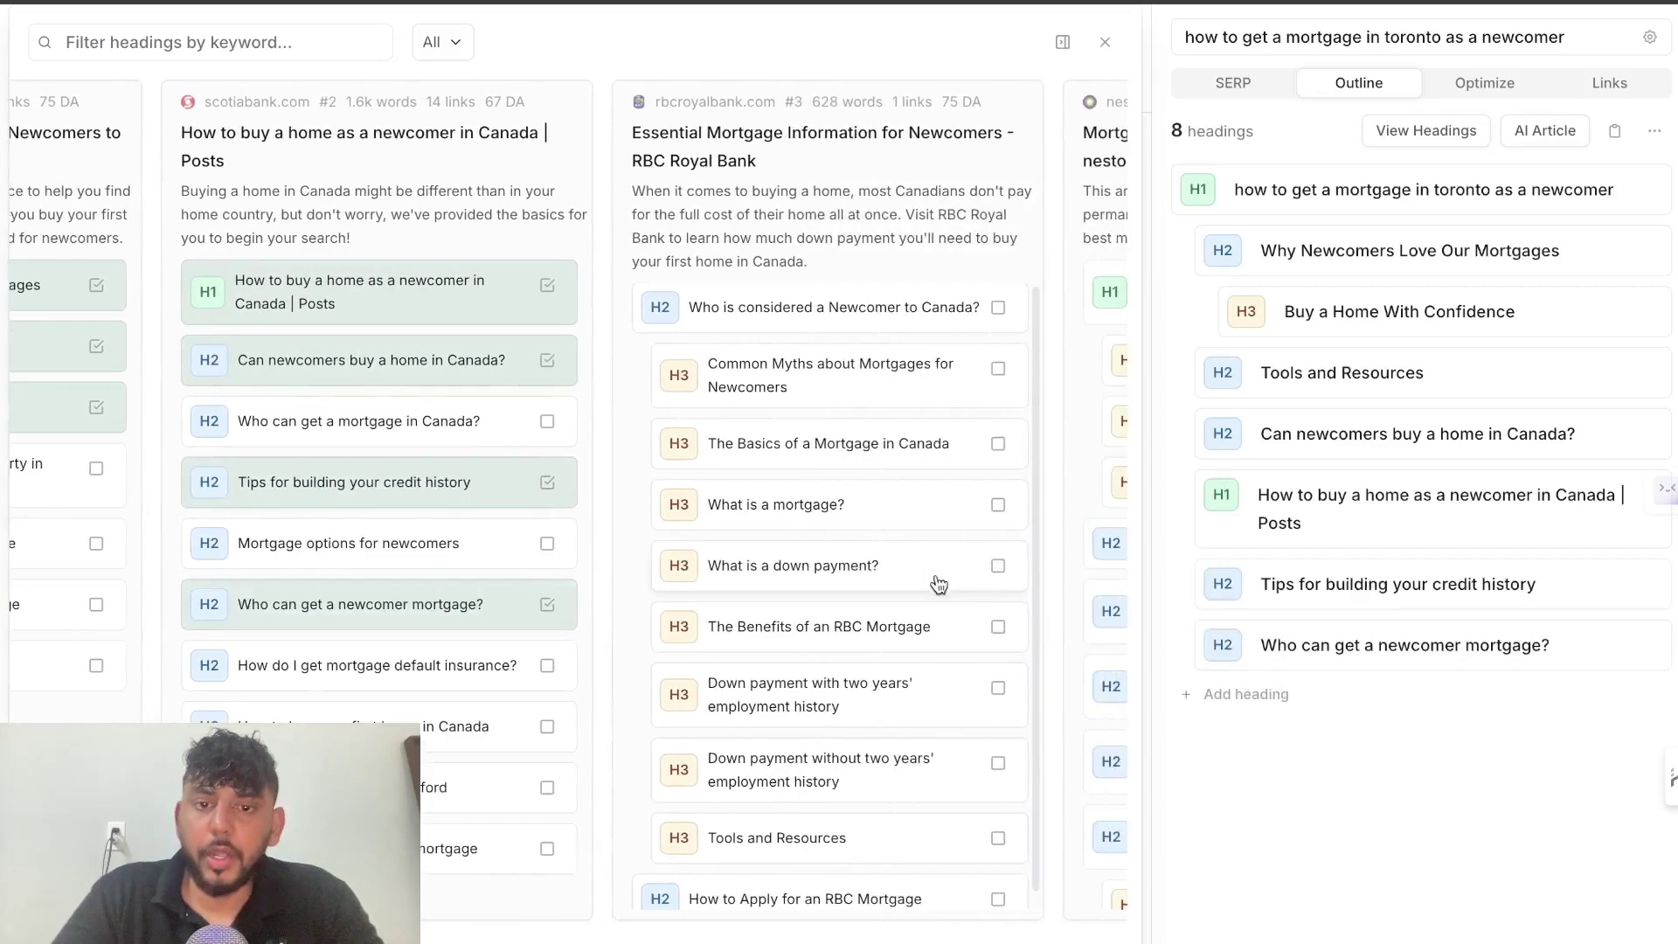
{"action": "left_click", "coordinate": [975, 626]}
{"action": "scroll", "coordinate": [976, 624], "scroll_direction": "right", "scroll_amount": 5}
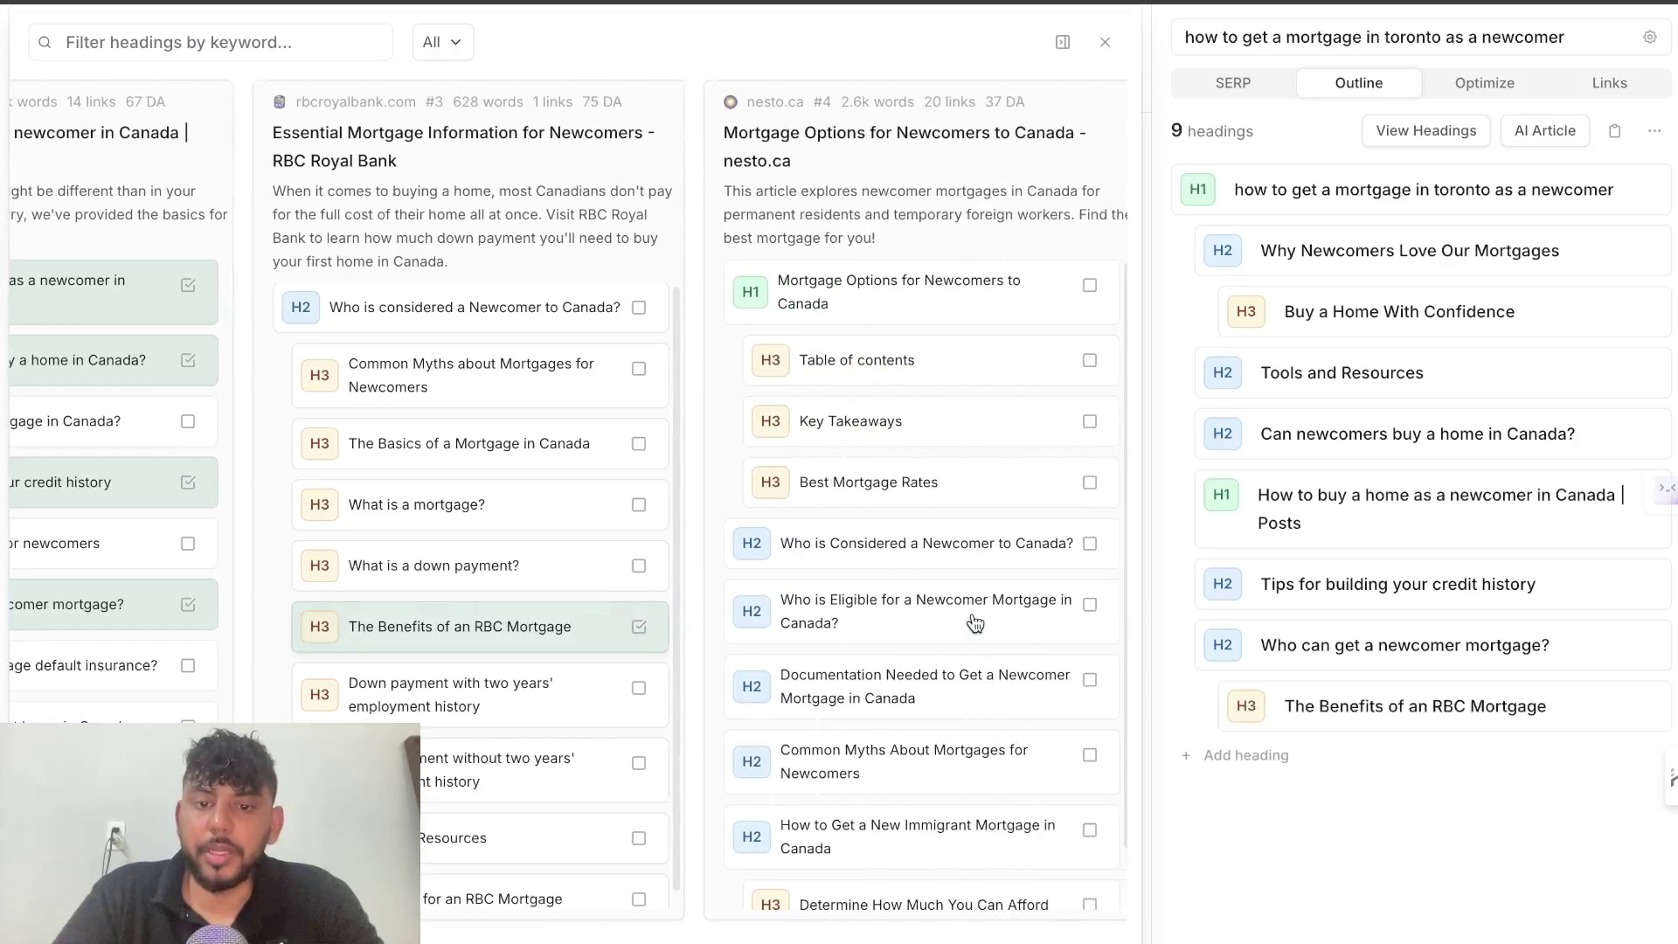
{"action": "left_click", "coordinate": [1051, 623]}
{"action": "scroll", "coordinate": [1051, 624], "scroll_direction": "down", "scroll_amount": 1}
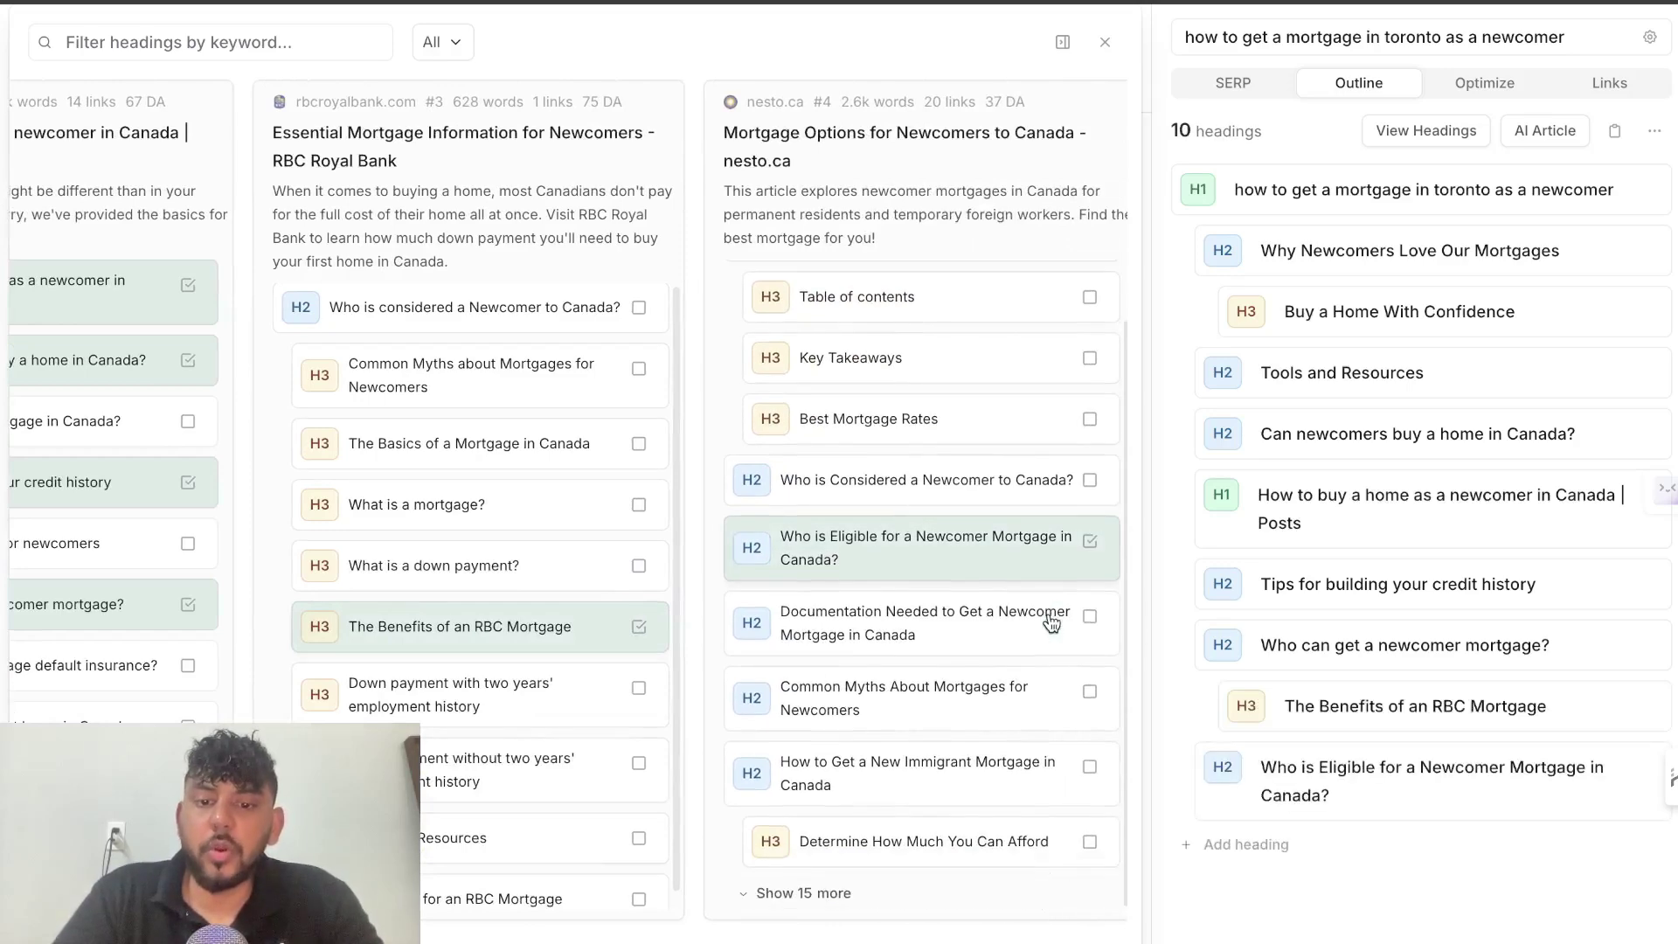
{"action": "scroll", "coordinate": [1051, 624], "scroll_direction": "left", "scroll_amount": 5}
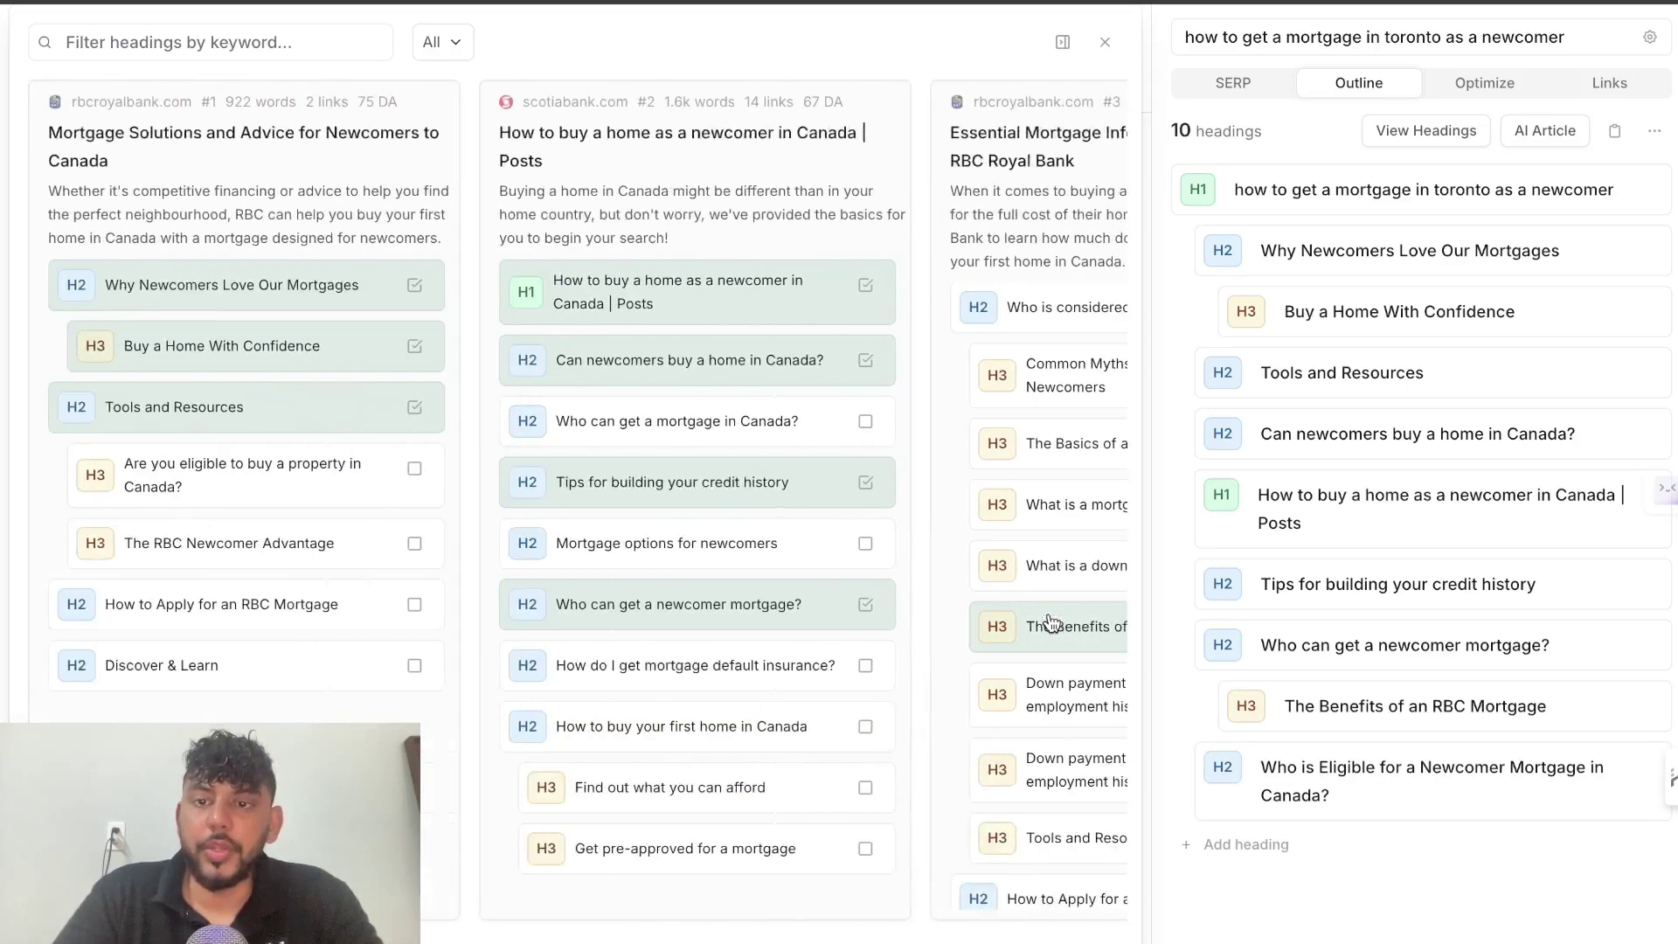
{"action": "scroll", "coordinate": [1357, 587], "scroll_direction": "down", "scroll_amount": 3}
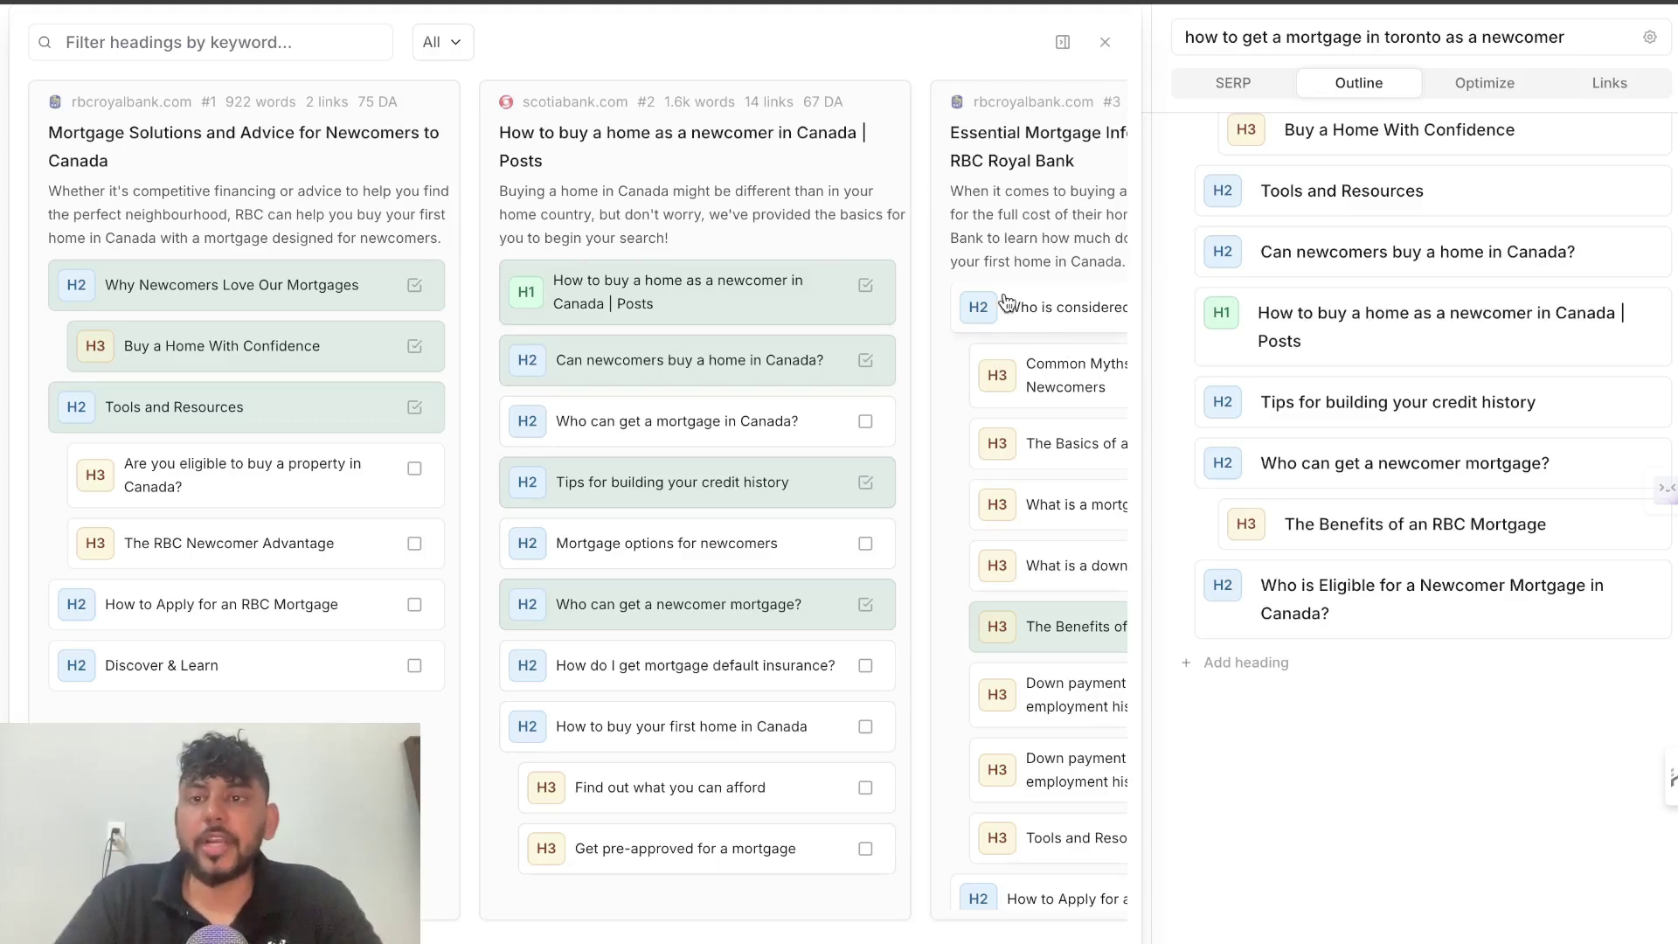
{"action": "left_click", "coordinate": [1150, 211]}
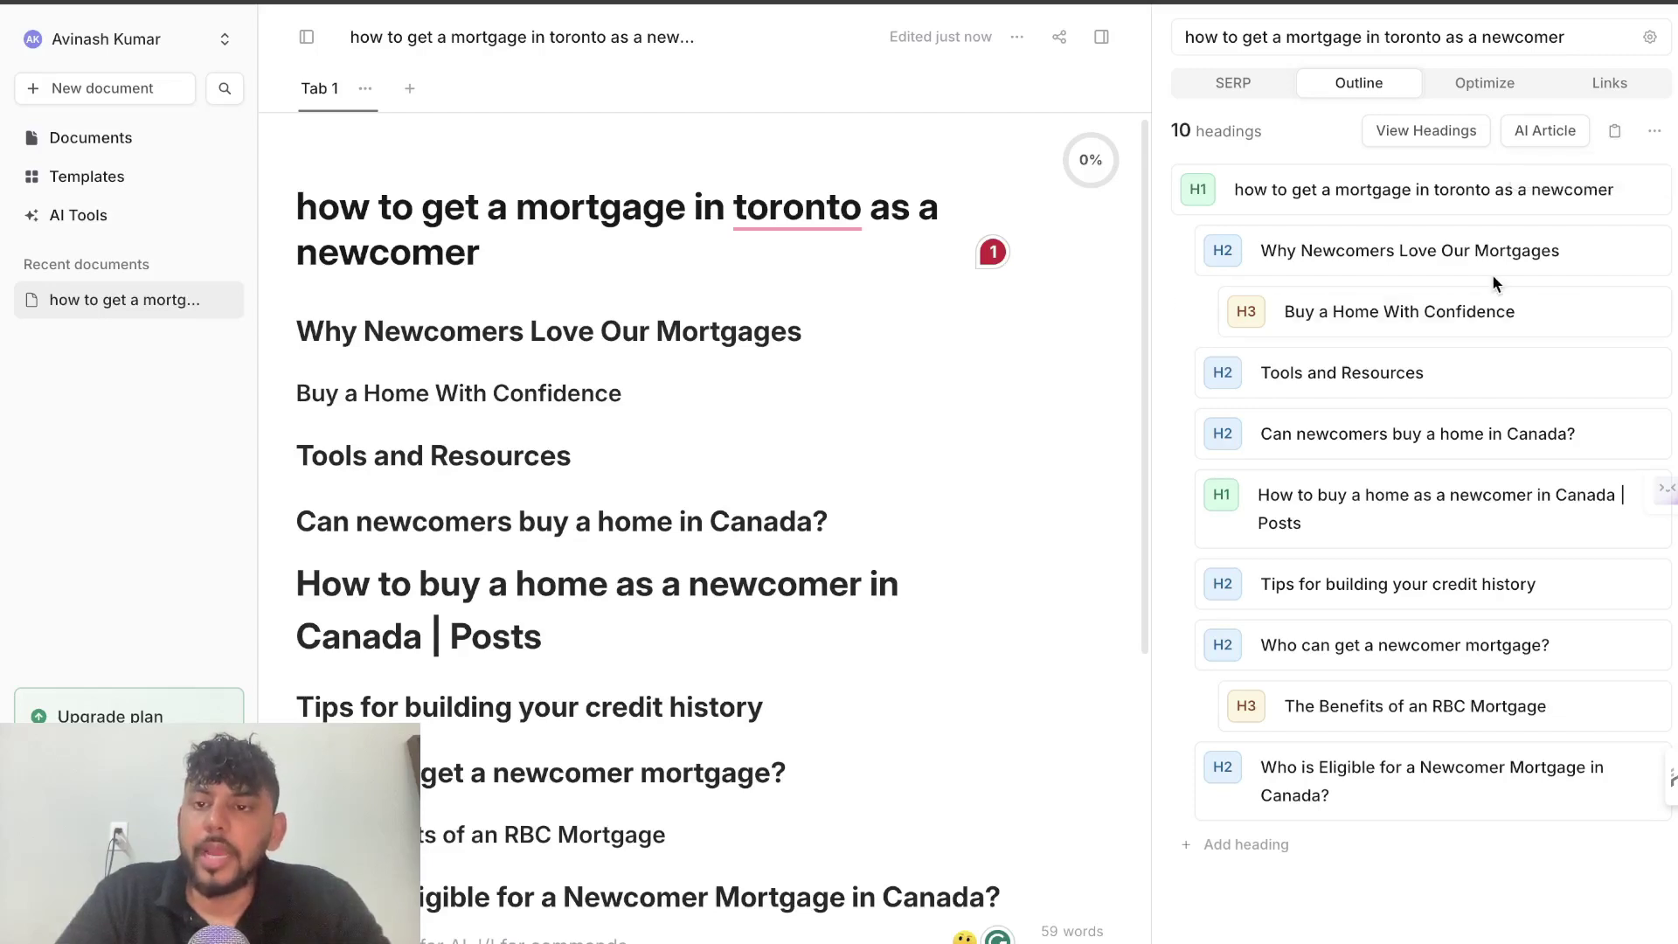
Review the outline headings and try the AI Article wizard, closing its upgrade modal.
{"action": "scroll", "coordinate": [1453, 298], "scroll_direction": "down", "scroll_amount": 1}
{"action": "scroll", "coordinate": [787, 446], "scroll_direction": "down", "scroll_amount": 2}
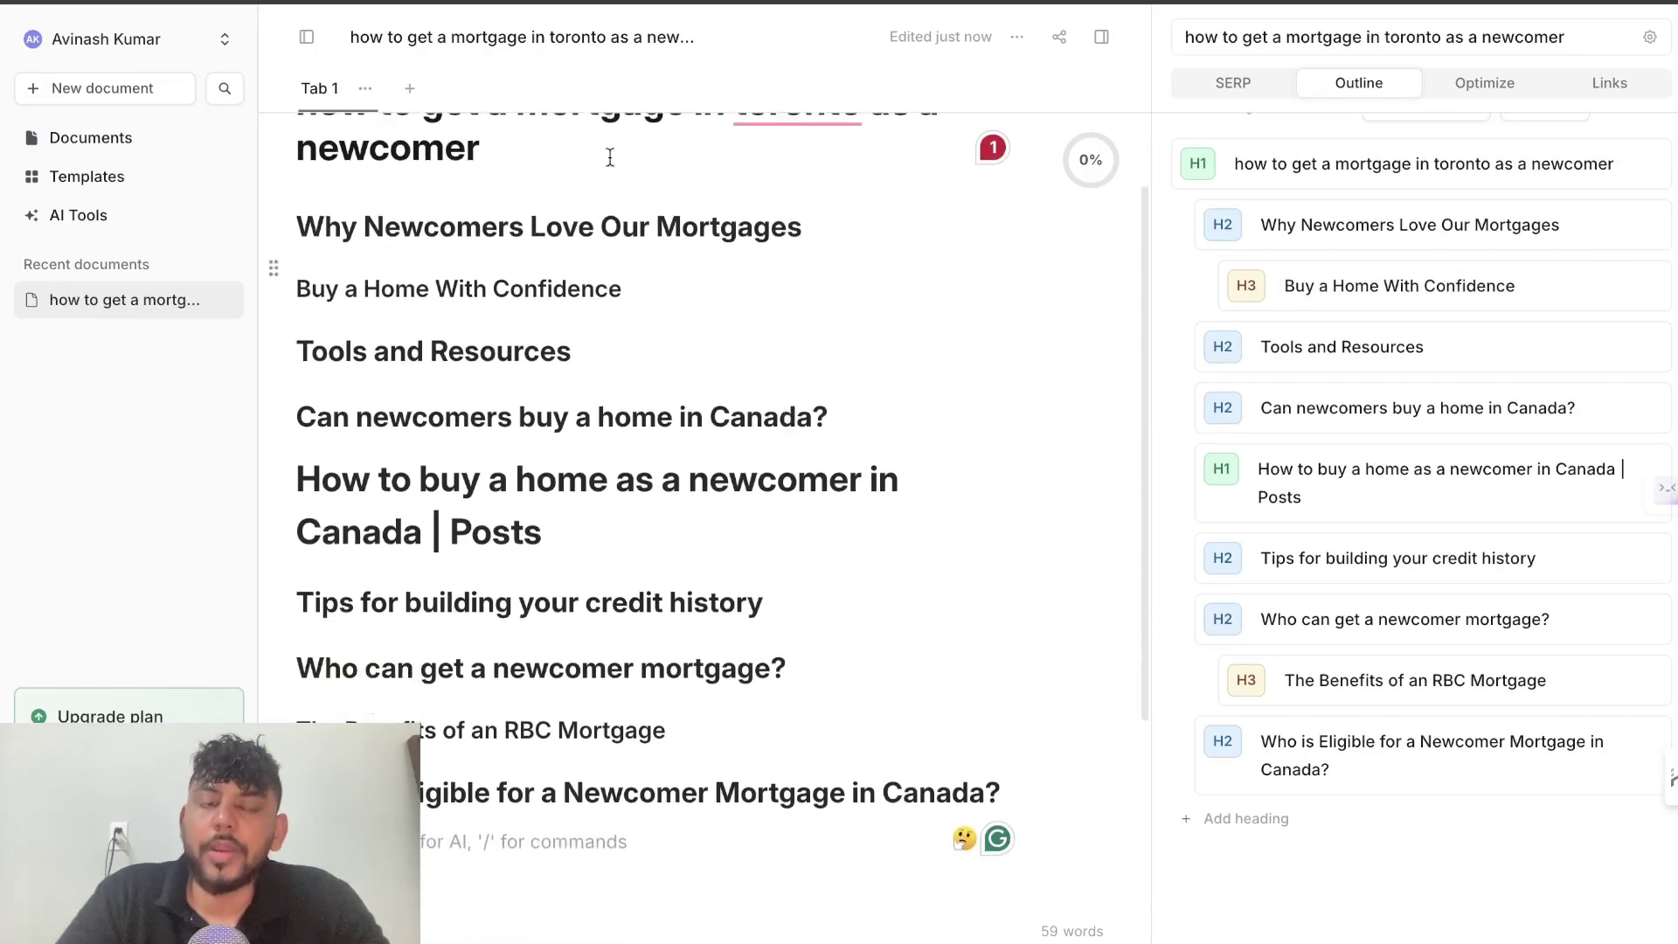
{"action": "scroll", "coordinate": [634, 435], "scroll_direction": "up", "scroll_amount": 2}
{"action": "left_click", "coordinate": [1409, 224]}
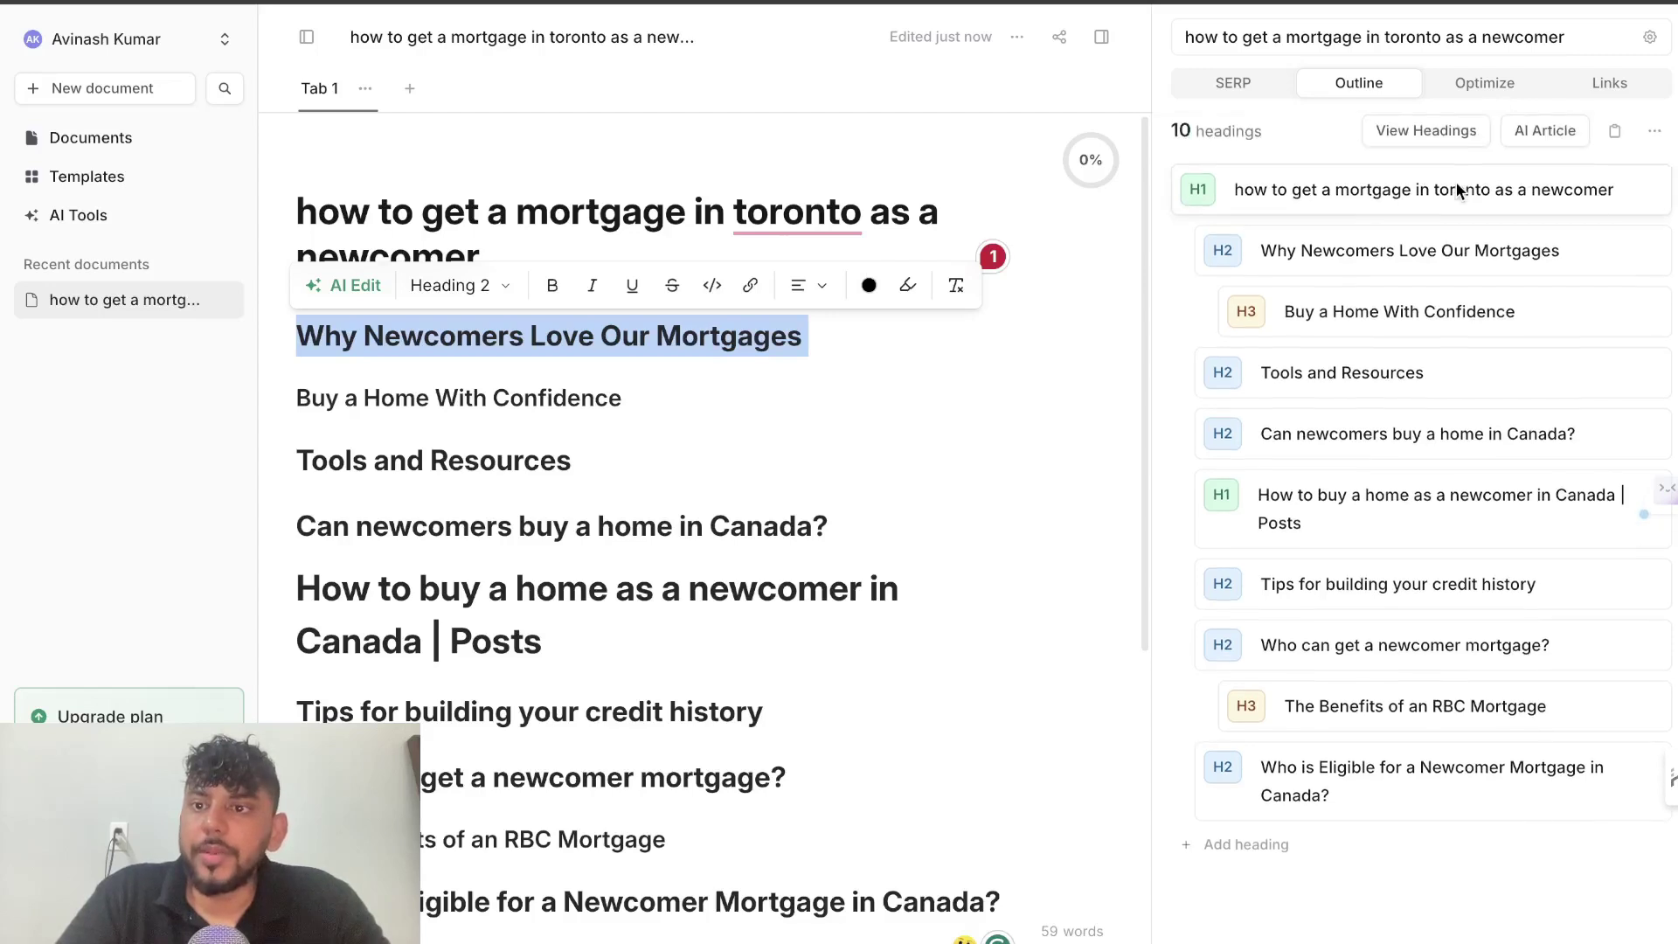
{"action": "scroll", "coordinate": [1498, 131], "scroll_direction": "up", "scroll_amount": 1}
{"action": "left_click", "coordinate": [1522, 136]}
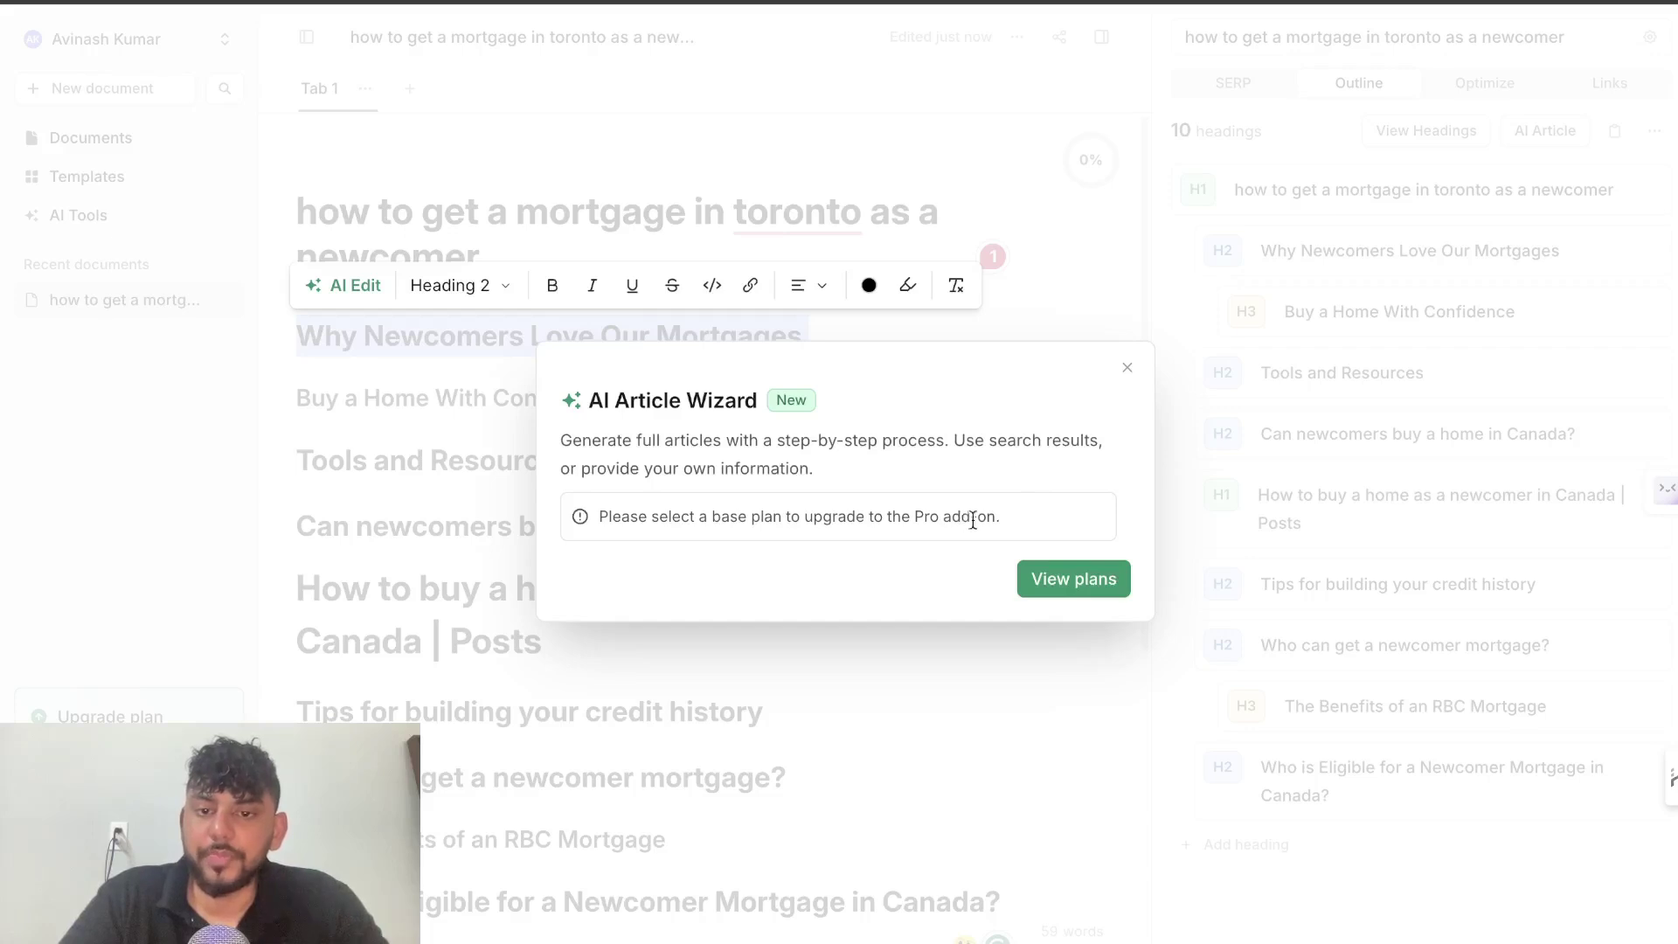
{"action": "left_click", "coordinate": [1128, 369]}
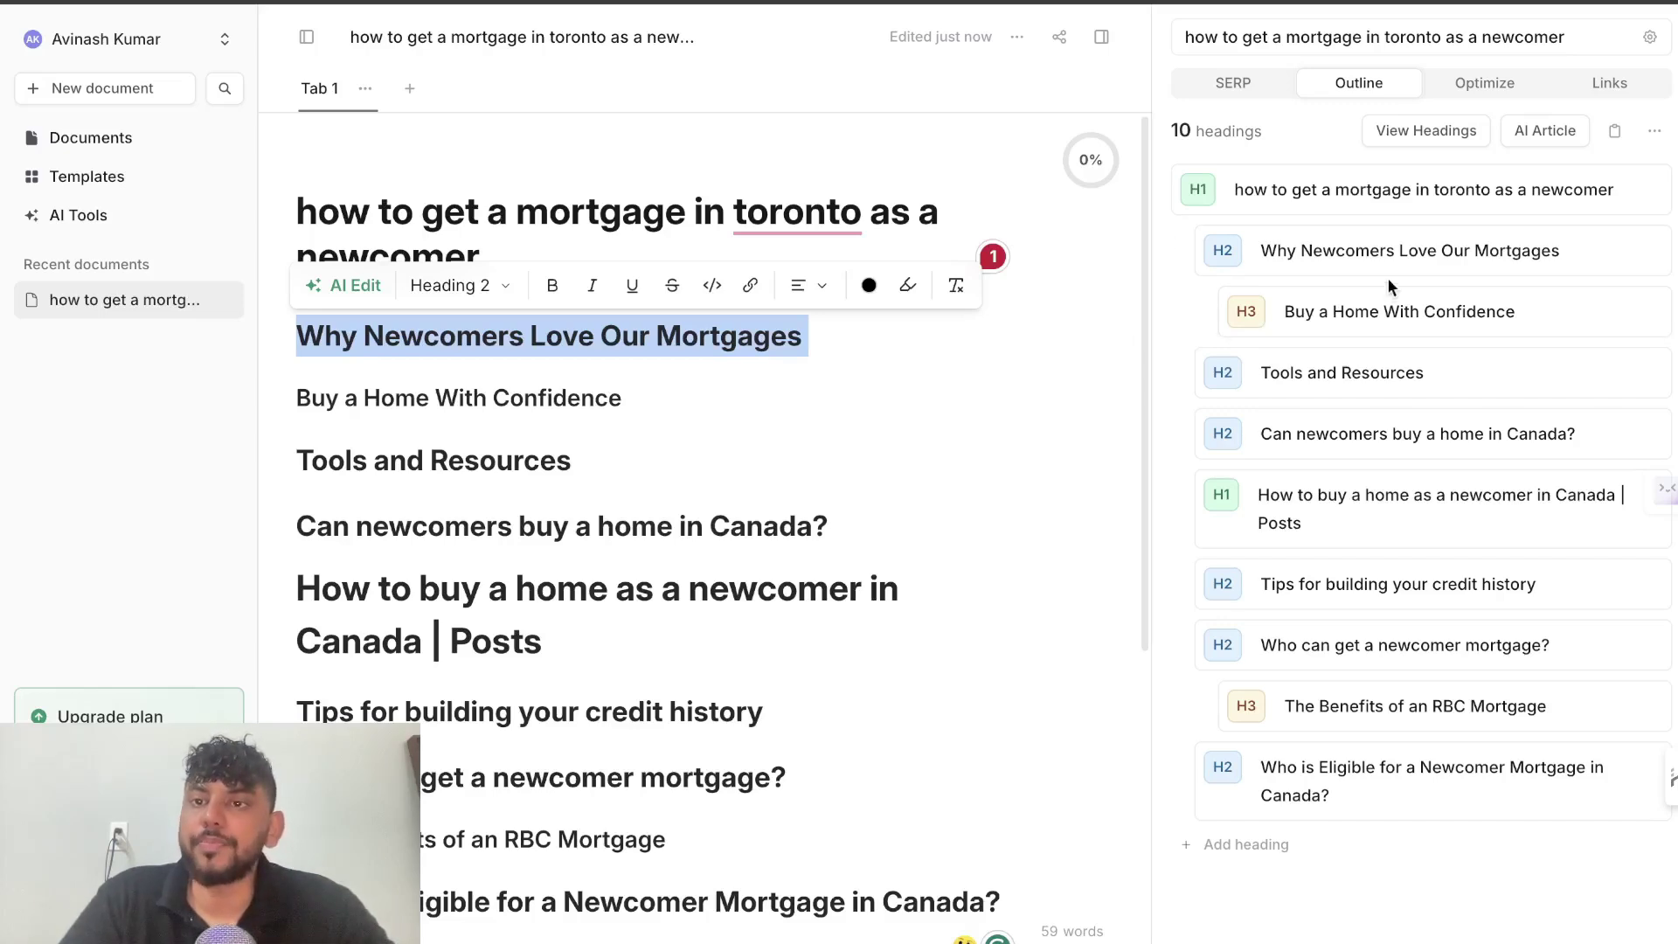
Check the topic score and keyword list on the Optimize tab.
{"action": "left_click", "coordinate": [1486, 80]}
{"action": "left_click", "coordinate": [1368, 88]}
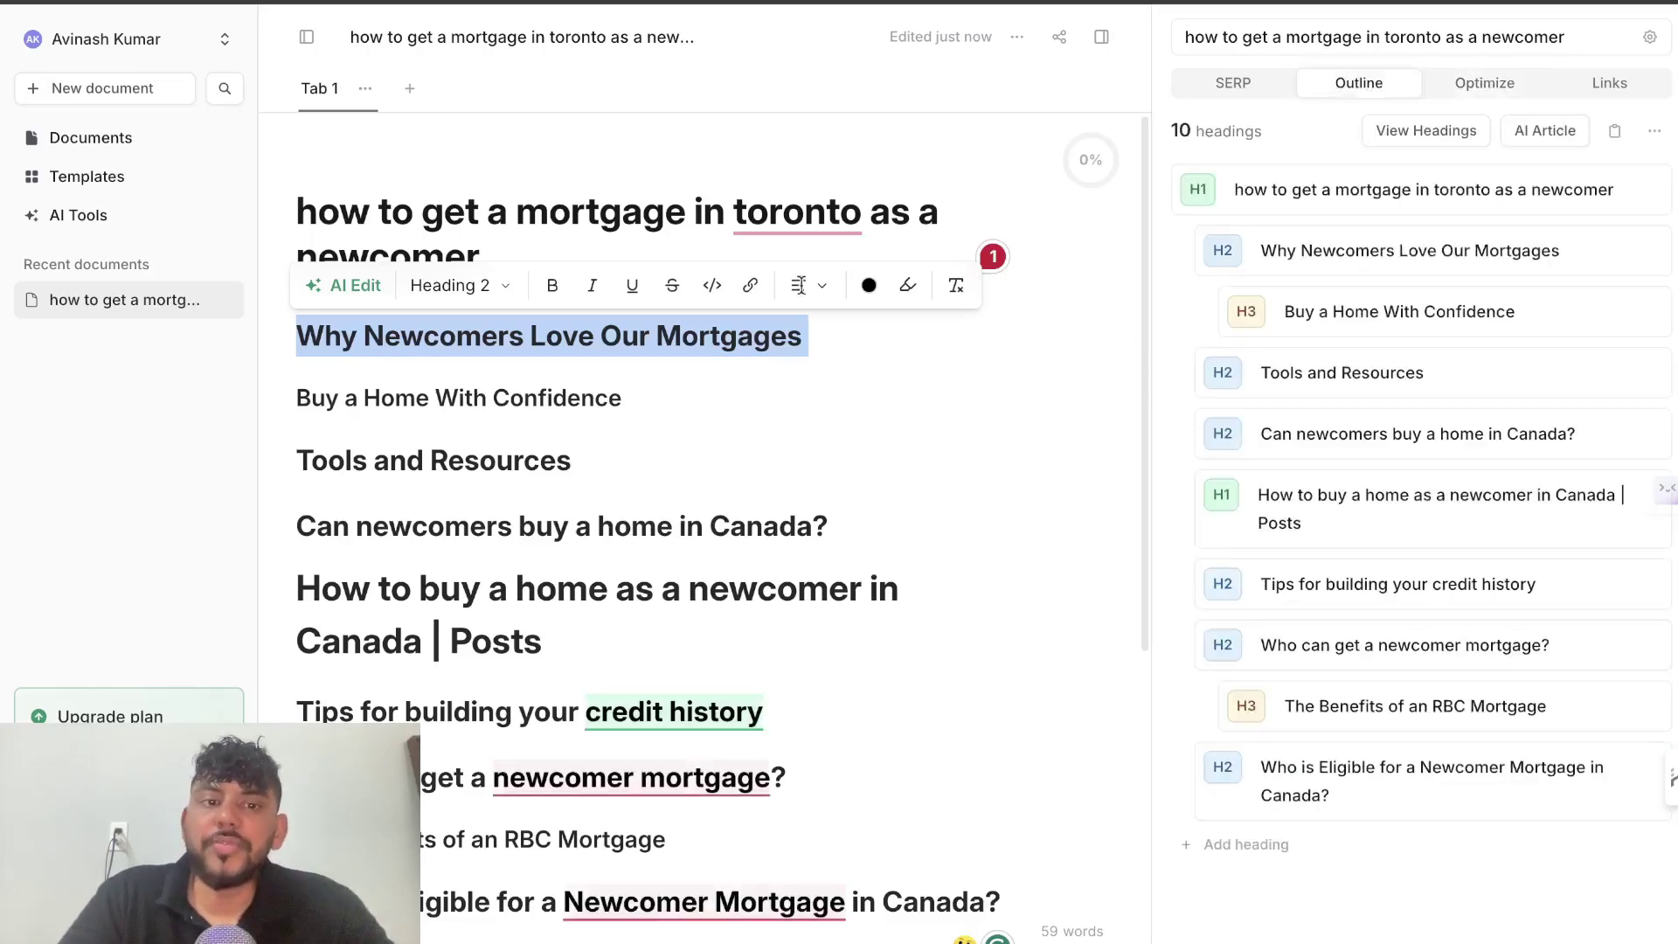
{"action": "left_click", "coordinate": [1477, 86]}
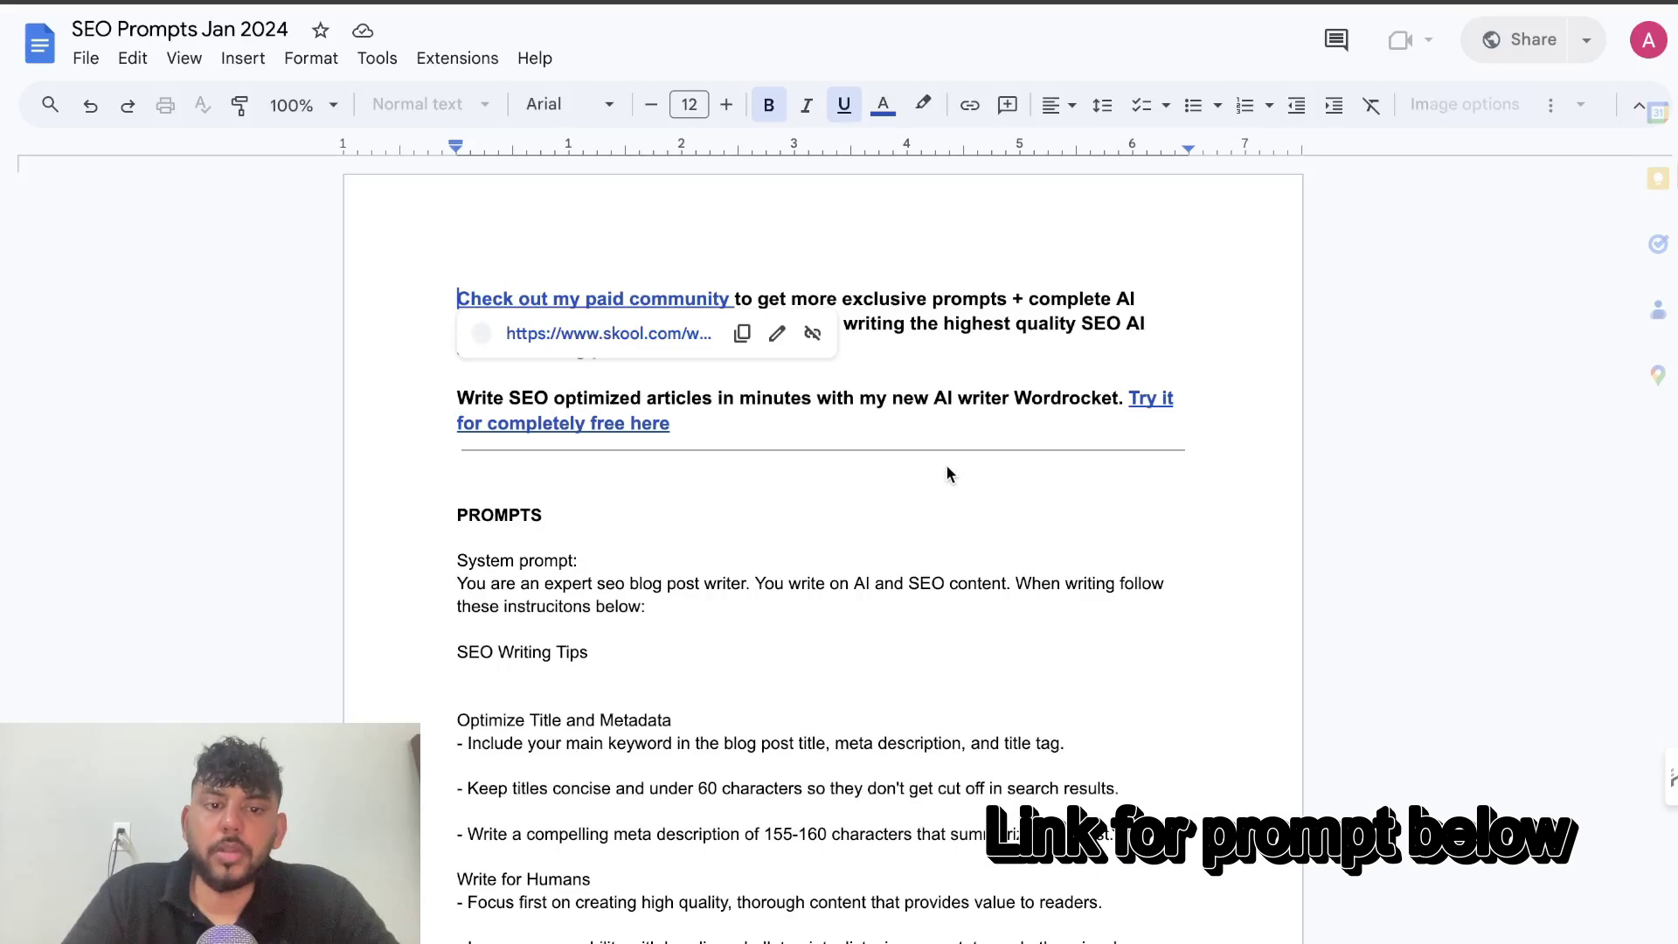
{"action": "scroll", "coordinate": [946, 472], "scroll_direction": "down", "scroll_amount": 10}
{"action": "scroll", "coordinate": [935, 463], "scroll_direction": "down", "scroll_amount": 20}
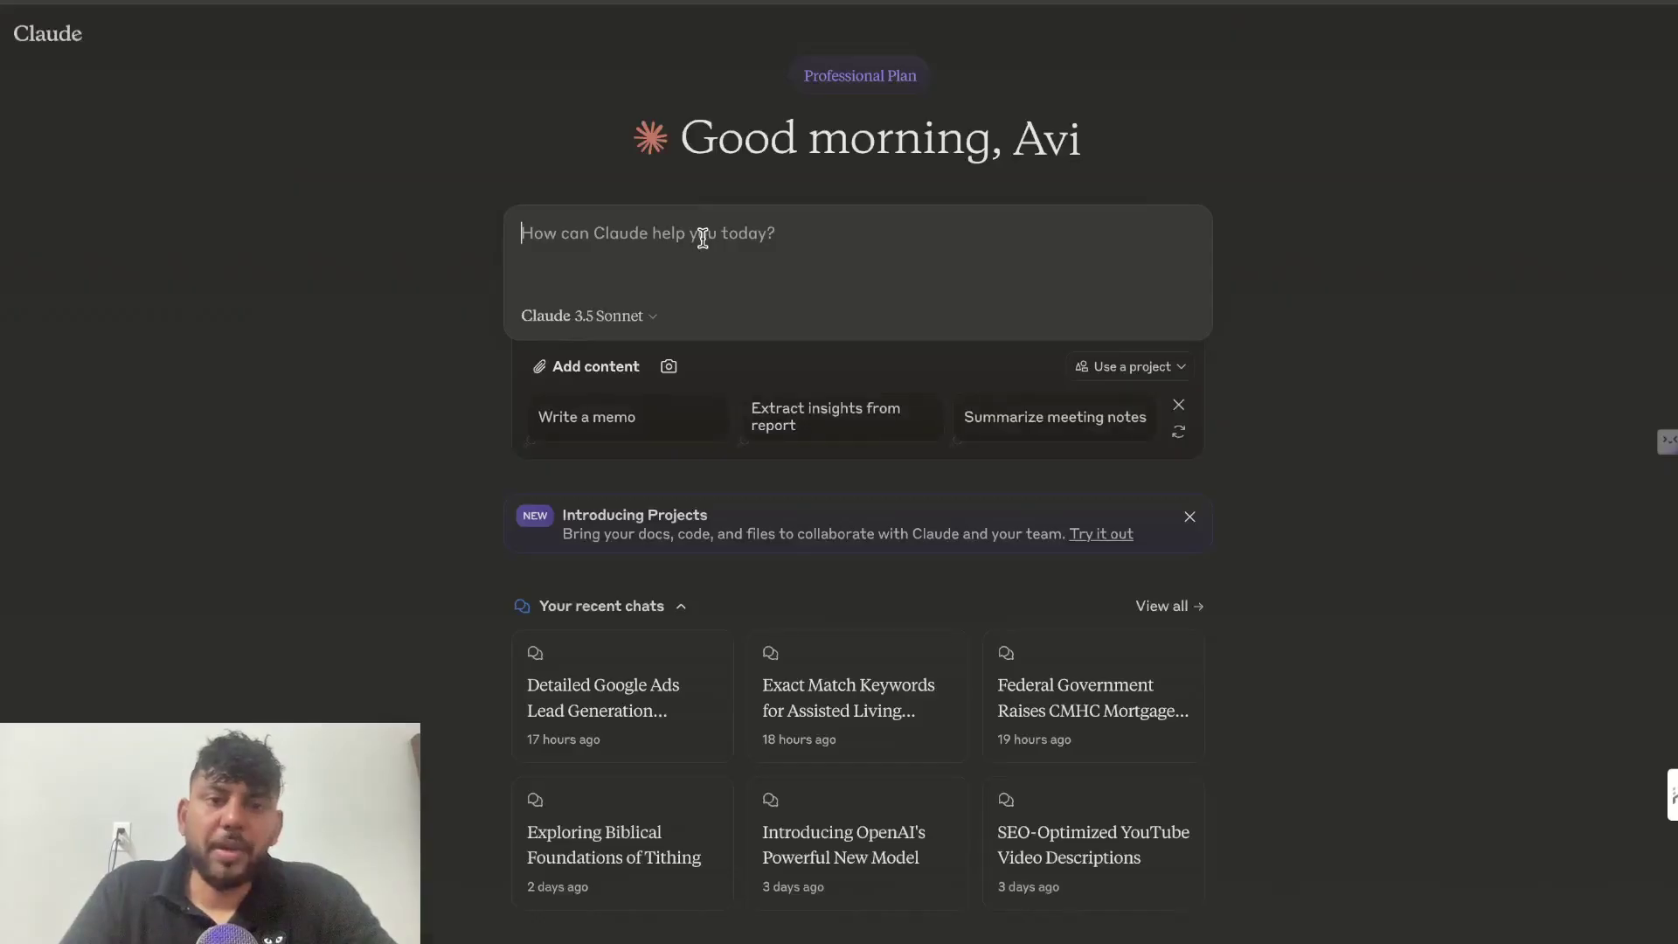
Paste the outline-writing prompt, remove the keyword placeholder, and add 'use this outline:'.
{"action": "type", "text": "Your first task is to write an in-depth and comprehensive blog post outline for an article about: (insert keyword)  Keep in mind this is also the target keyword we are trying to rank for so include it and variations of the keyword  in the h1,h2,h3 and throughout the article. Create an indept blog post outline with every single question or topic a person would have for this blog post topic. Include information specific to topic you are writing about but also general information about the blog post topic that would be useful for readers. write in a simple, easy to read tone."}
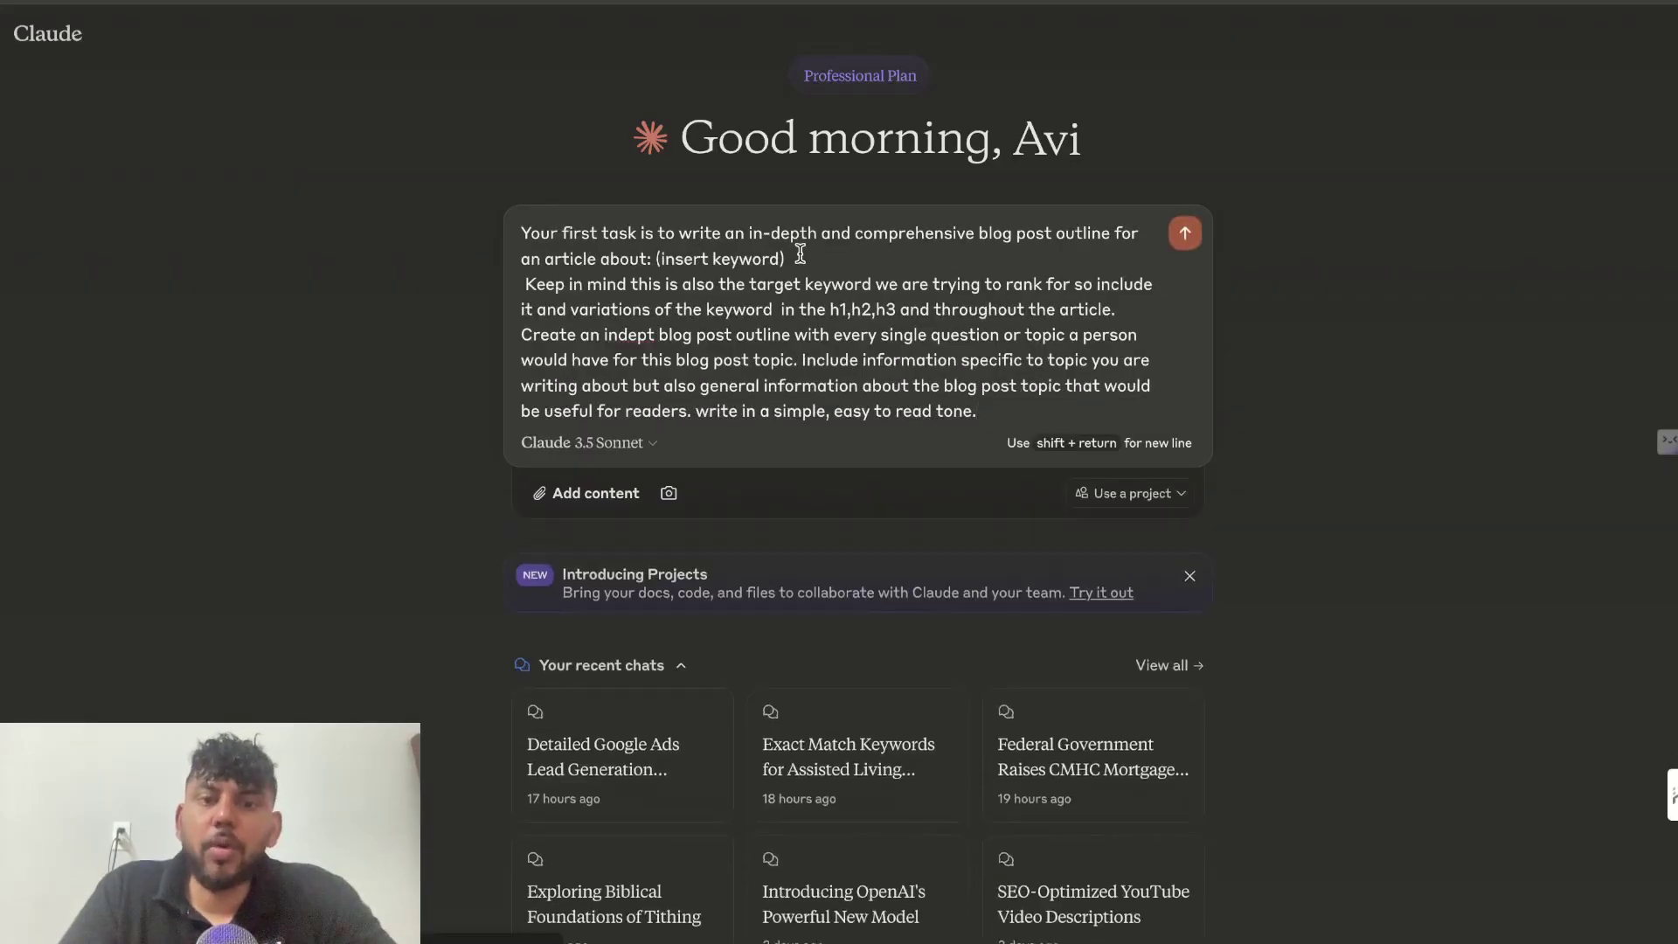
{"action": "left_click_drag", "start_coordinate": [786, 258], "coordinate": [662, 258]}
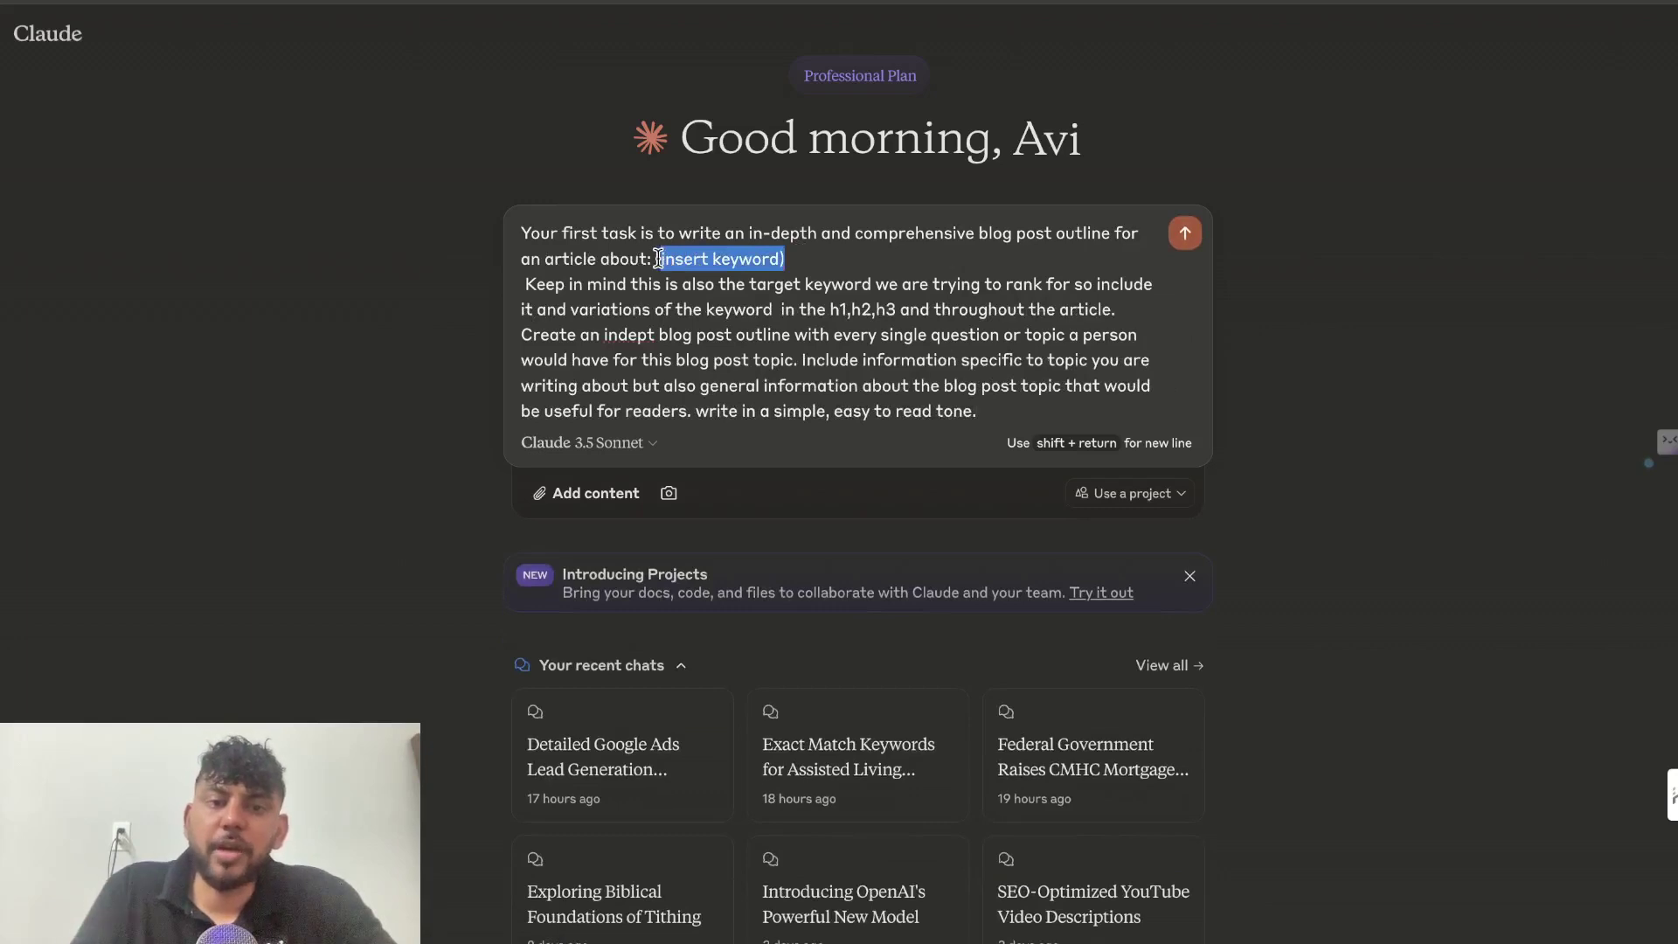
{"action": "key", "text": "BackSpace"}
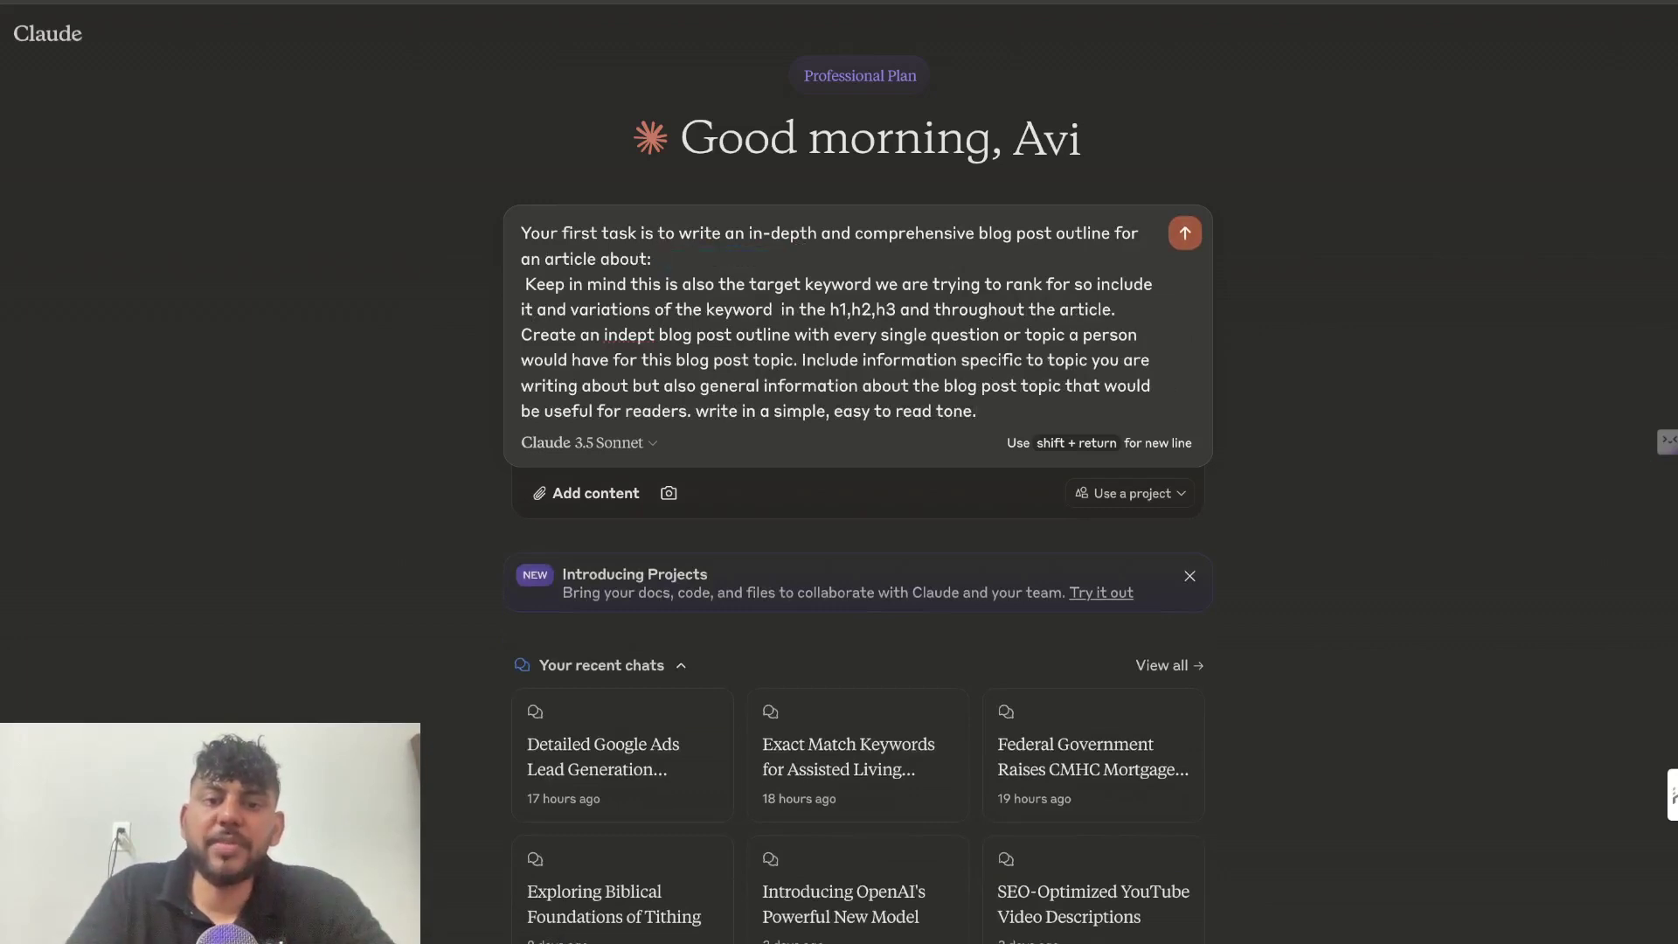
{"action": "left_click", "coordinate": [1005, 415]}
{"action": "key", "text": "shift+Return"}
{"action": "key", "text": "shift+Return"}
{"action": "type", "text": "use this outline:"}
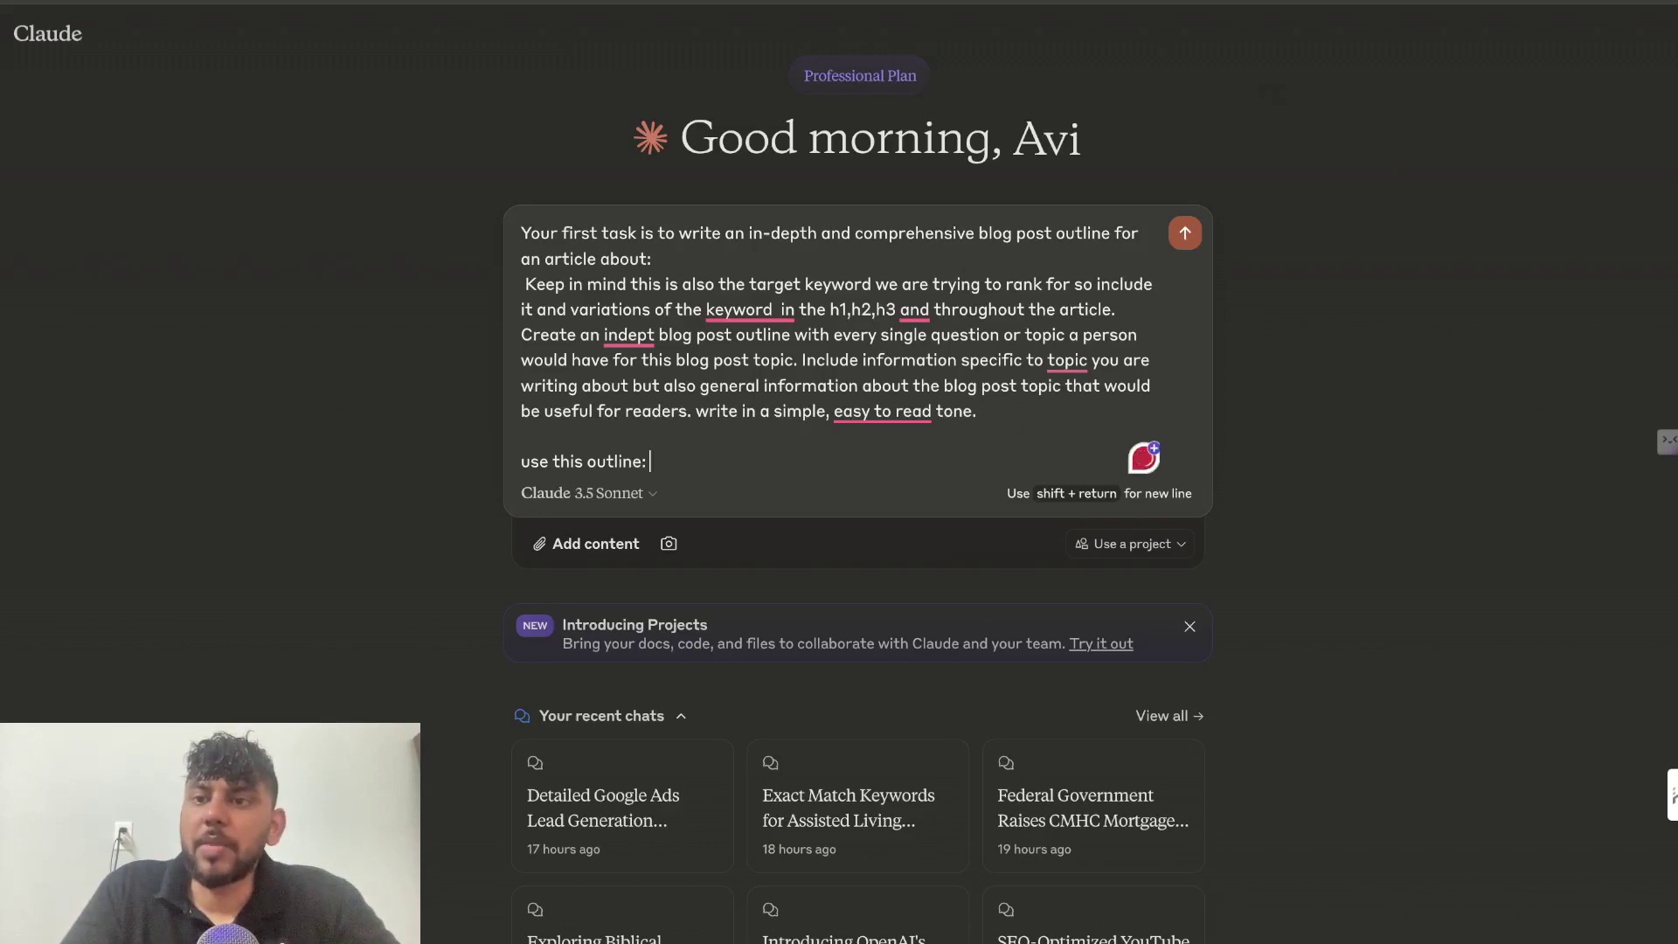
Copy the ten outline headings from Frase and send the outline prompt to Claude.
{"action": "key", "text": "ctrl+Tab"}
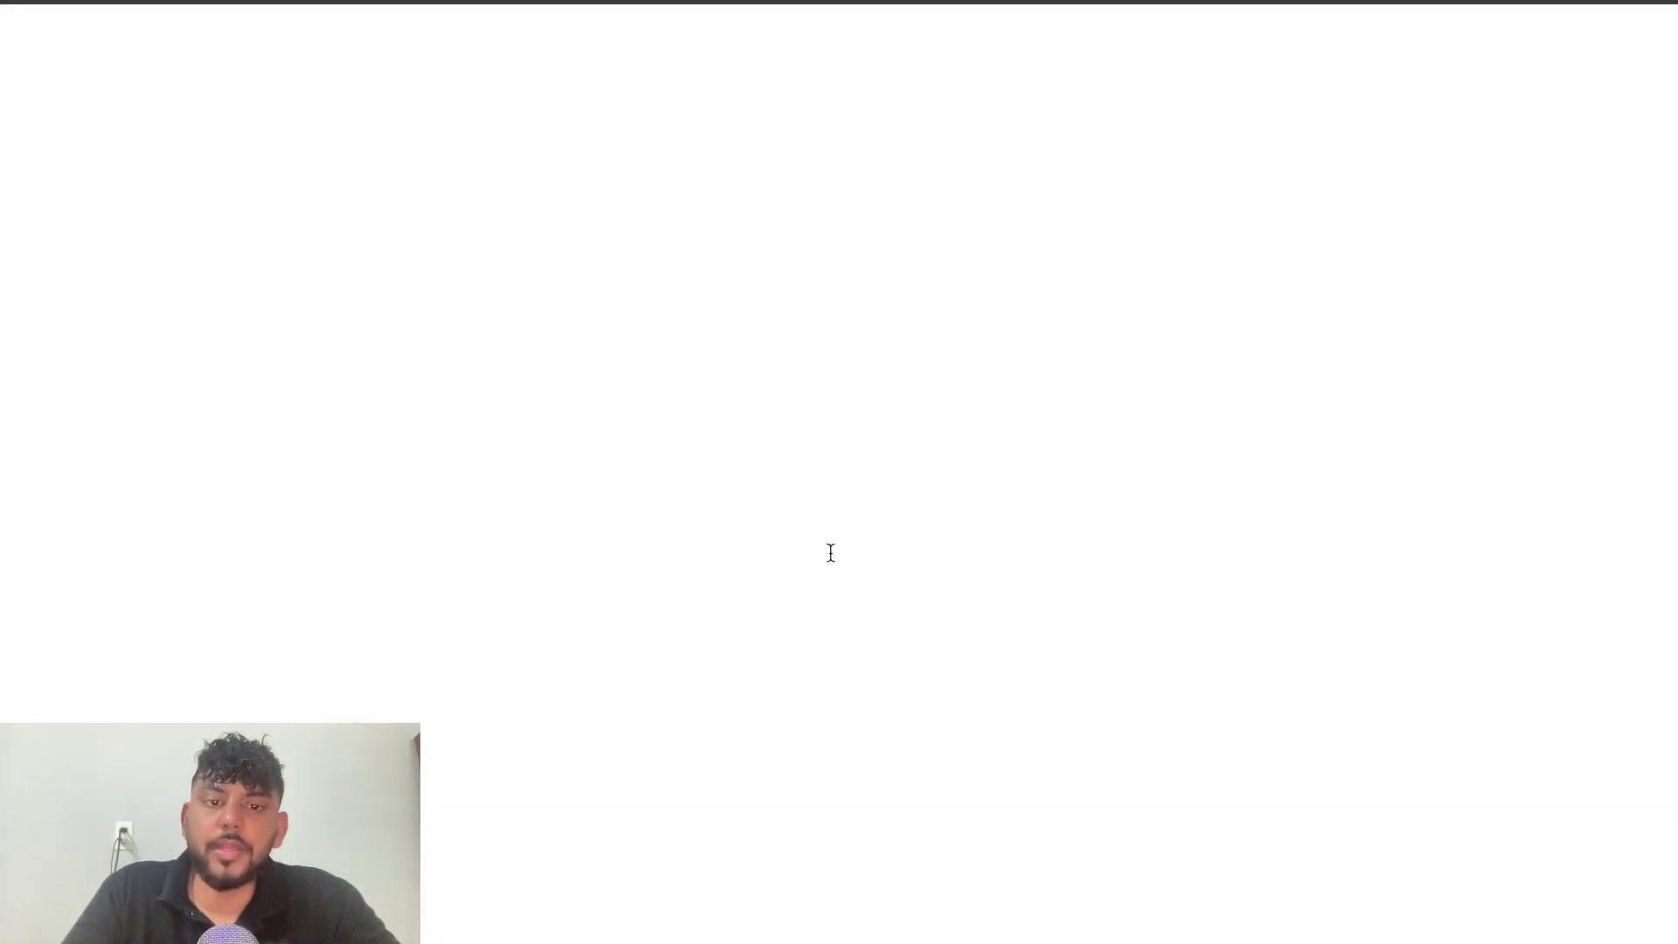
{"action": "right_click", "coordinate": [635, 546]}
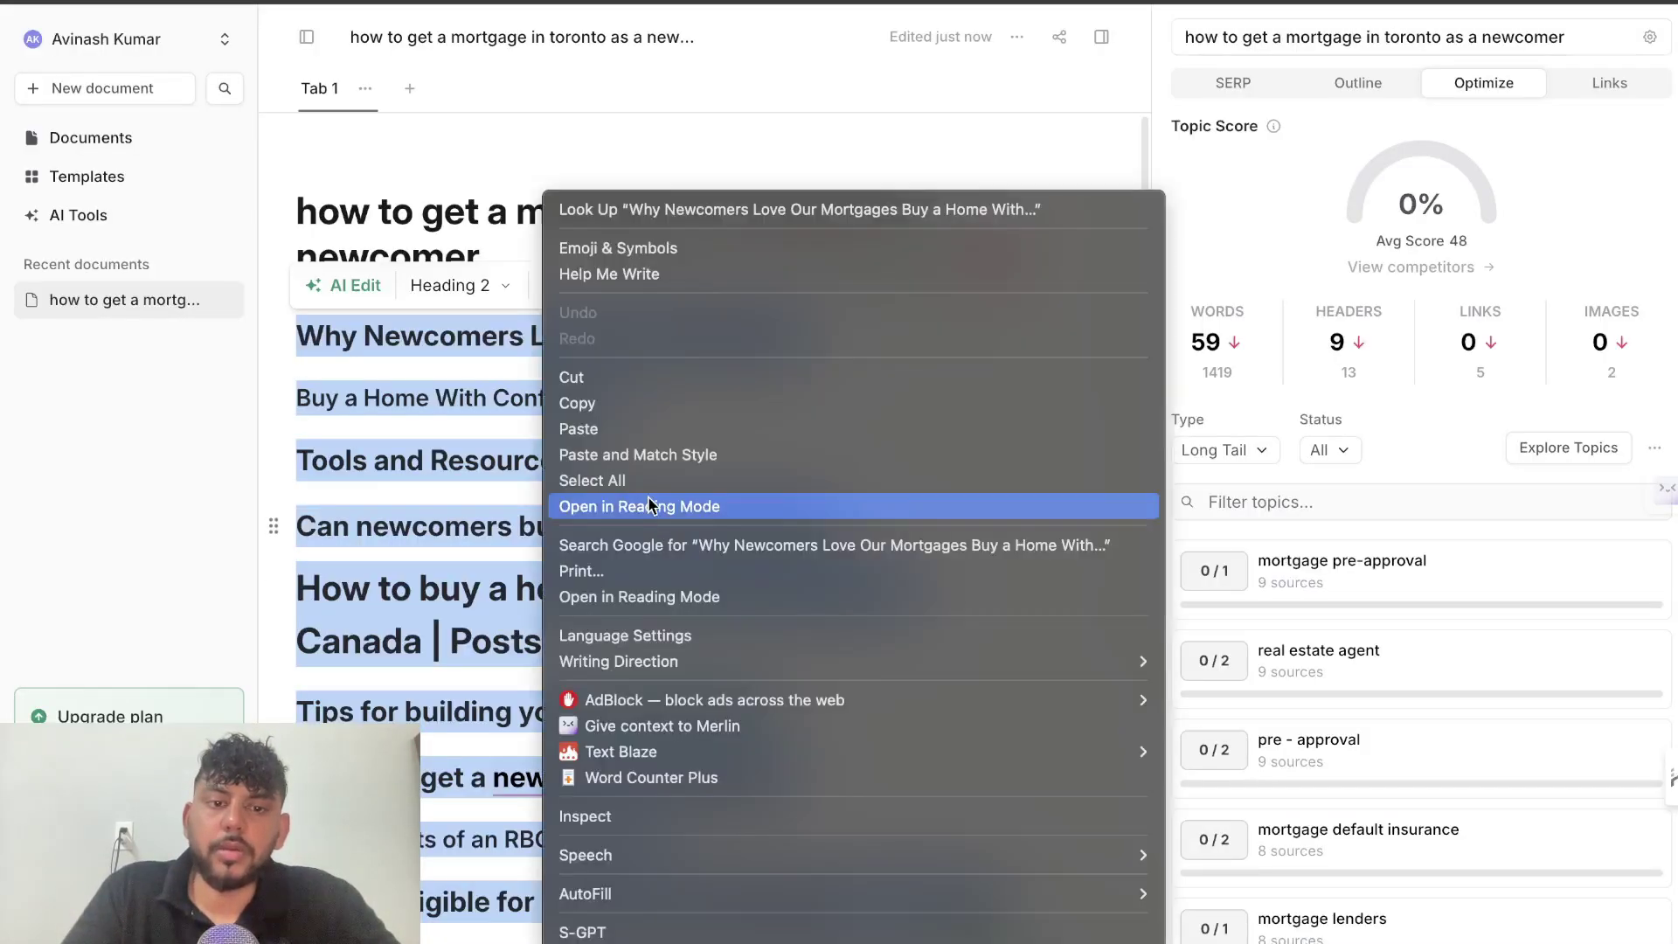
{"action": "left_click", "coordinate": [638, 480]}
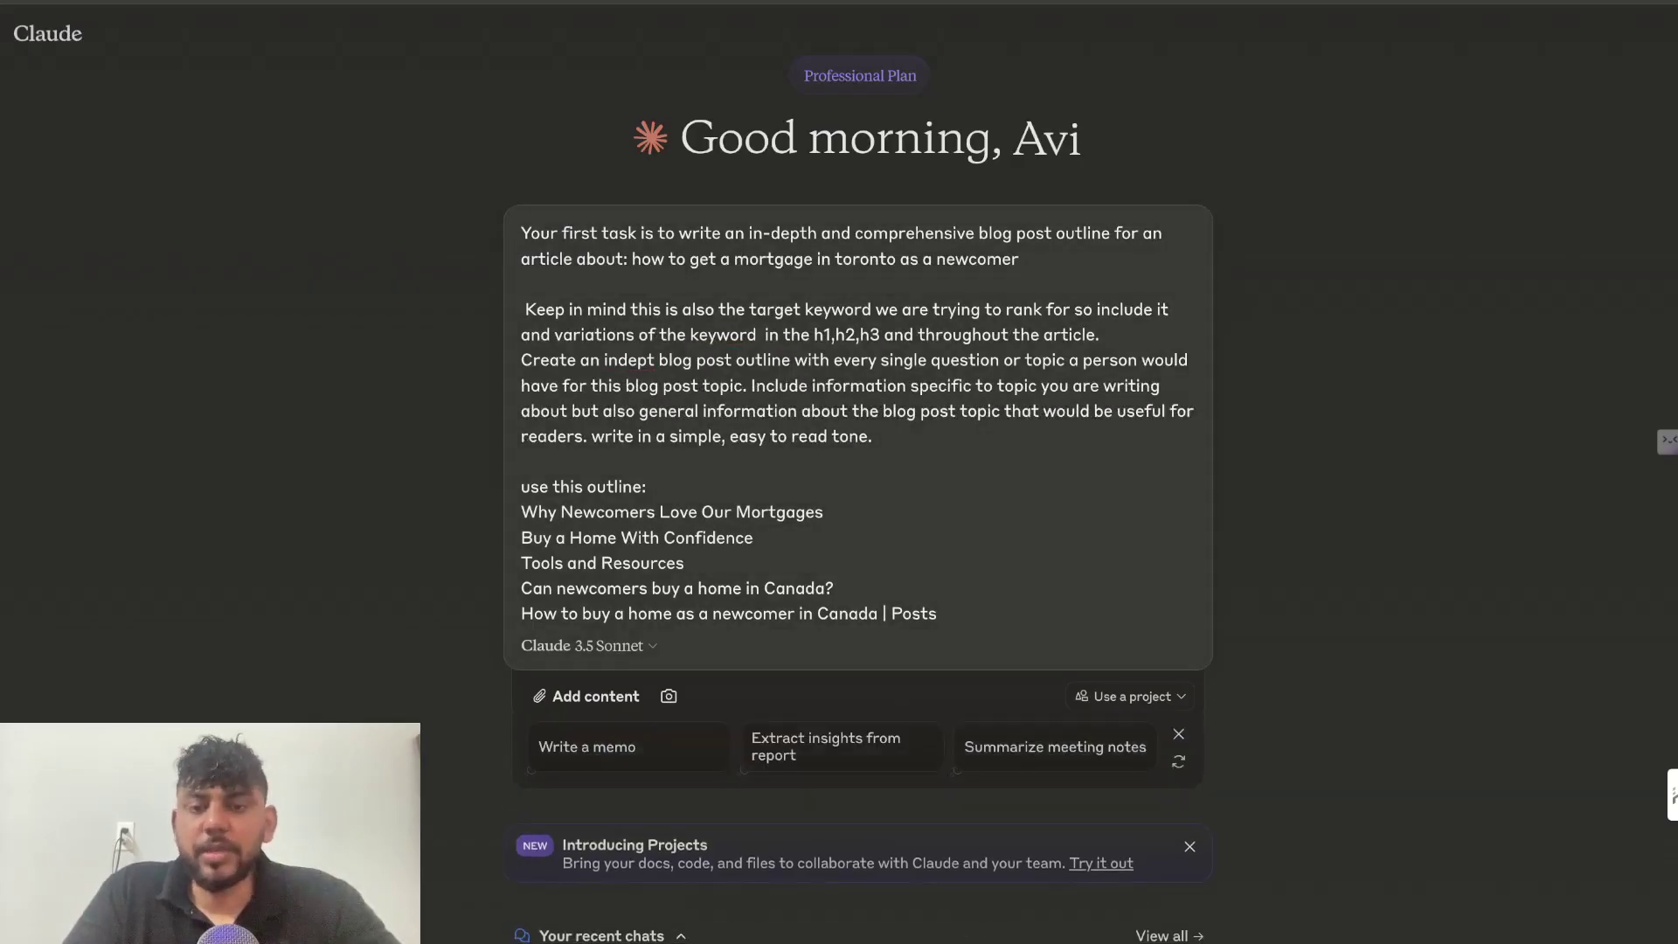
{"action": "scroll", "coordinate": [851, 592], "scroll_direction": "down", "scroll_amount": 2}
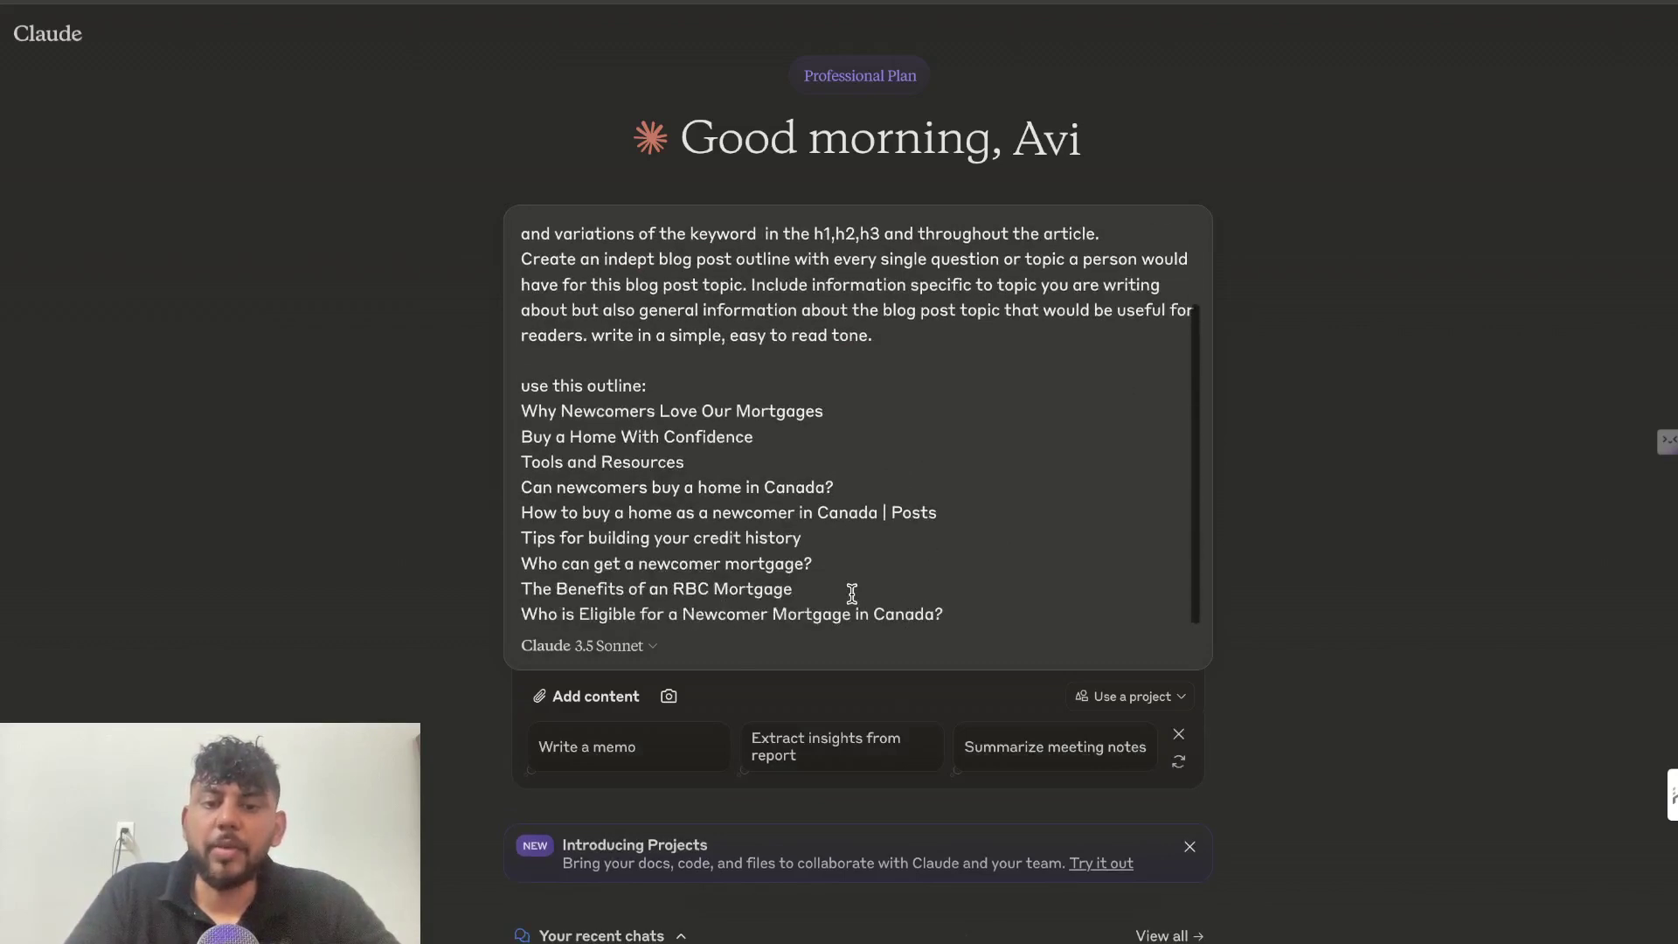
{"action": "key", "text": "Return"}
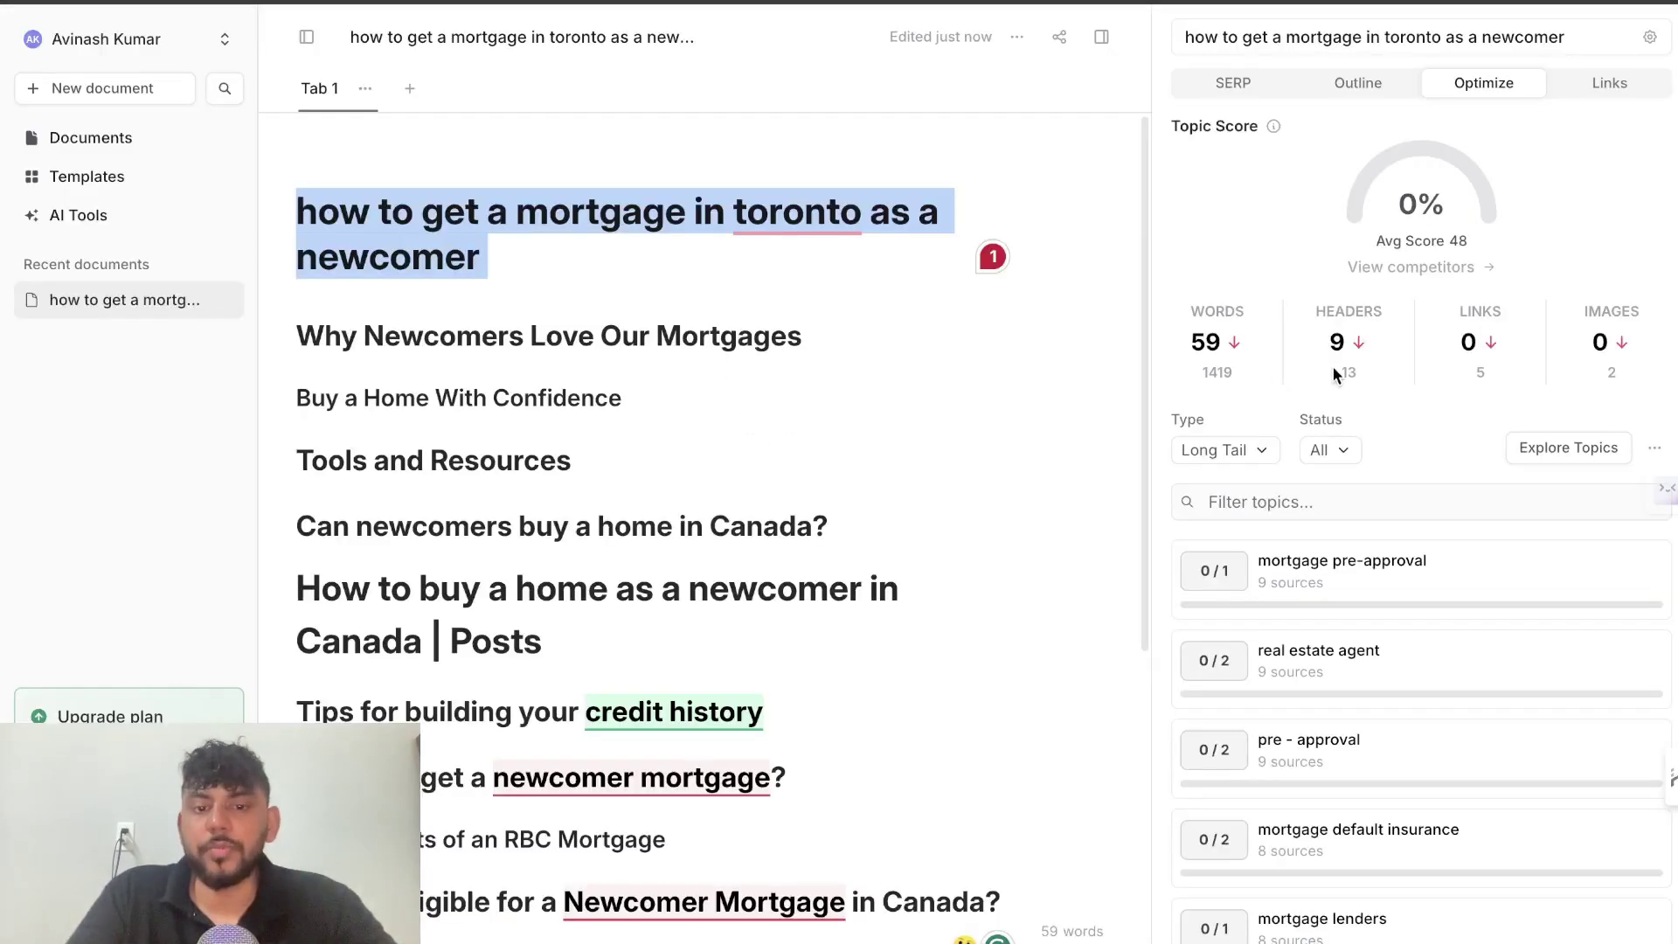
{"action": "key", "text": "alt+Tab"}
Send the article-writing prompt with its section-by-section instruction removed.
{"action": "key", "text": "ctrl+v"}
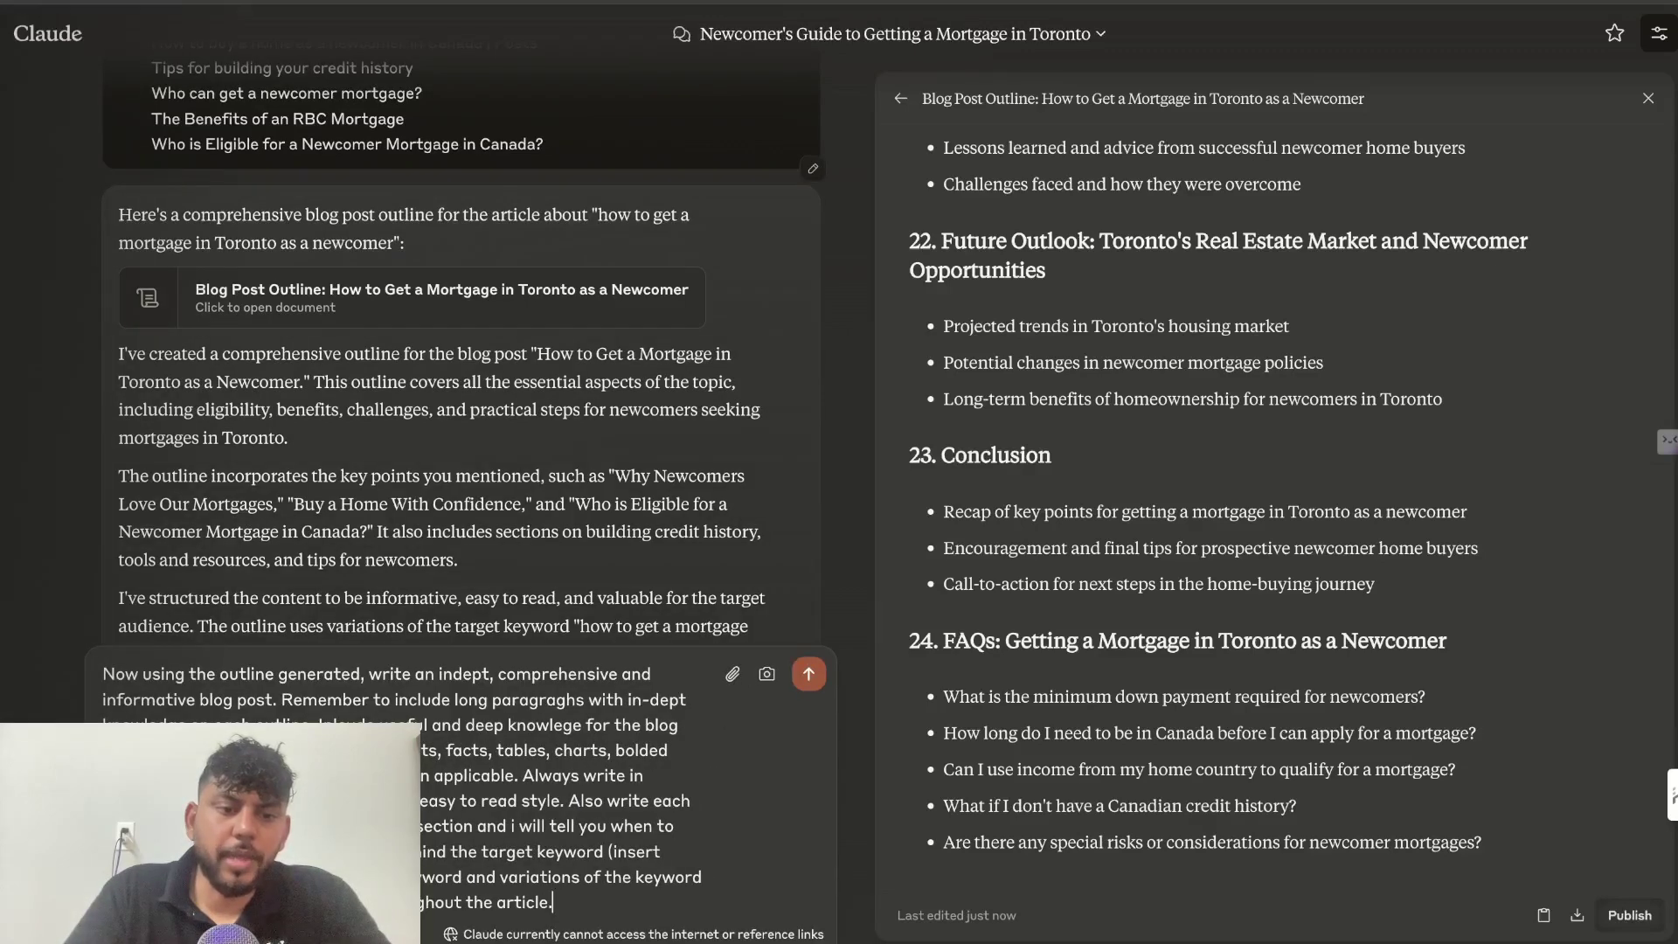
{"action": "left_click_drag", "start_coordinate": [421, 800], "coordinate": [681, 826]}
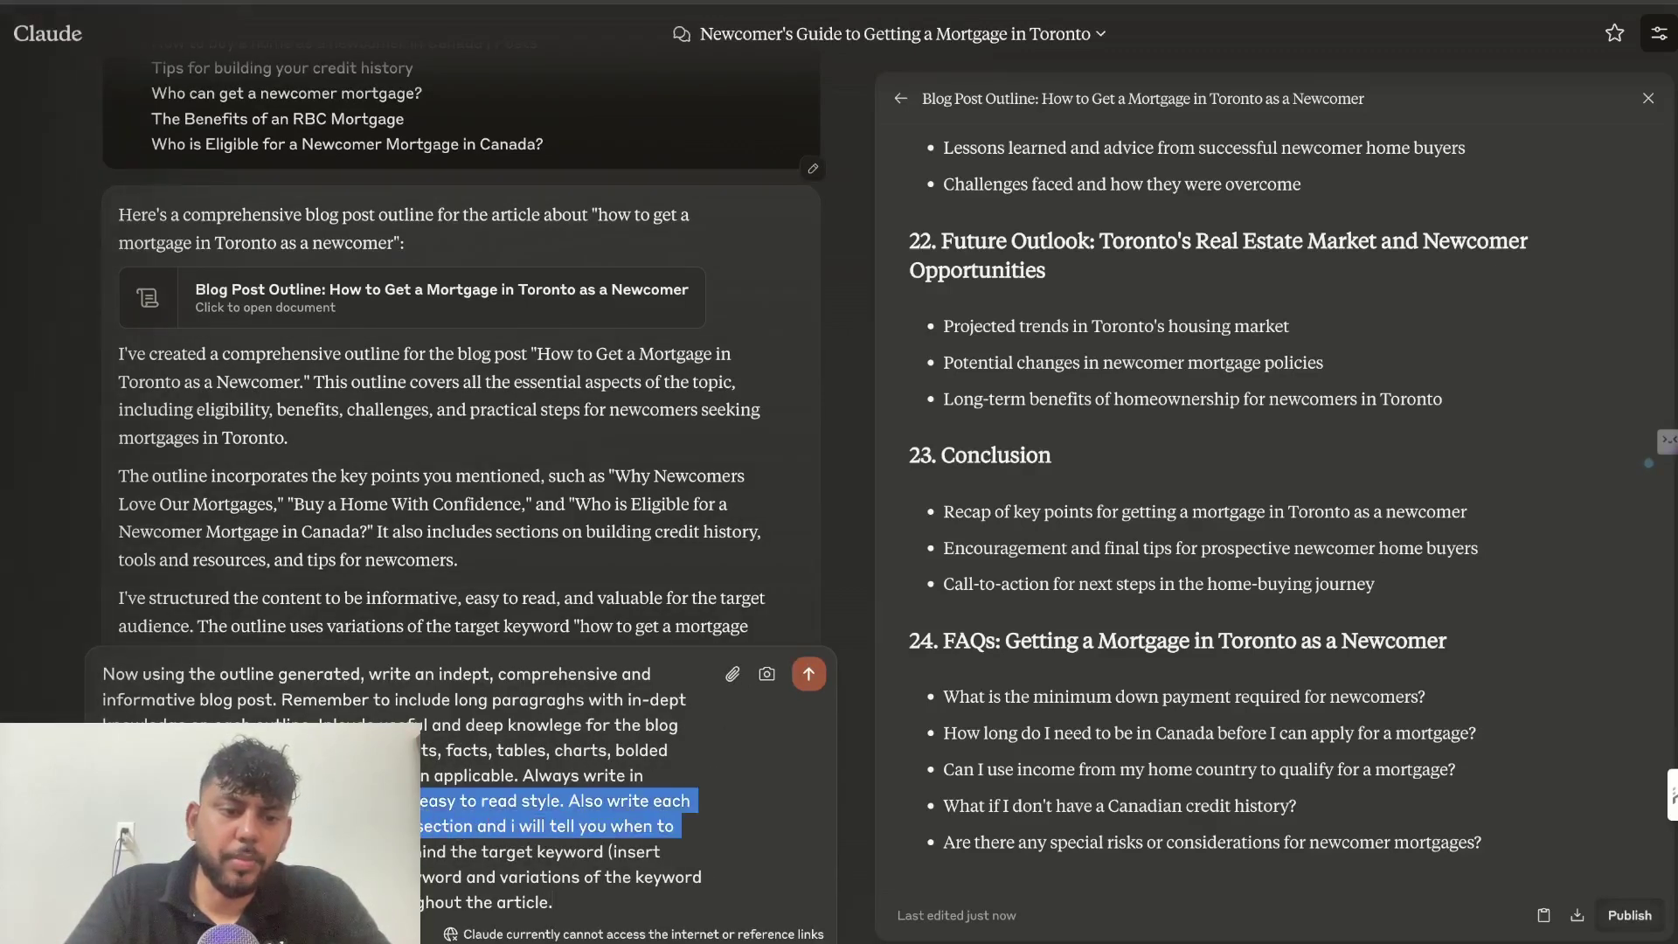
{"action": "key", "text": "BackSpace"}
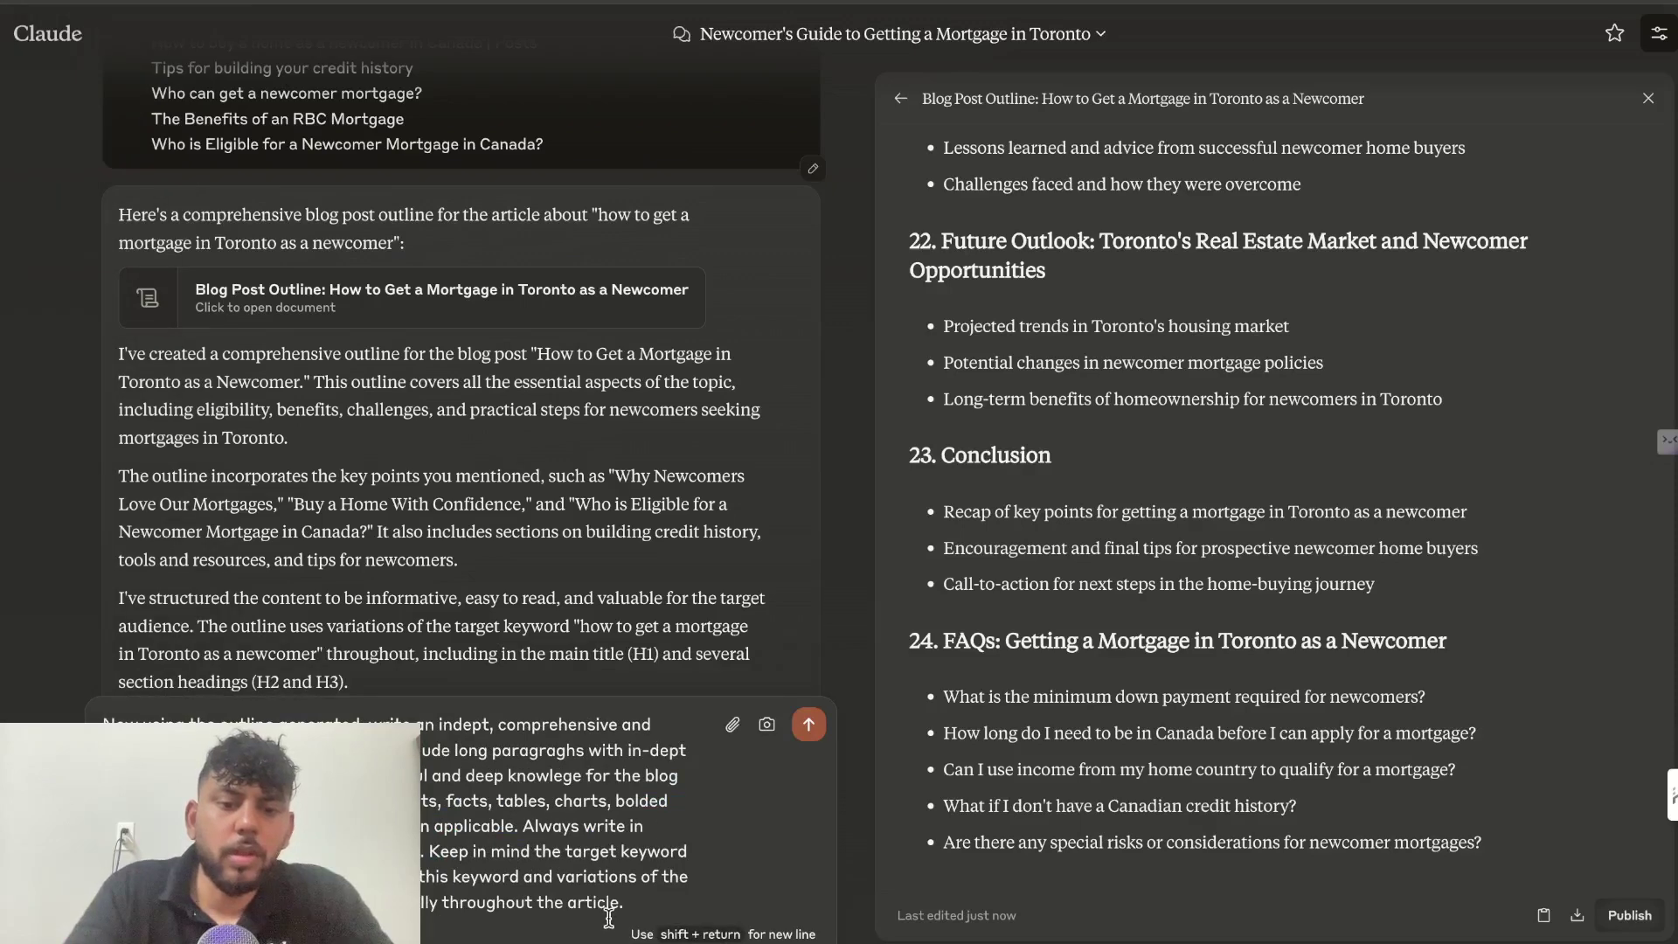
{"action": "scroll", "coordinate": [1125, 603], "scroll_direction": "up", "scroll_amount": 5}
{"action": "left_click", "coordinate": [654, 903]}
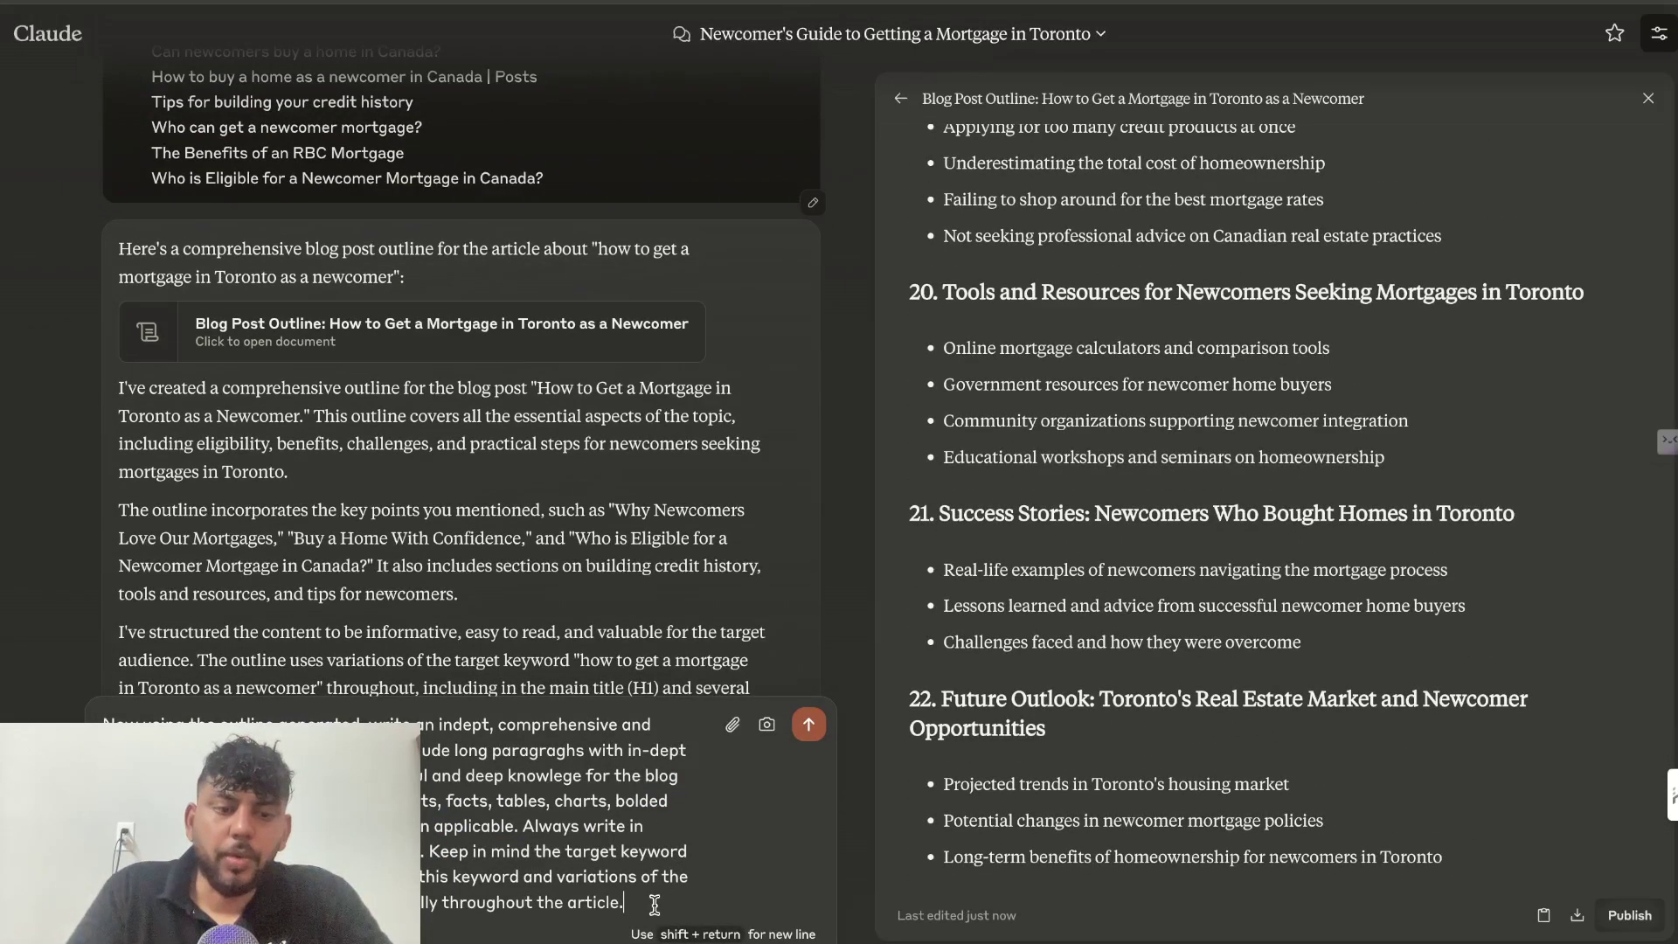
{"action": "key", "text": "Return"}
Copy the finished Markdown blog post from Claude's artifact panel.
{"action": "scroll", "coordinate": [1411, 494], "scroll_direction": "down", "scroll_amount": 5}
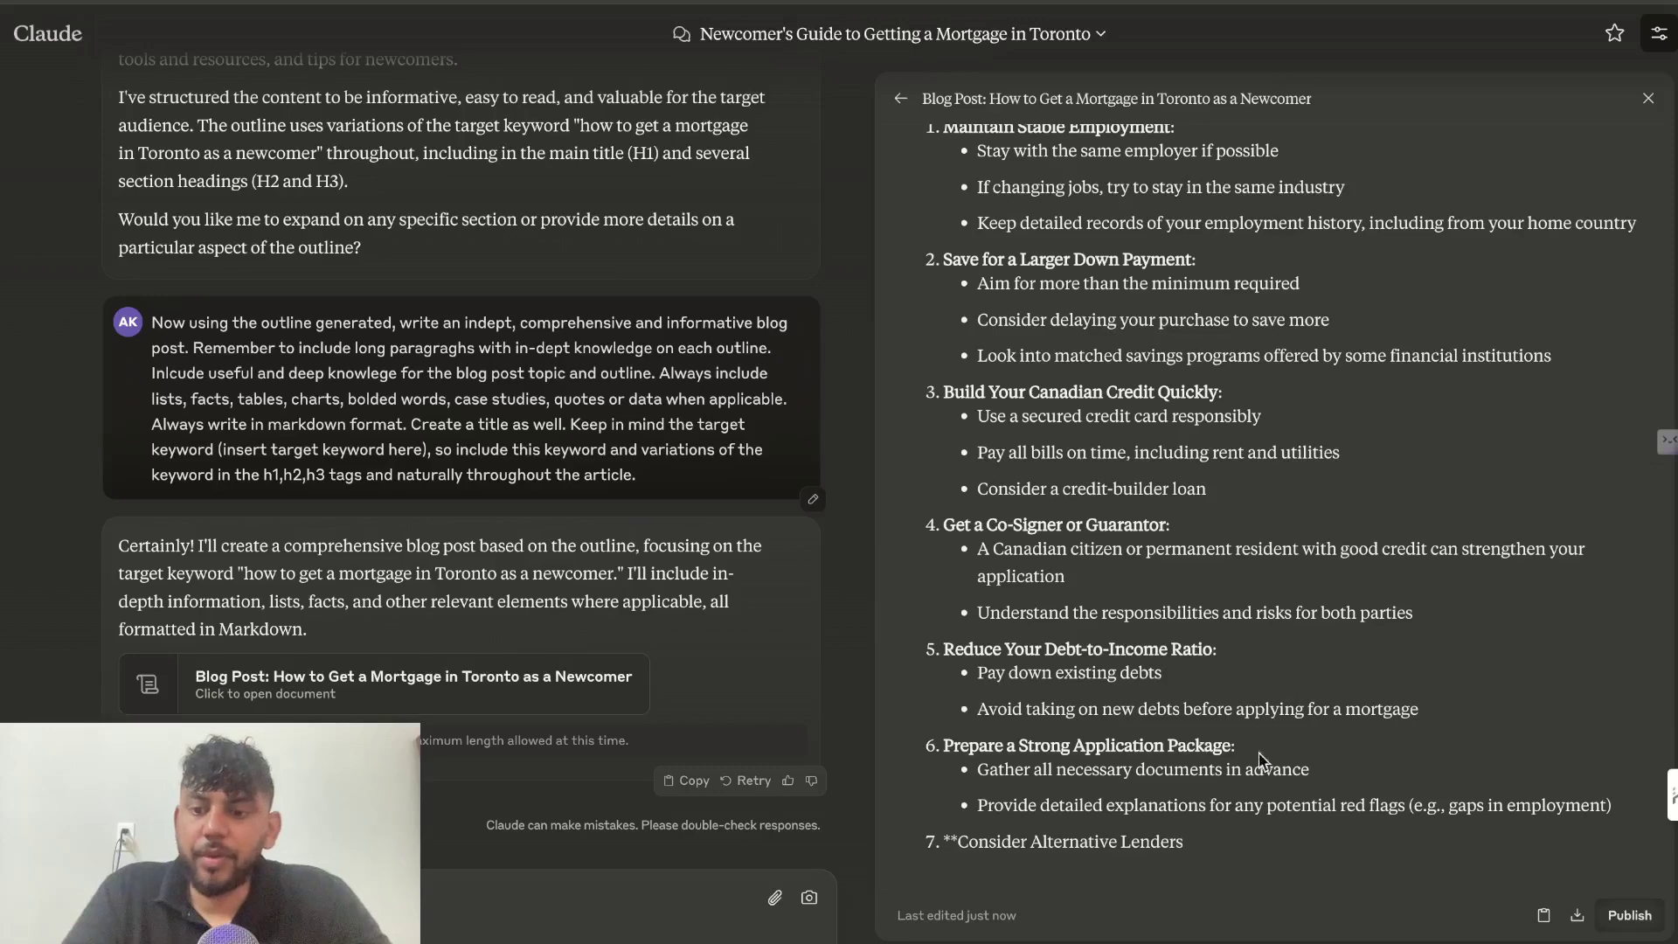
{"action": "left_click", "coordinate": [1544, 915]}
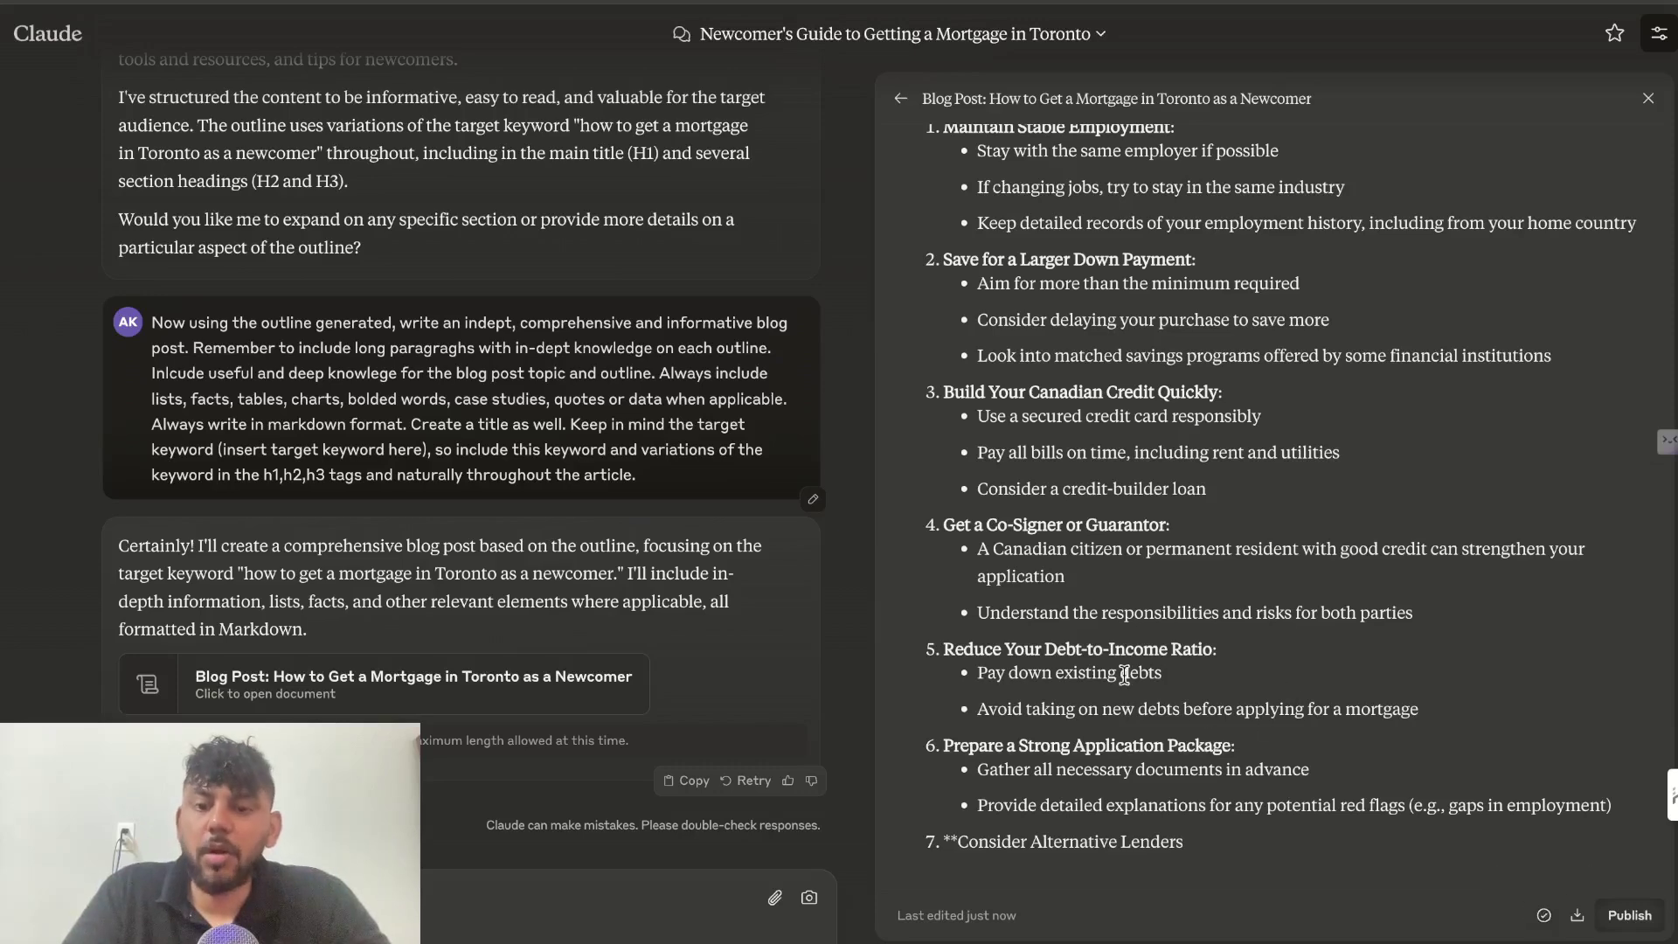
{"action": "scroll", "coordinate": [1125, 674], "scroll_direction": "up", "scroll_amount": 4}
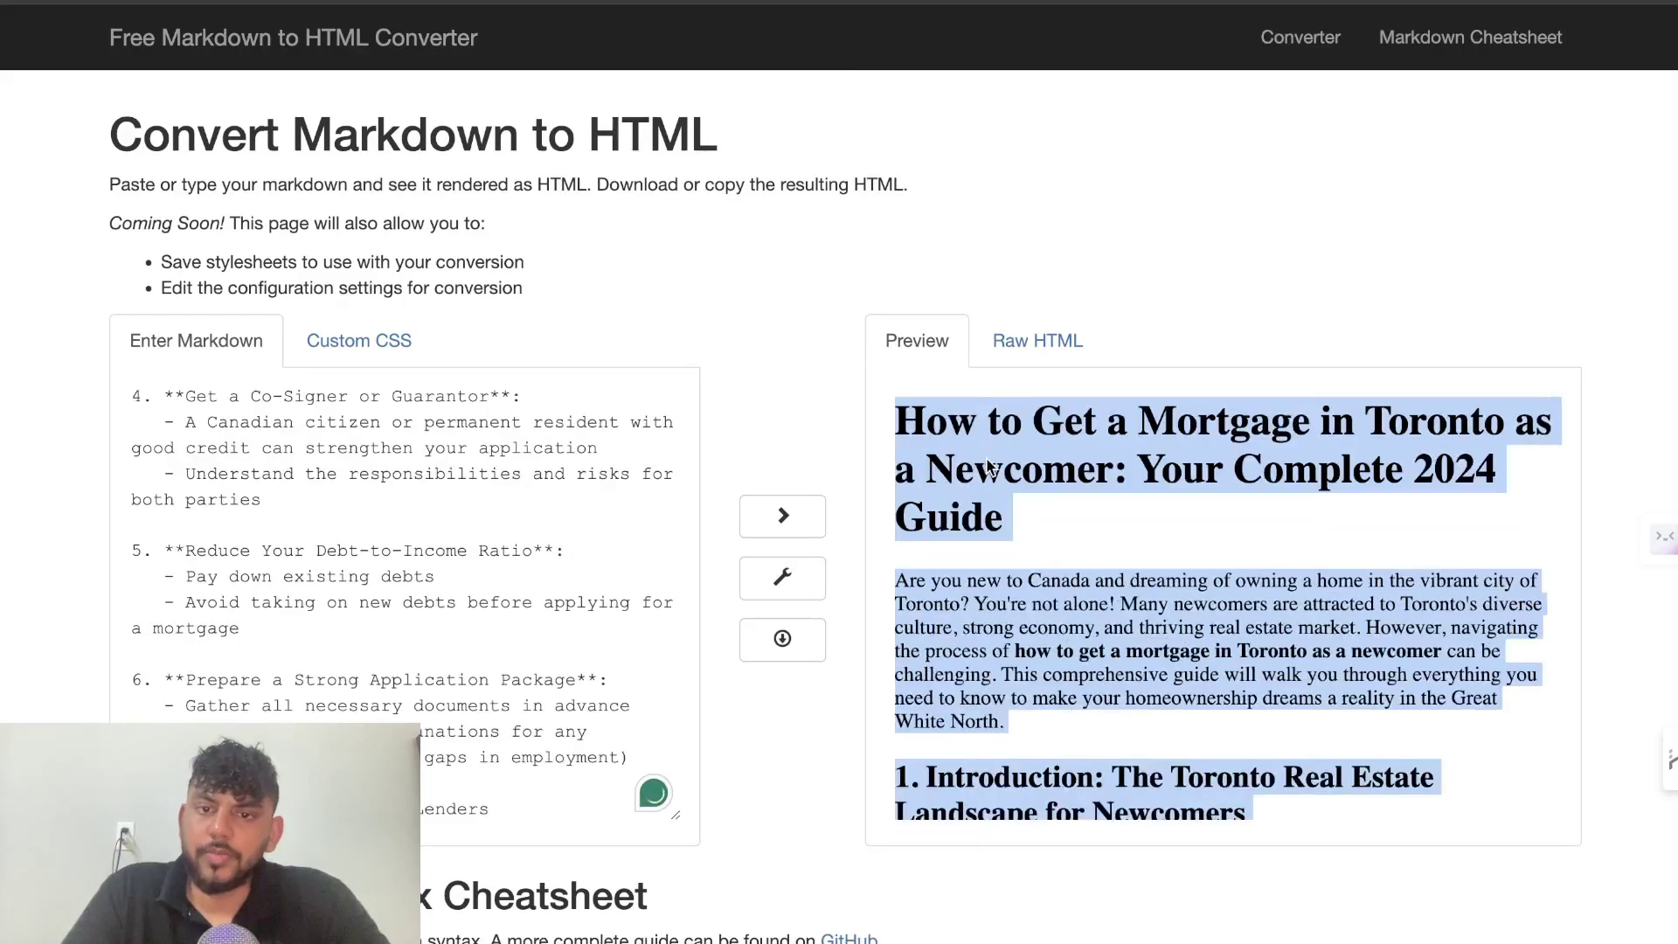
Confirm the rendered article counts 2392 words with Word Counter Plus, then copy it.
{"action": "right_click", "coordinate": [975, 447]}
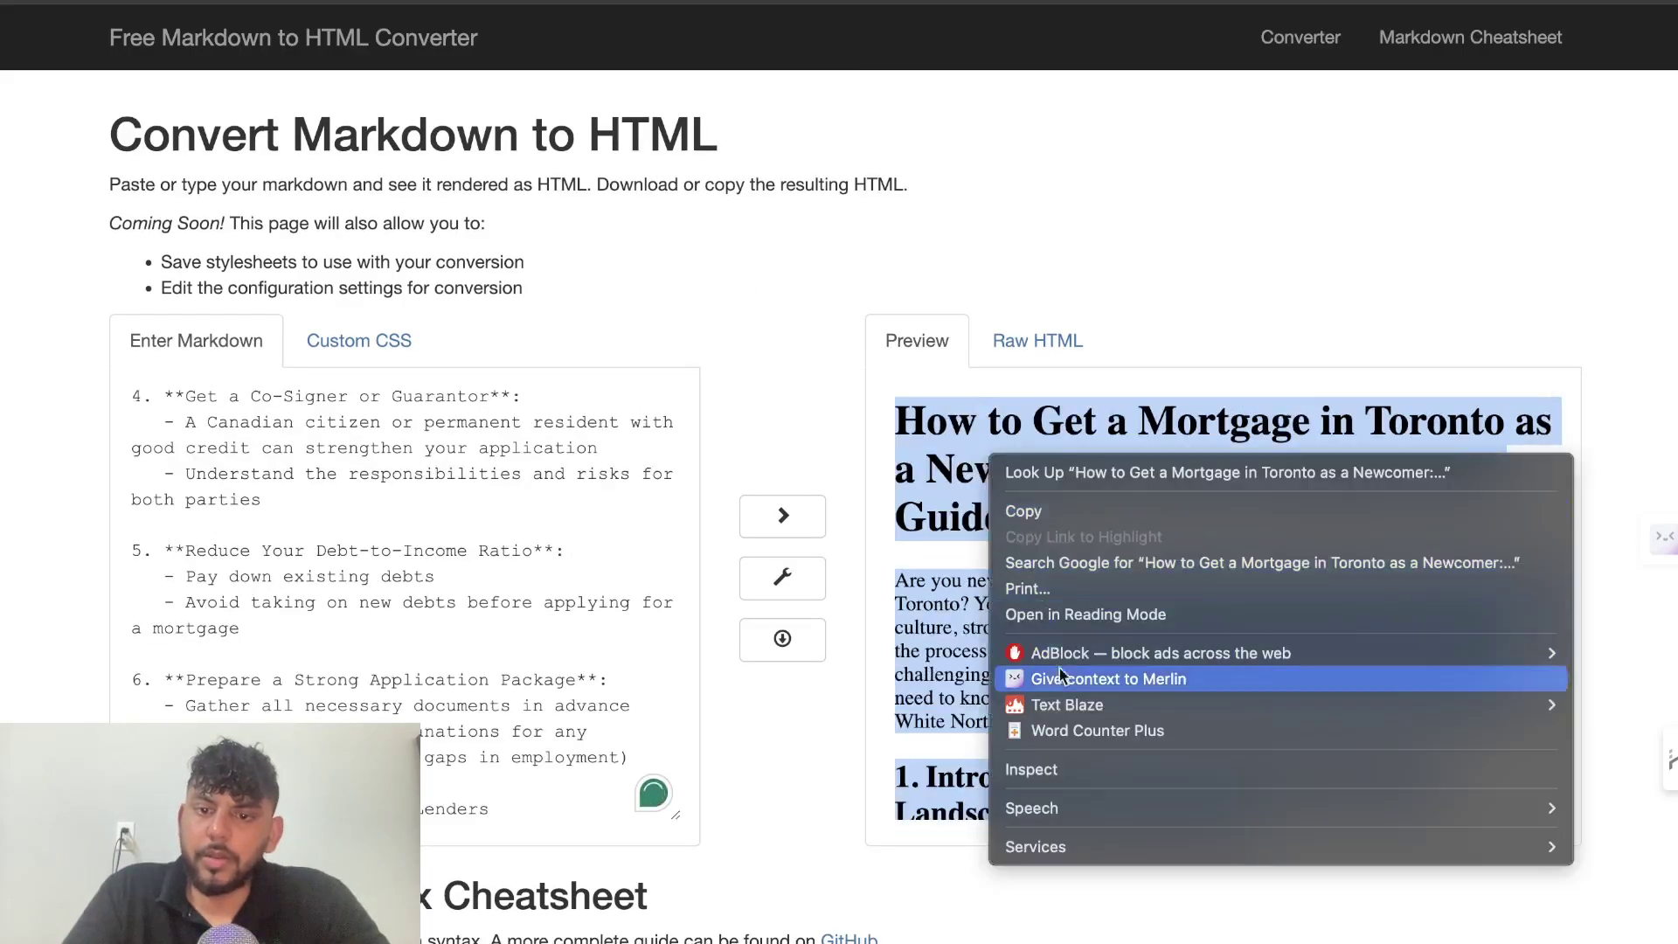
{"action": "left_click", "coordinate": [1064, 725]}
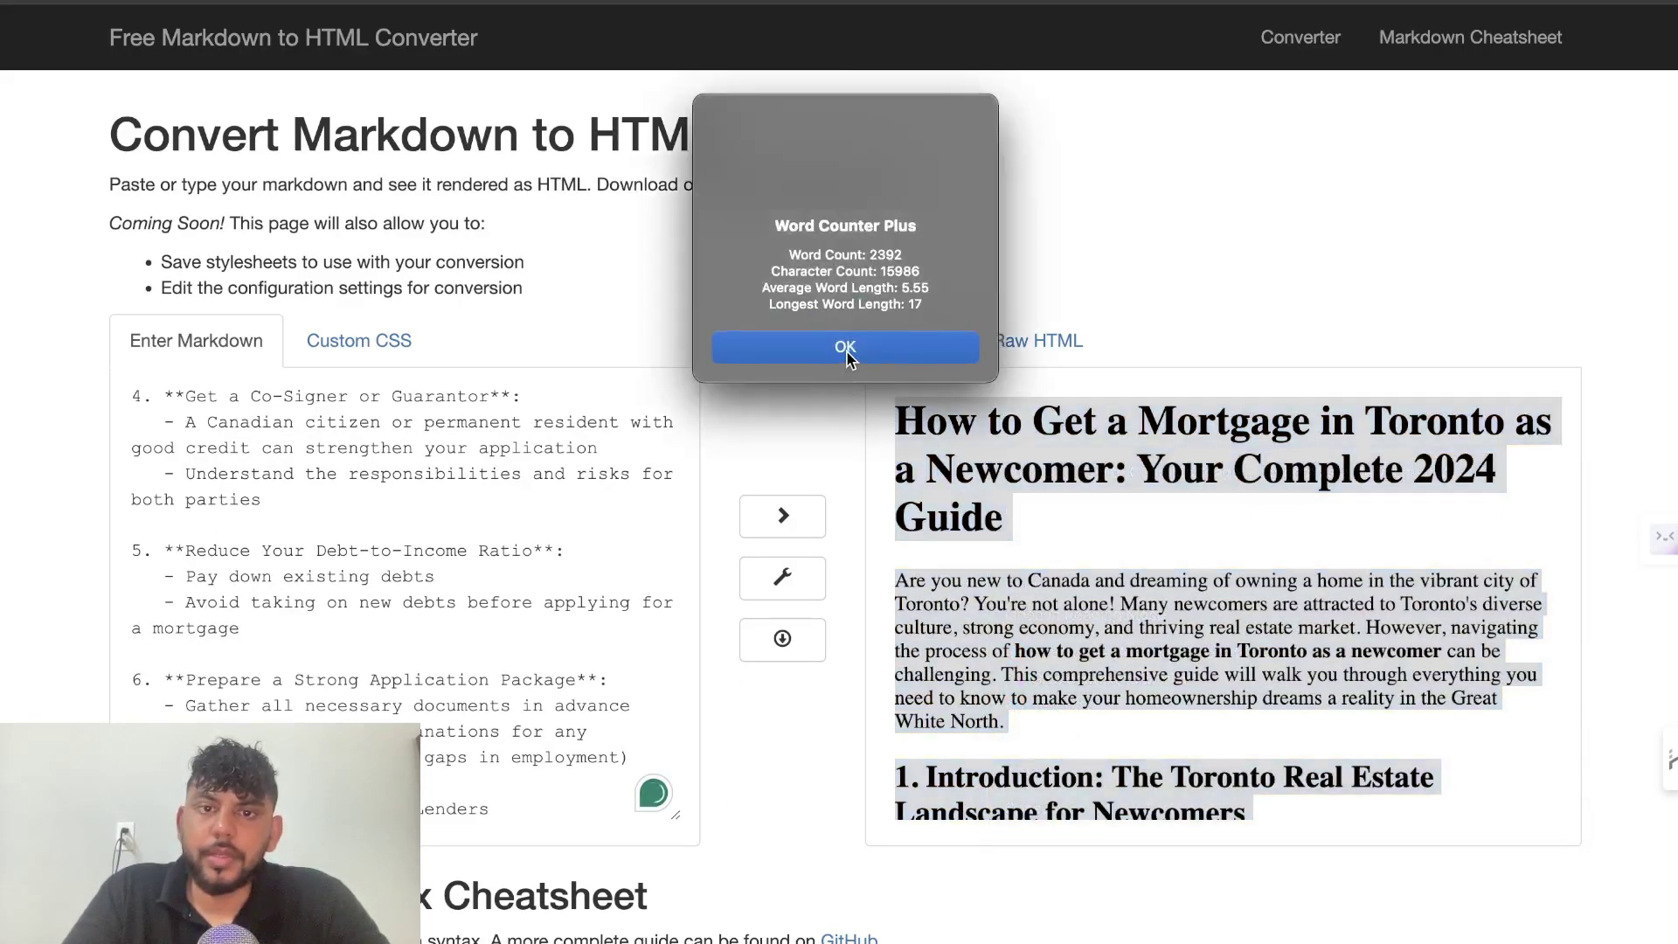
{"action": "left_click", "coordinate": [843, 346]}
{"action": "right_click", "coordinate": [982, 467]}
{"action": "left_click", "coordinate": [970, 367]}
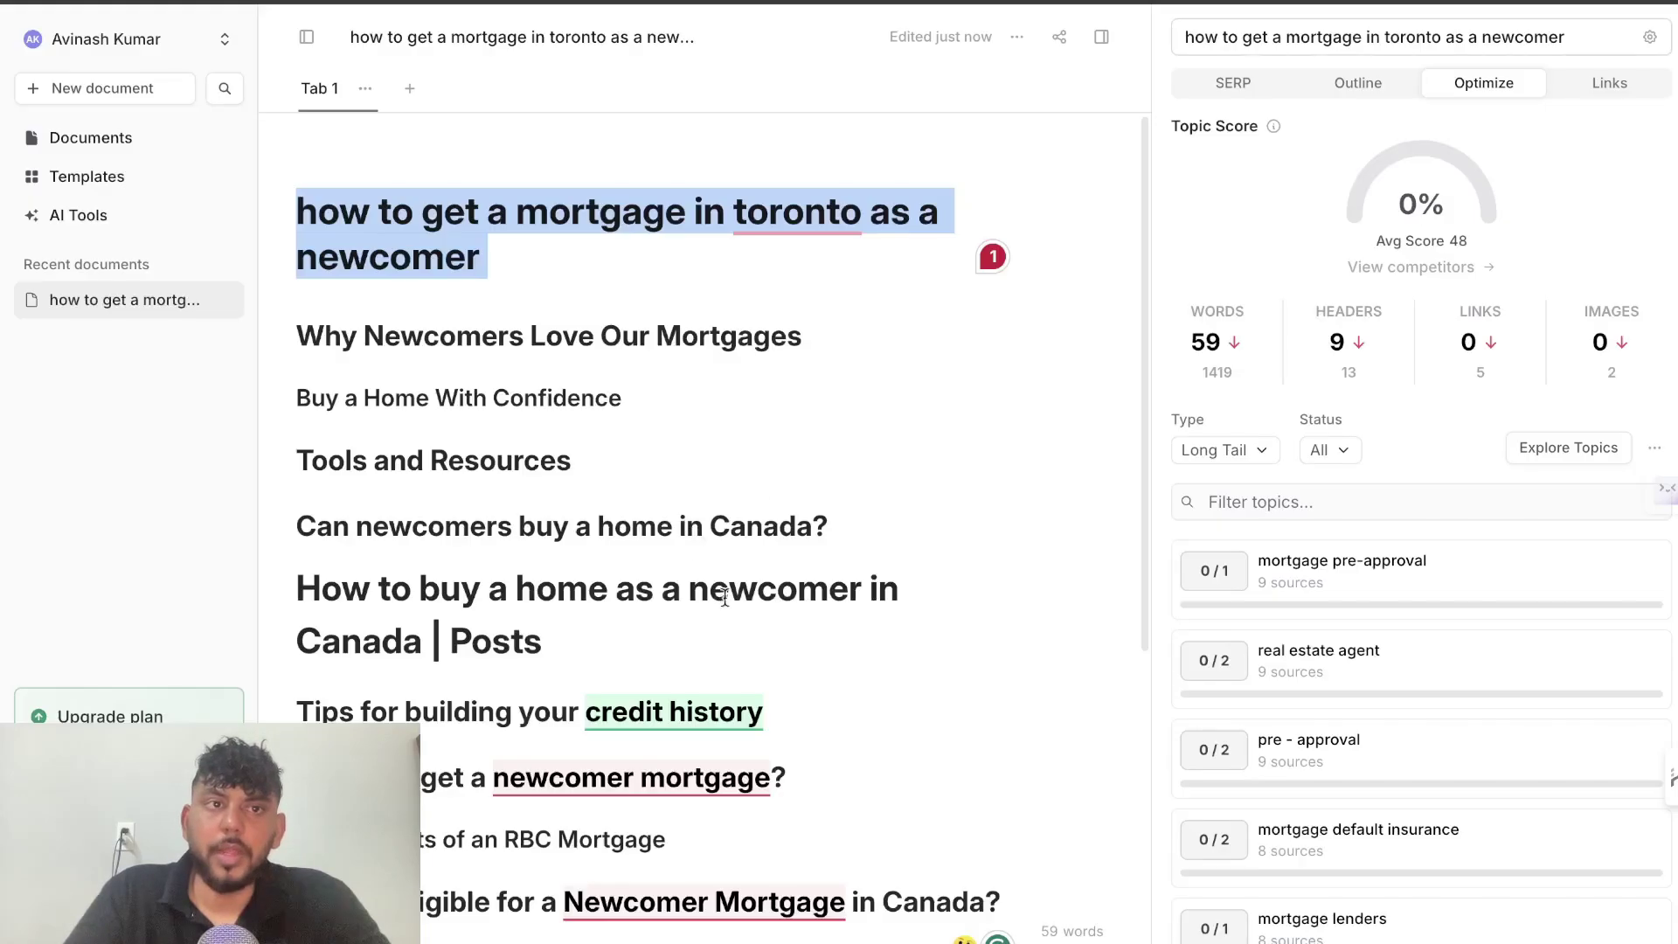
Replace the old placeholder headings with the pasted 2446-word mortgage article.
{"action": "scroll", "coordinate": [868, 709], "scroll_direction": "down", "scroll_amount": 5}
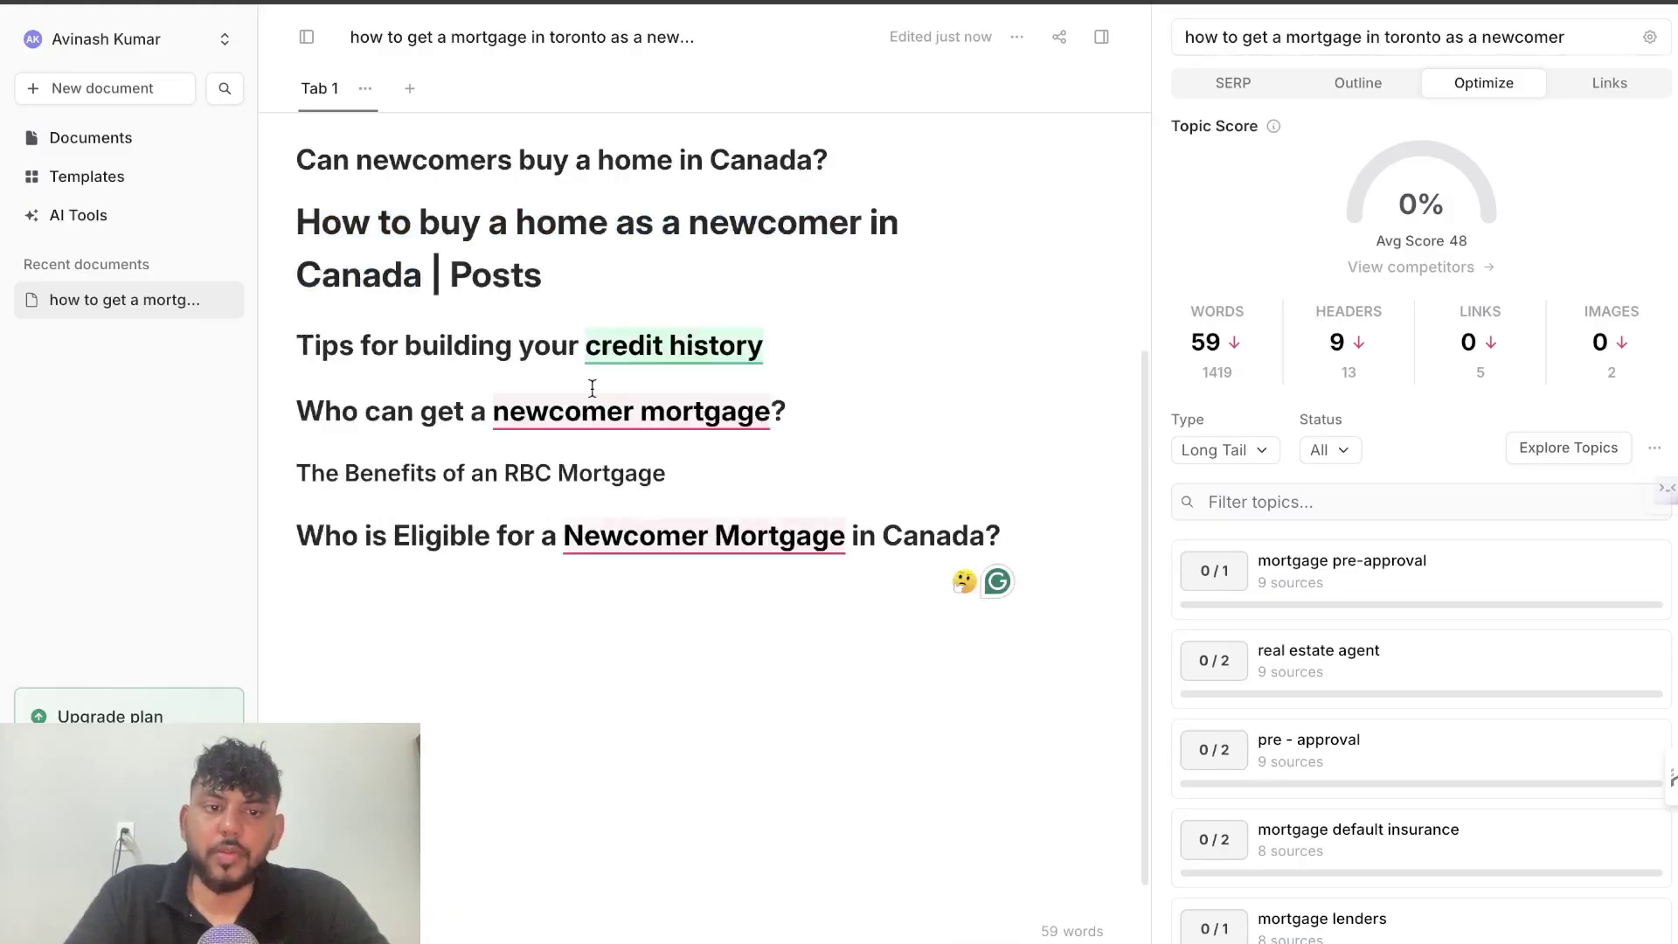
{"action": "left_click_drag", "start_coordinate": [1019, 543], "coordinate": [296, 330]}
{"action": "key", "text": "Delete"}
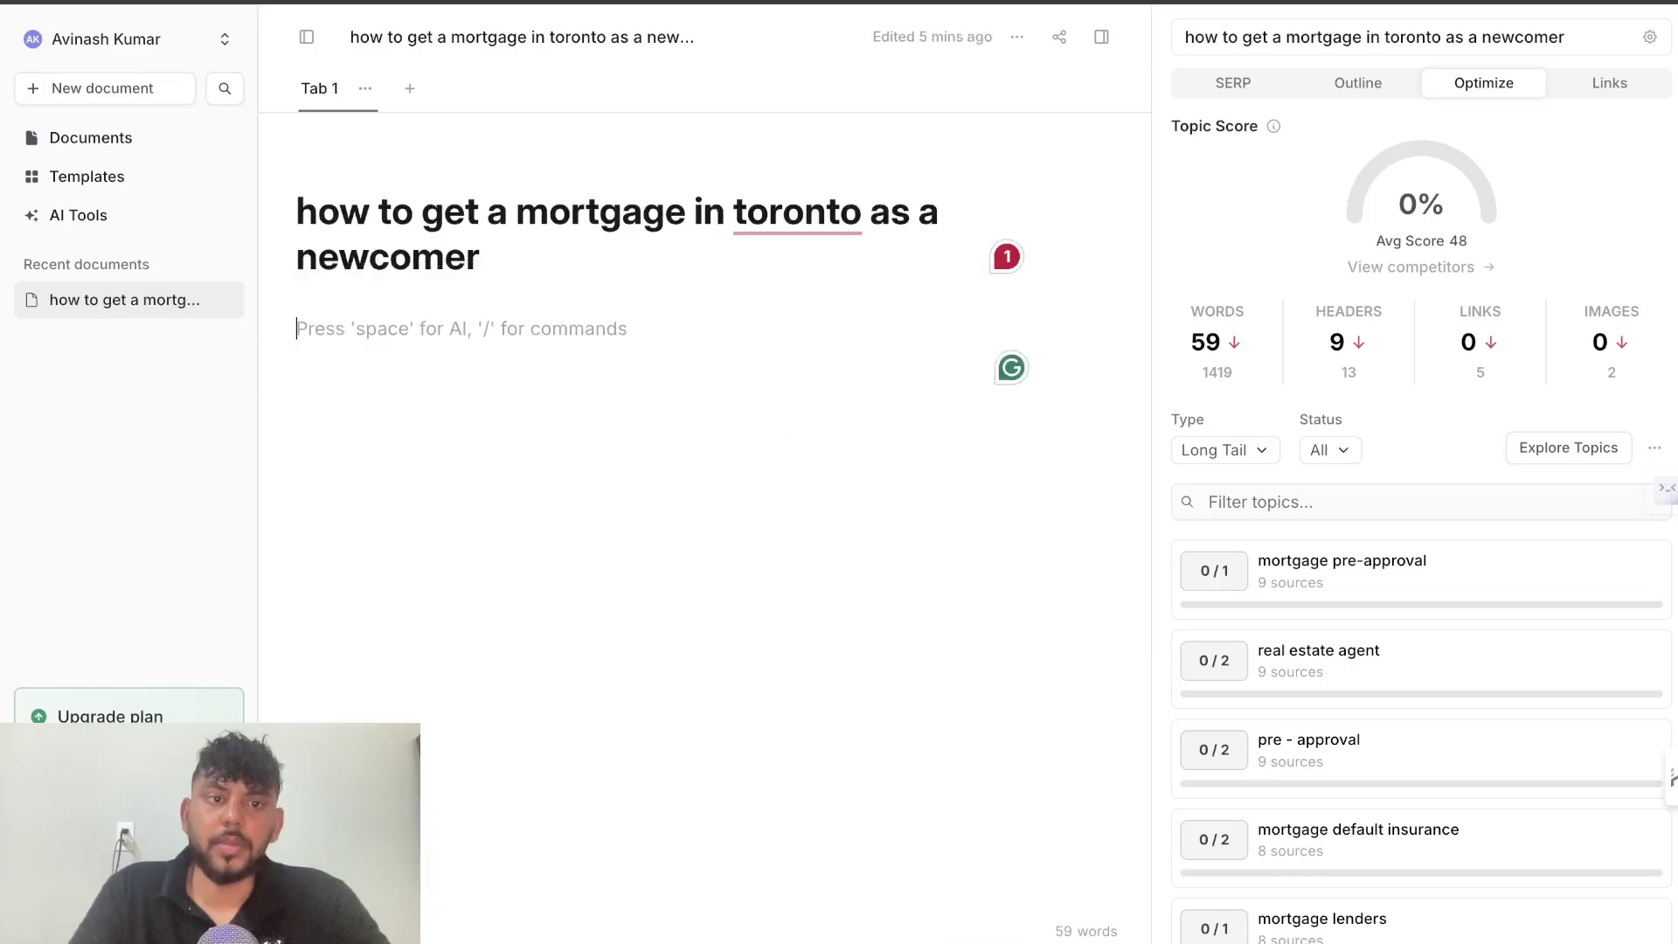
{"action": "key", "text": "ctrl+v"}
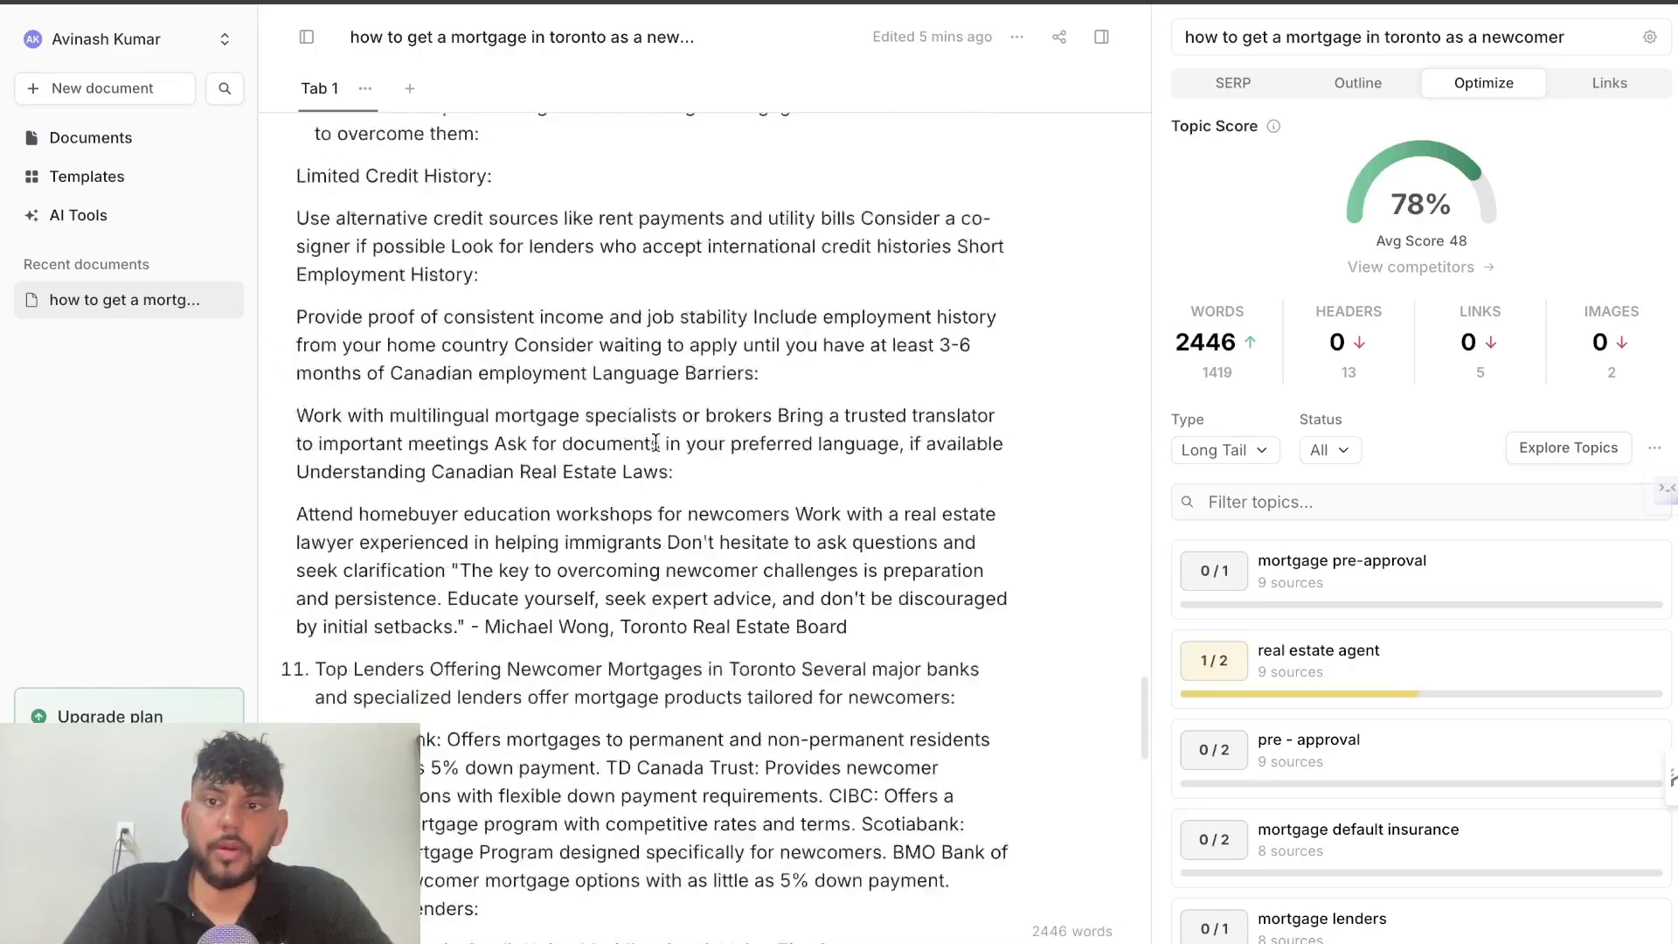
{"action": "scroll", "coordinate": [656, 443], "scroll_direction": "up", "scroll_amount": 20}
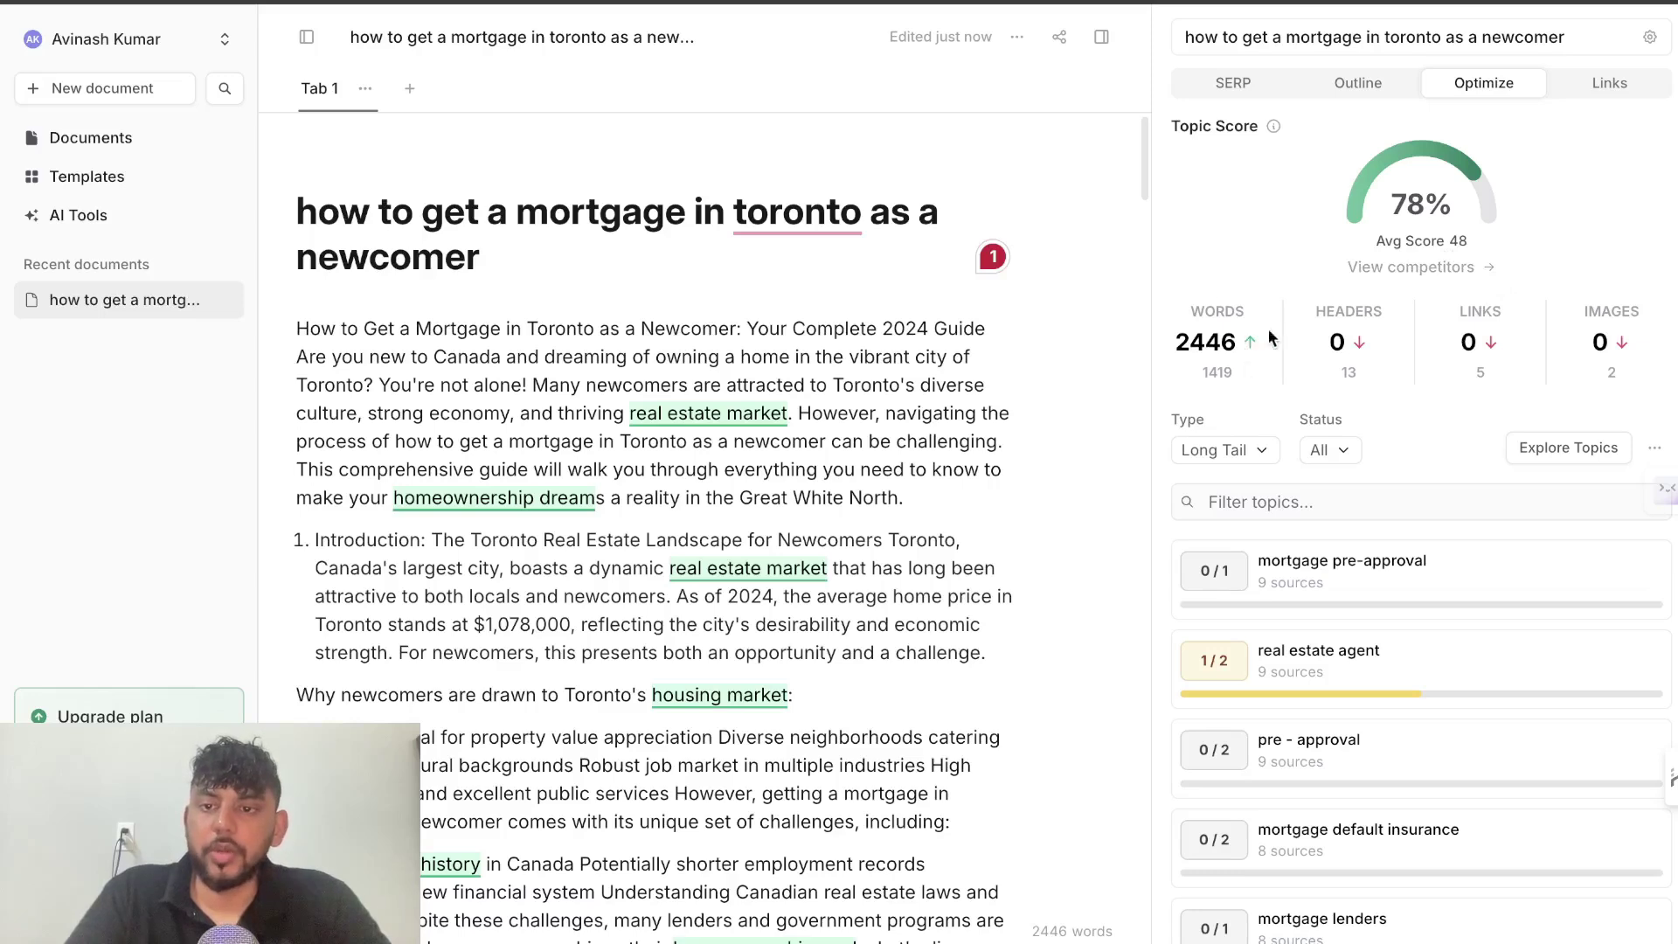
Scroll down the article and select the line 'Why newcomers are drawn to Toronto's housing market'.
{"action": "scroll", "coordinate": [1334, 426], "scroll_direction": "down", "scroll_amount": 1}
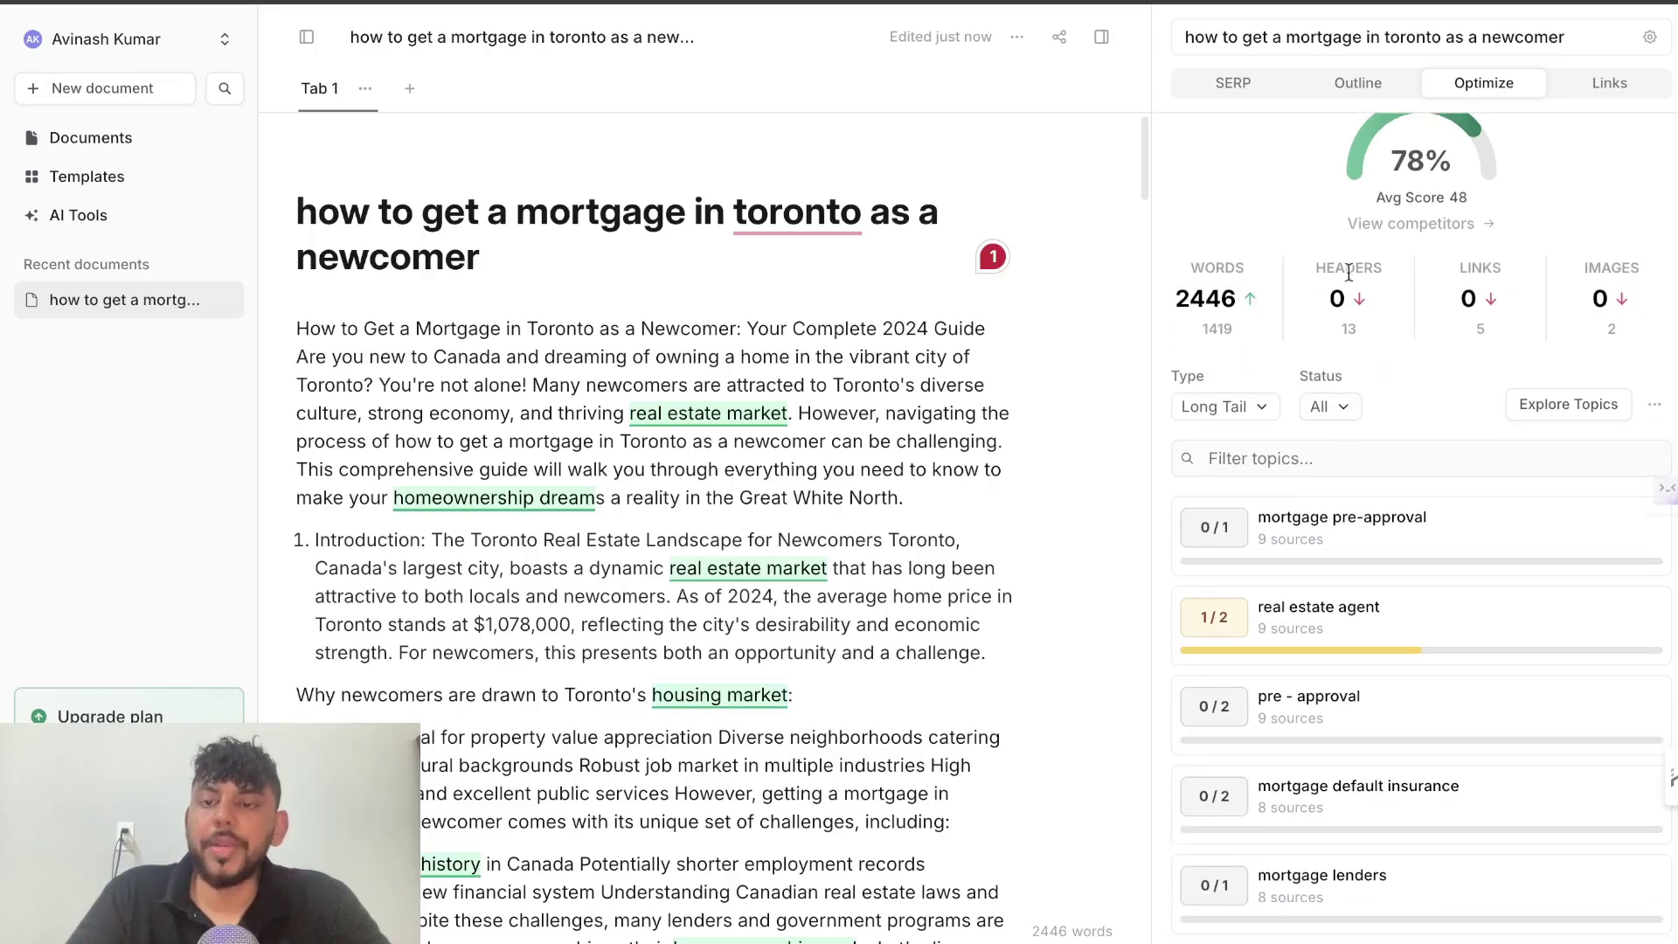
{"action": "scroll", "coordinate": [1357, 311], "scroll_direction": "down", "scroll_amount": 1}
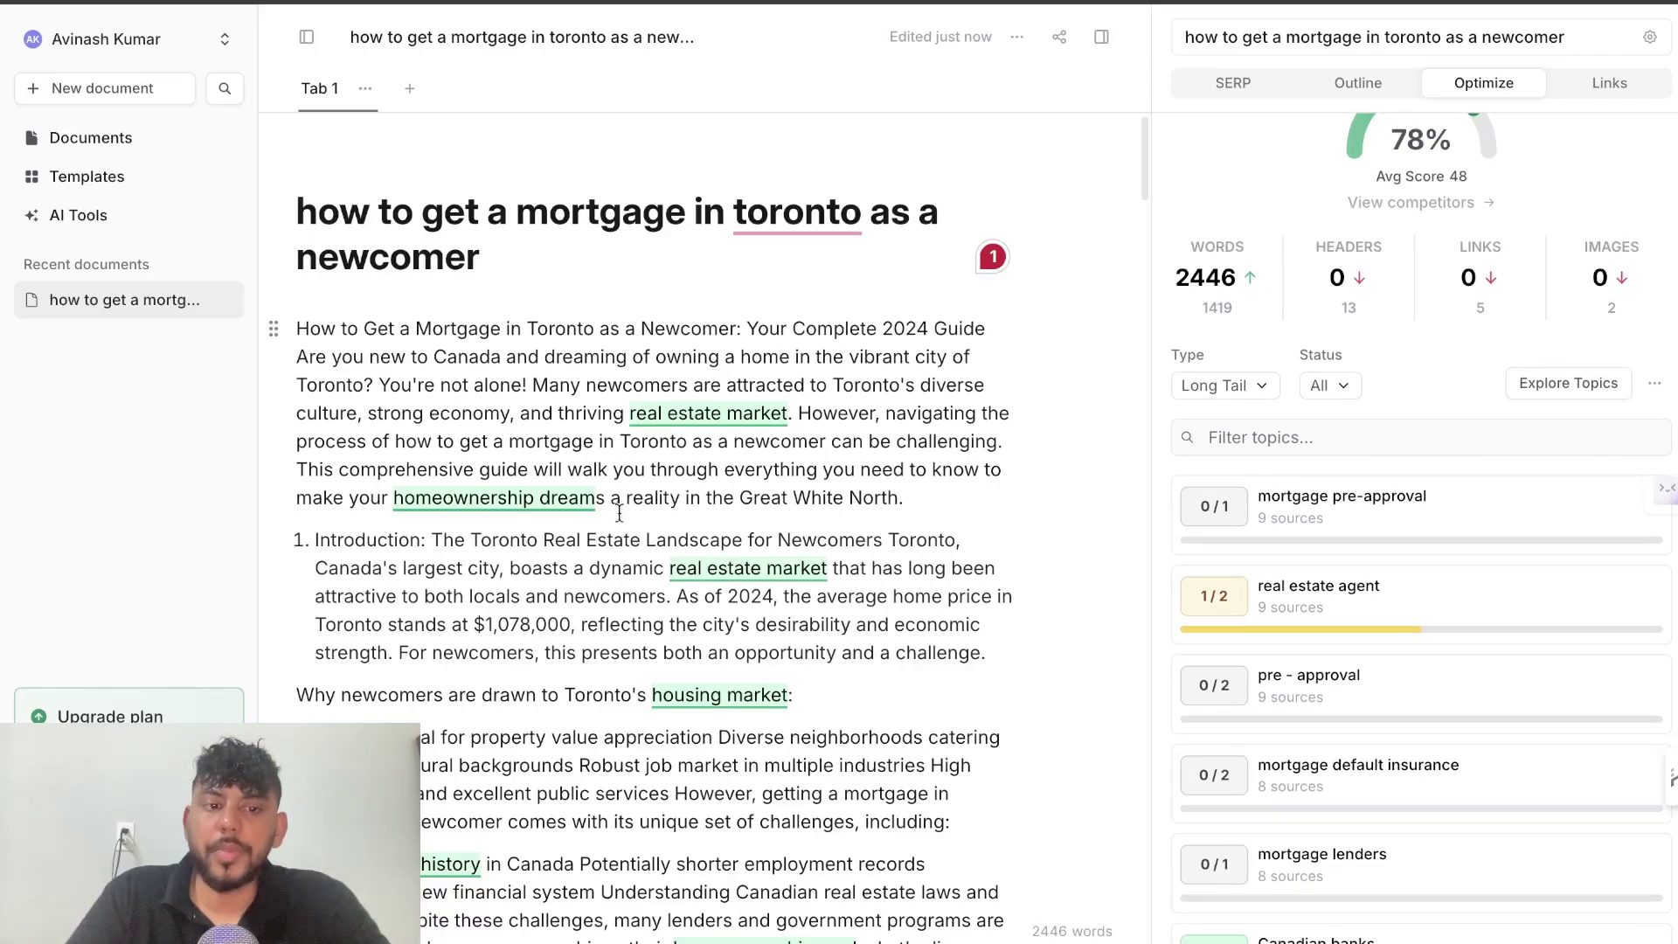
{"action": "scroll", "coordinate": [603, 542], "scroll_direction": "down", "scroll_amount": 1}
{"action": "triple_click", "coordinate": [535, 648]}
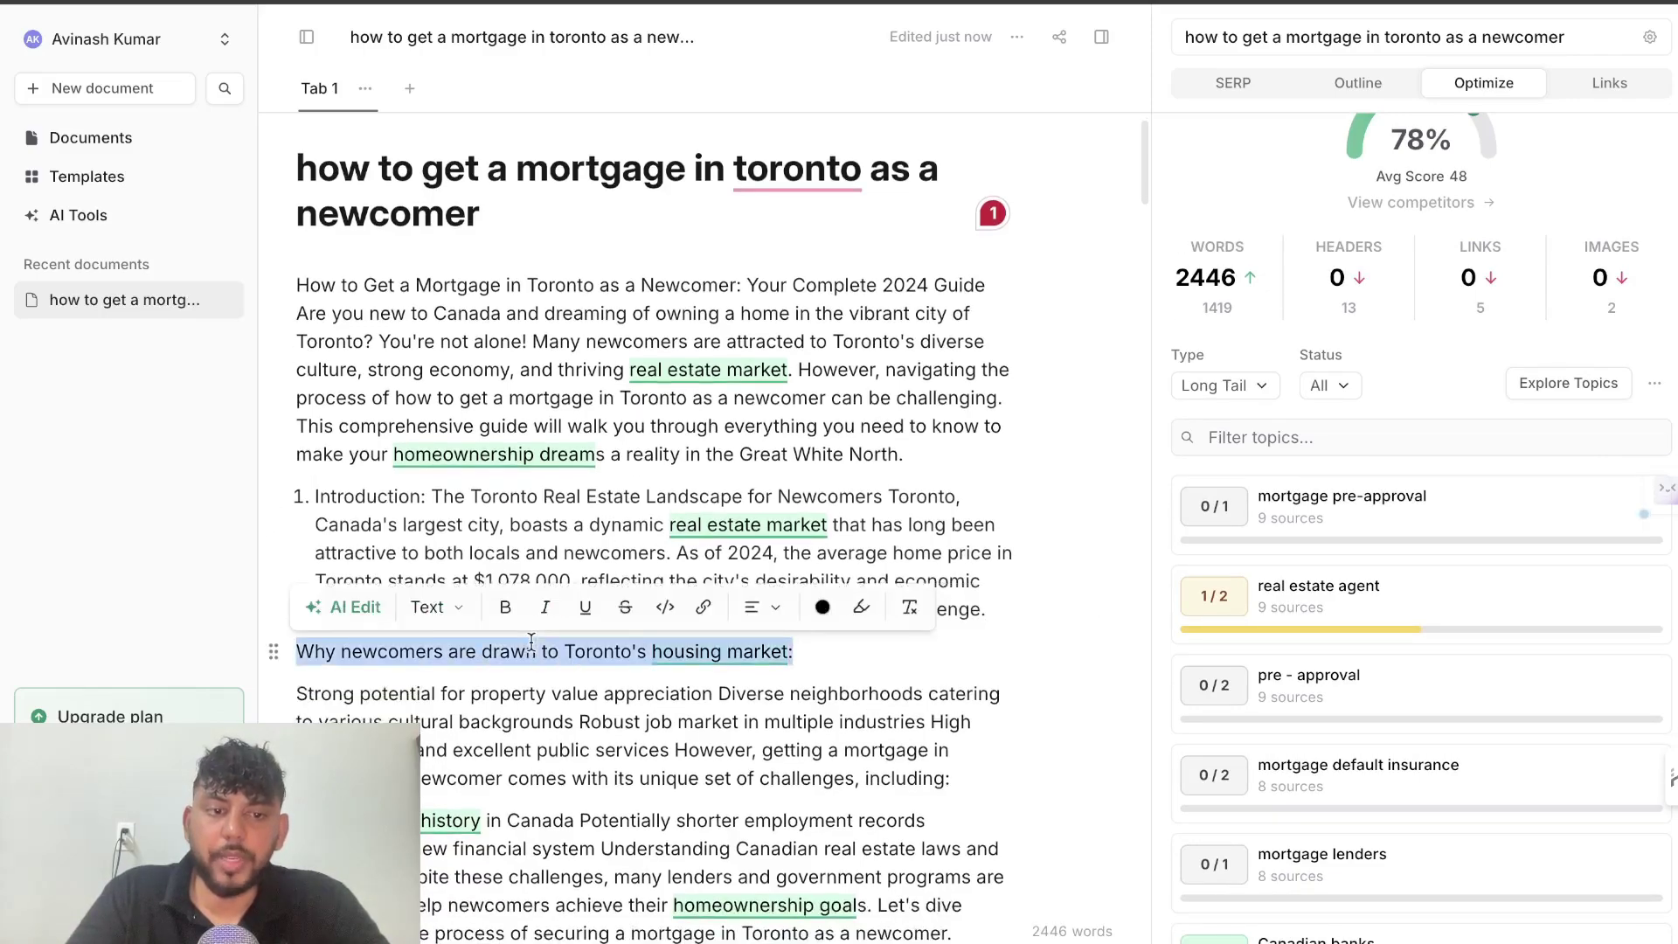
Scroll back up through the 2446-word mortgage article to review it.
{"action": "scroll", "coordinate": [590, 689], "scroll_direction": "down", "scroll_amount": 10}
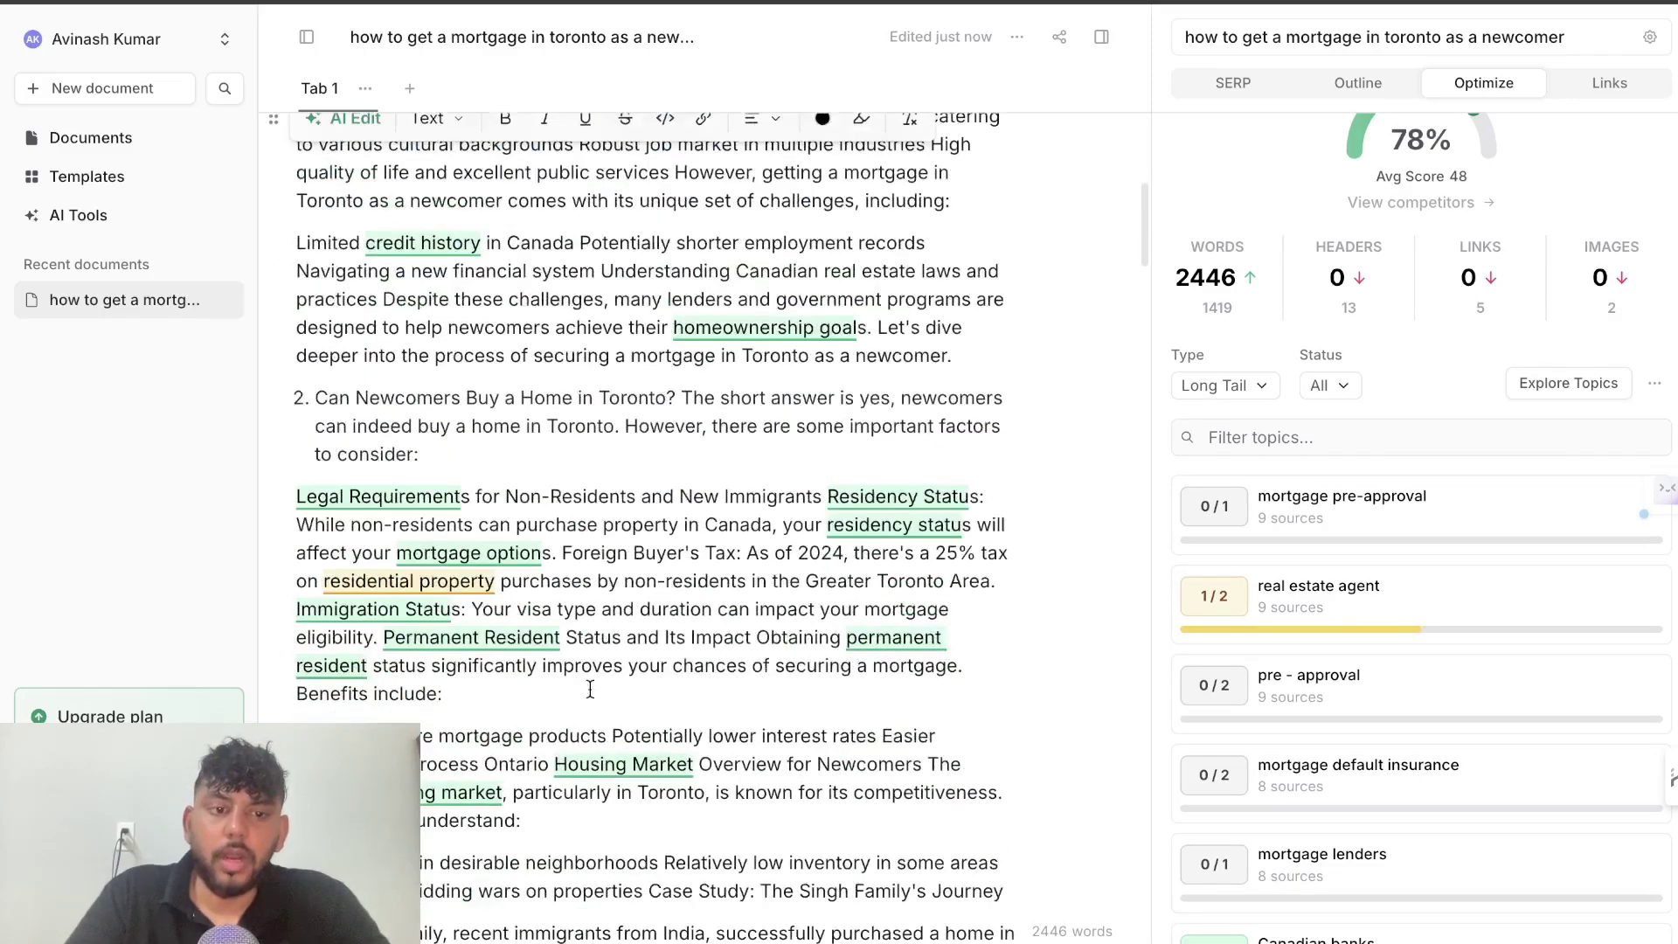
{"action": "scroll", "coordinate": [589, 688], "scroll_direction": "up", "scroll_amount": 4}
{"action": "scroll", "coordinate": [589, 688], "scroll_direction": "up", "scroll_amount": 3}
{"action": "scroll", "coordinate": [1424, 411], "scroll_direction": "up", "scroll_amount": 1}
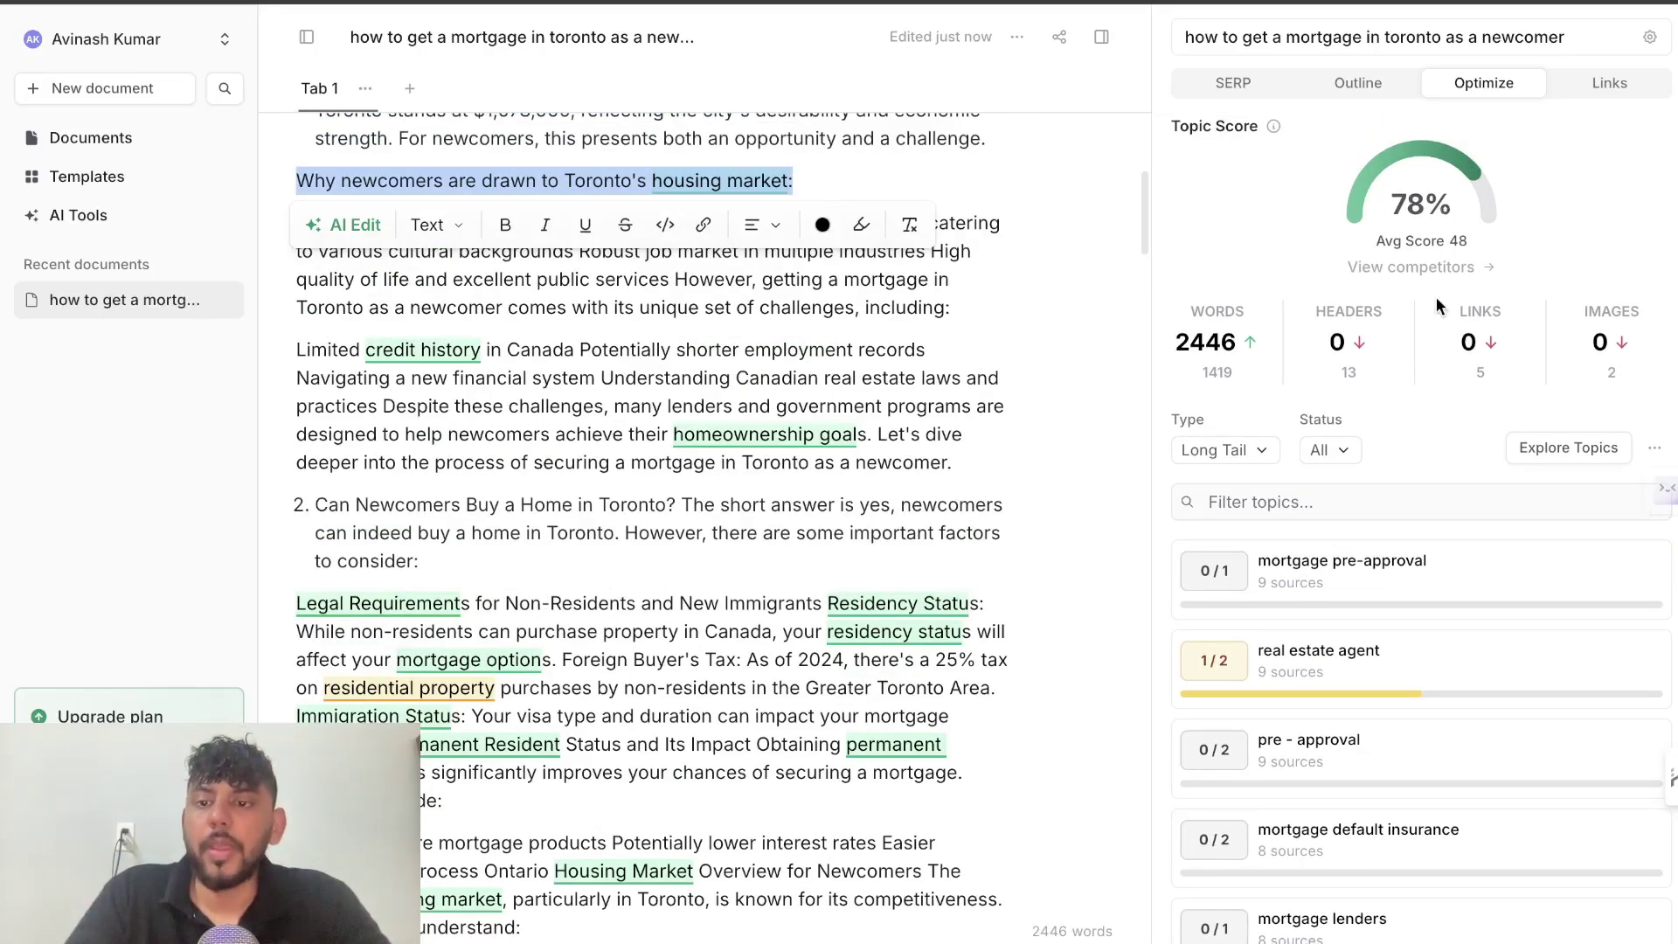
{"action": "scroll", "coordinate": [844, 285], "scroll_direction": "up", "scroll_amount": 6}
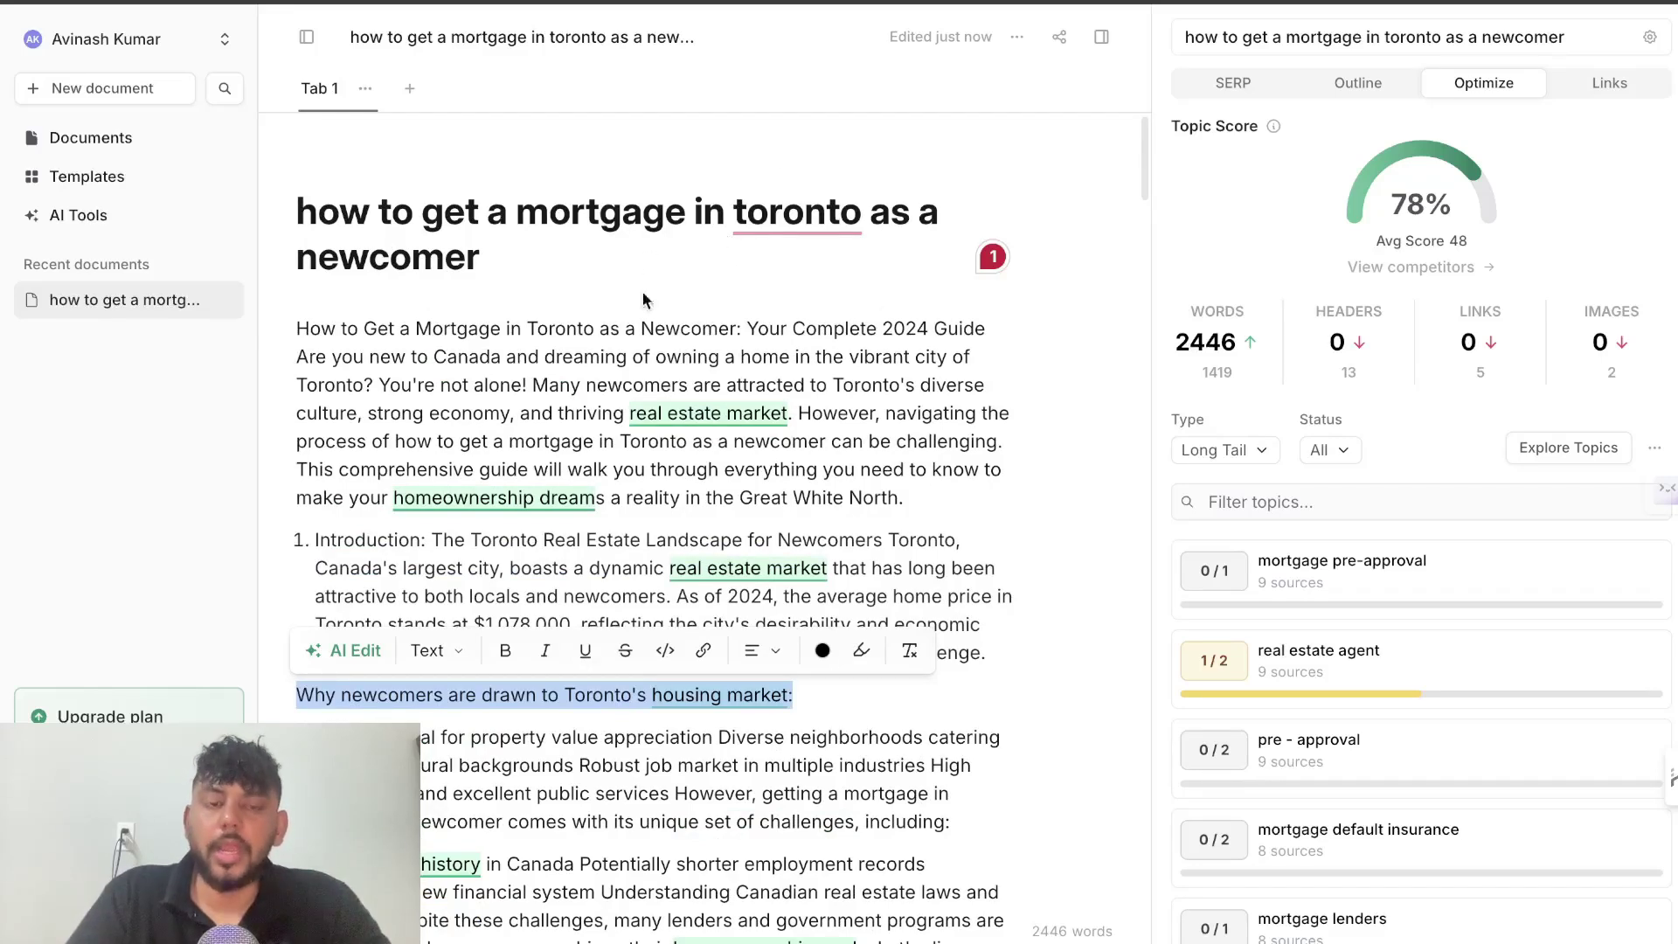
{"action": "left_click", "coordinate": [1609, 82]}
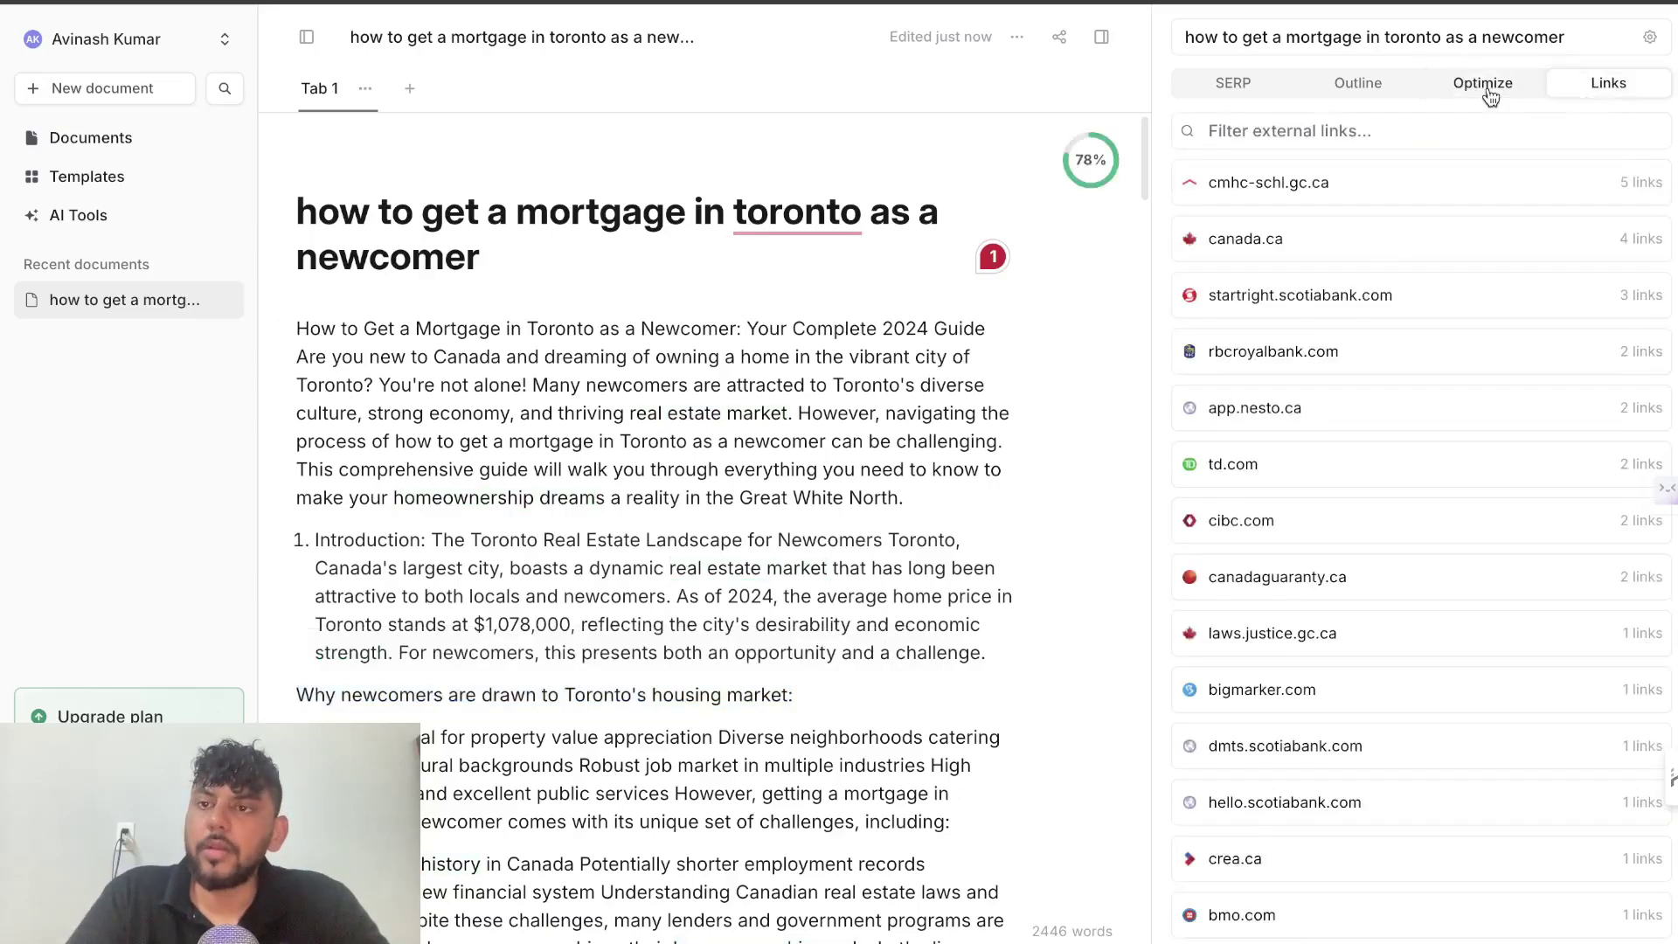
{"action": "left_click", "coordinate": [1486, 83]}
{"action": "left_click", "coordinate": [1586, 80]}
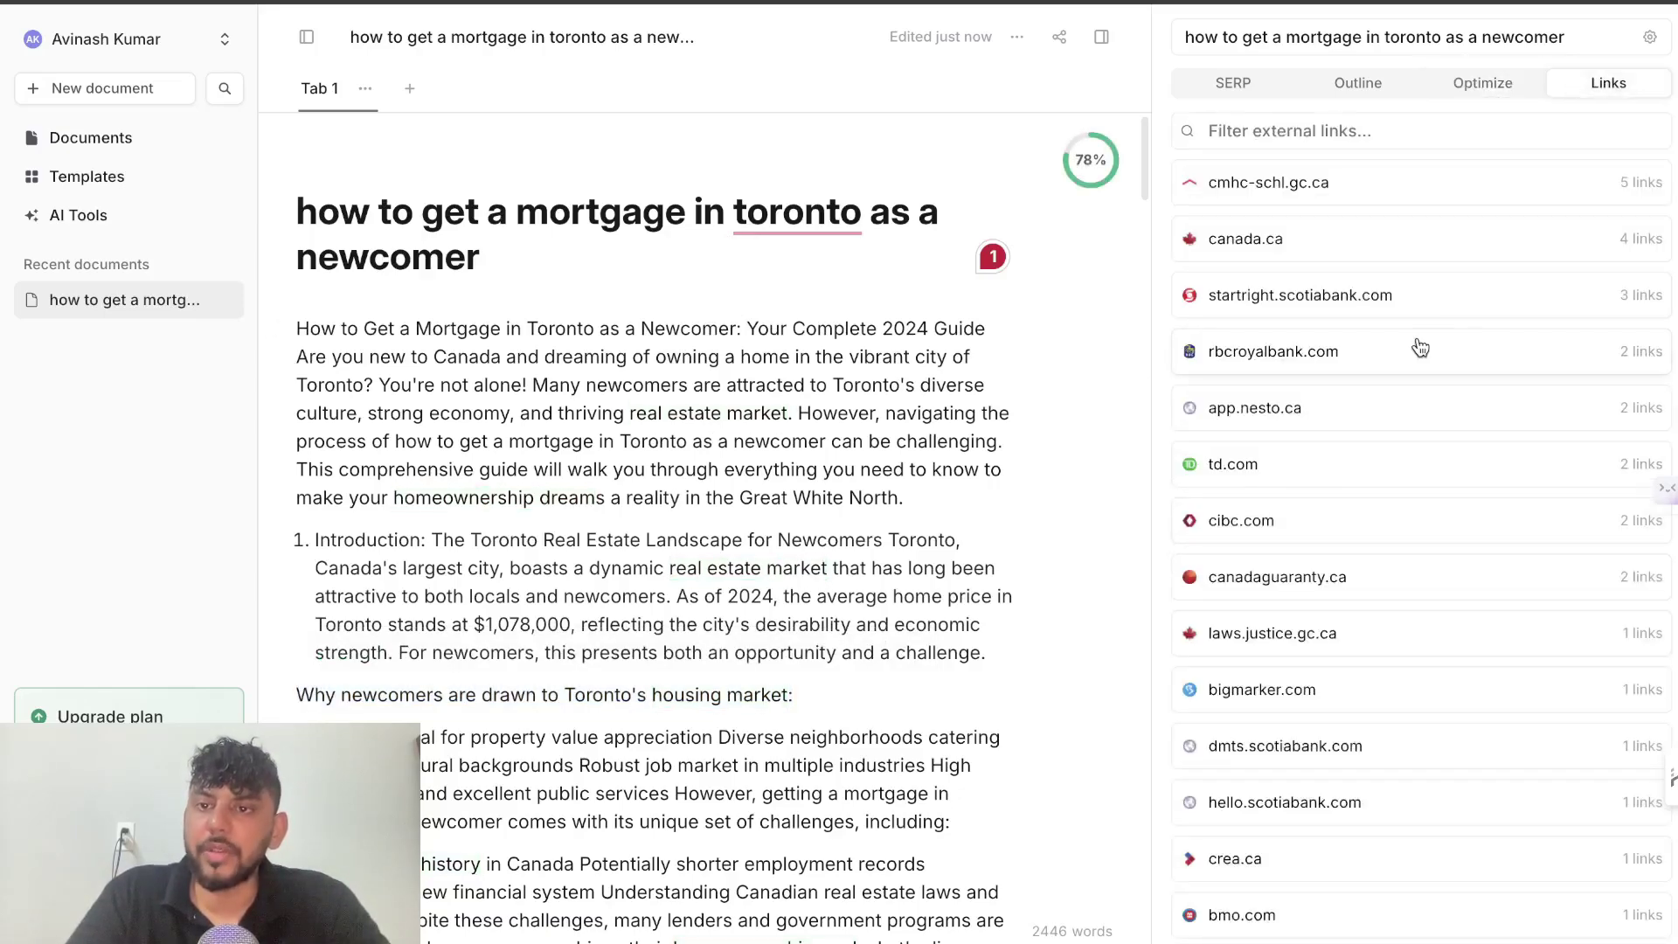
{"action": "left_click", "coordinate": [1403, 192]}
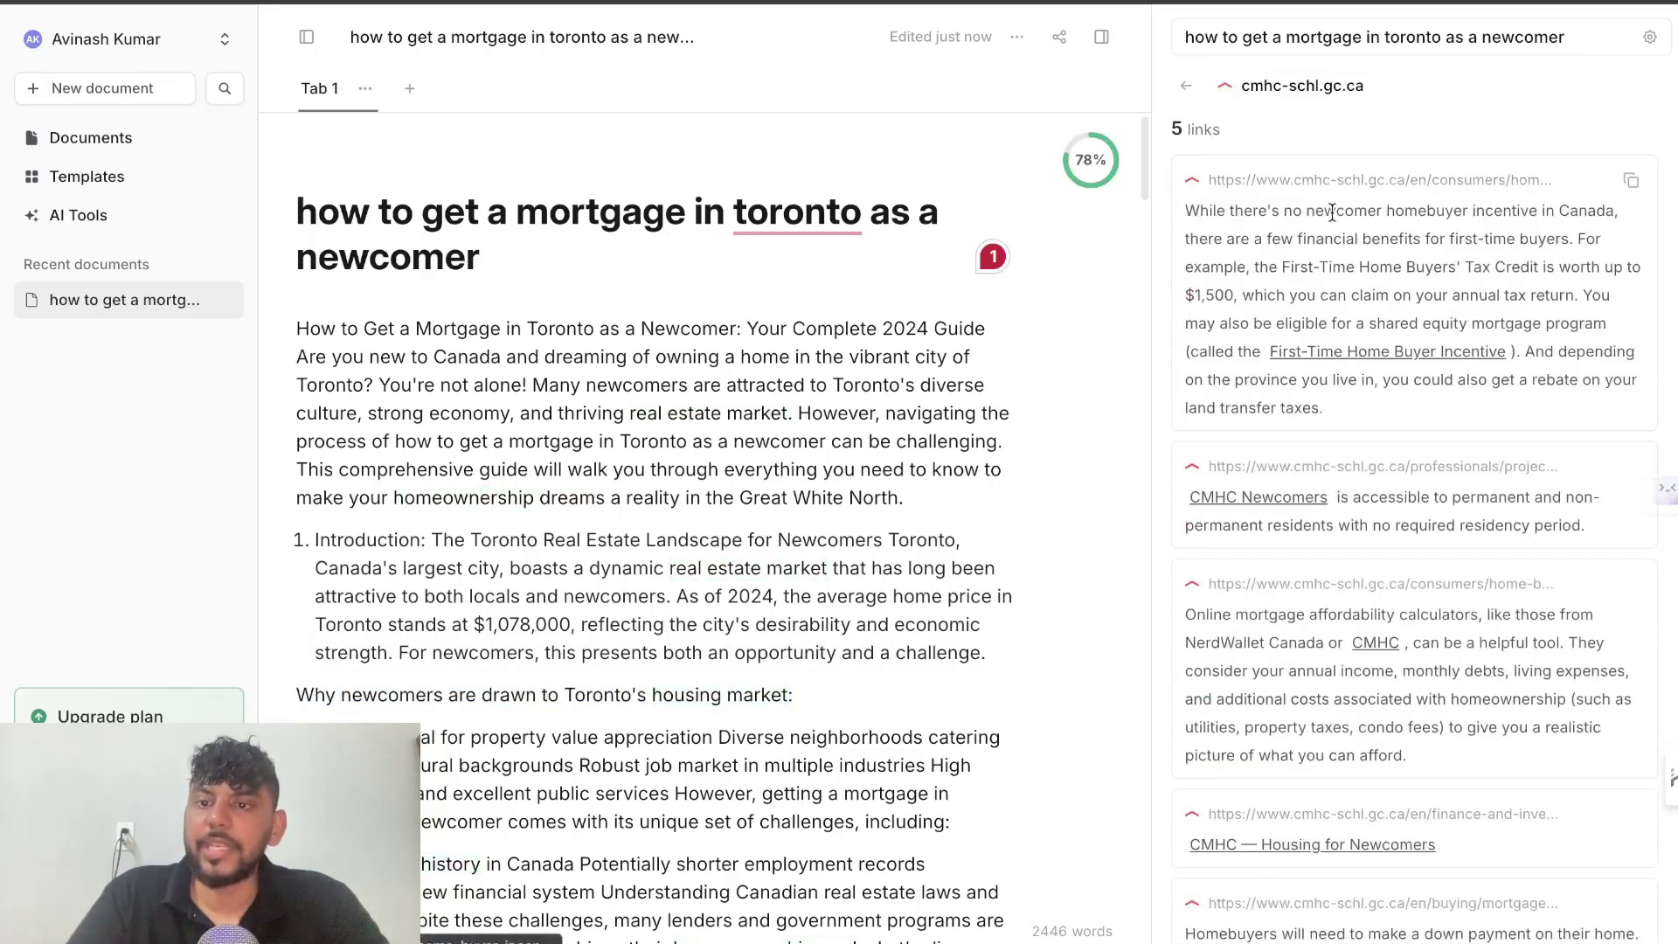
{"action": "left_click_drag", "start_coordinate": [1346, 410], "coordinate": [1232, 203]}
{"action": "left_click", "coordinate": [1198, 180]}
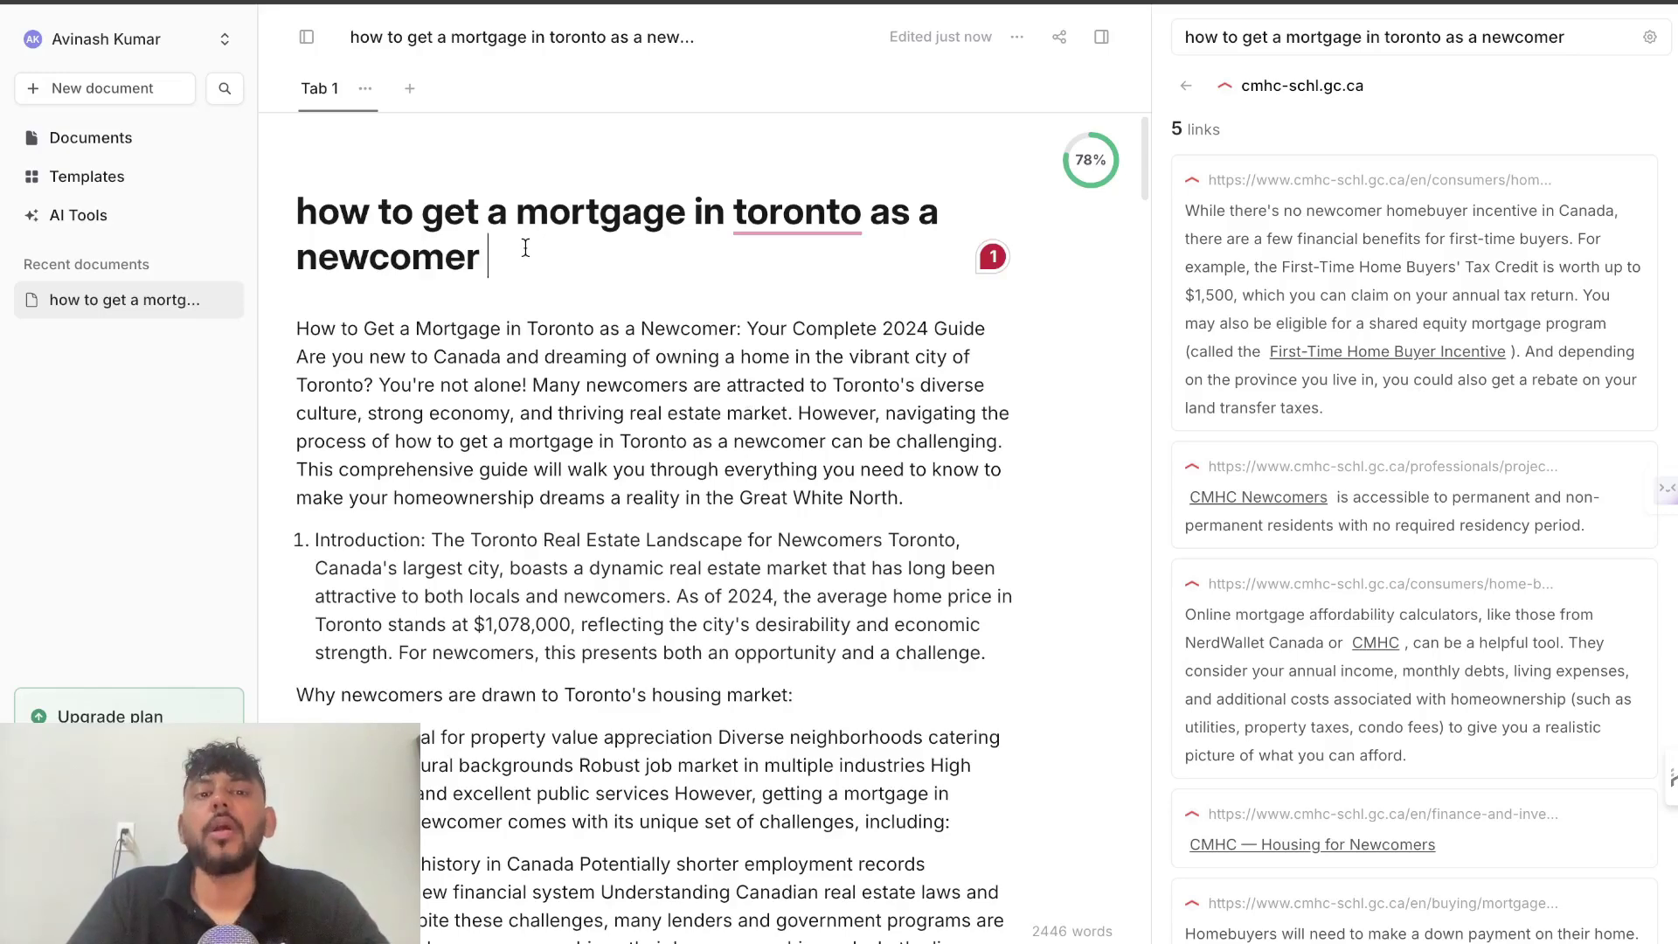
{"action": "scroll", "coordinate": [696, 382], "scroll_direction": "down", "scroll_amount": 3}
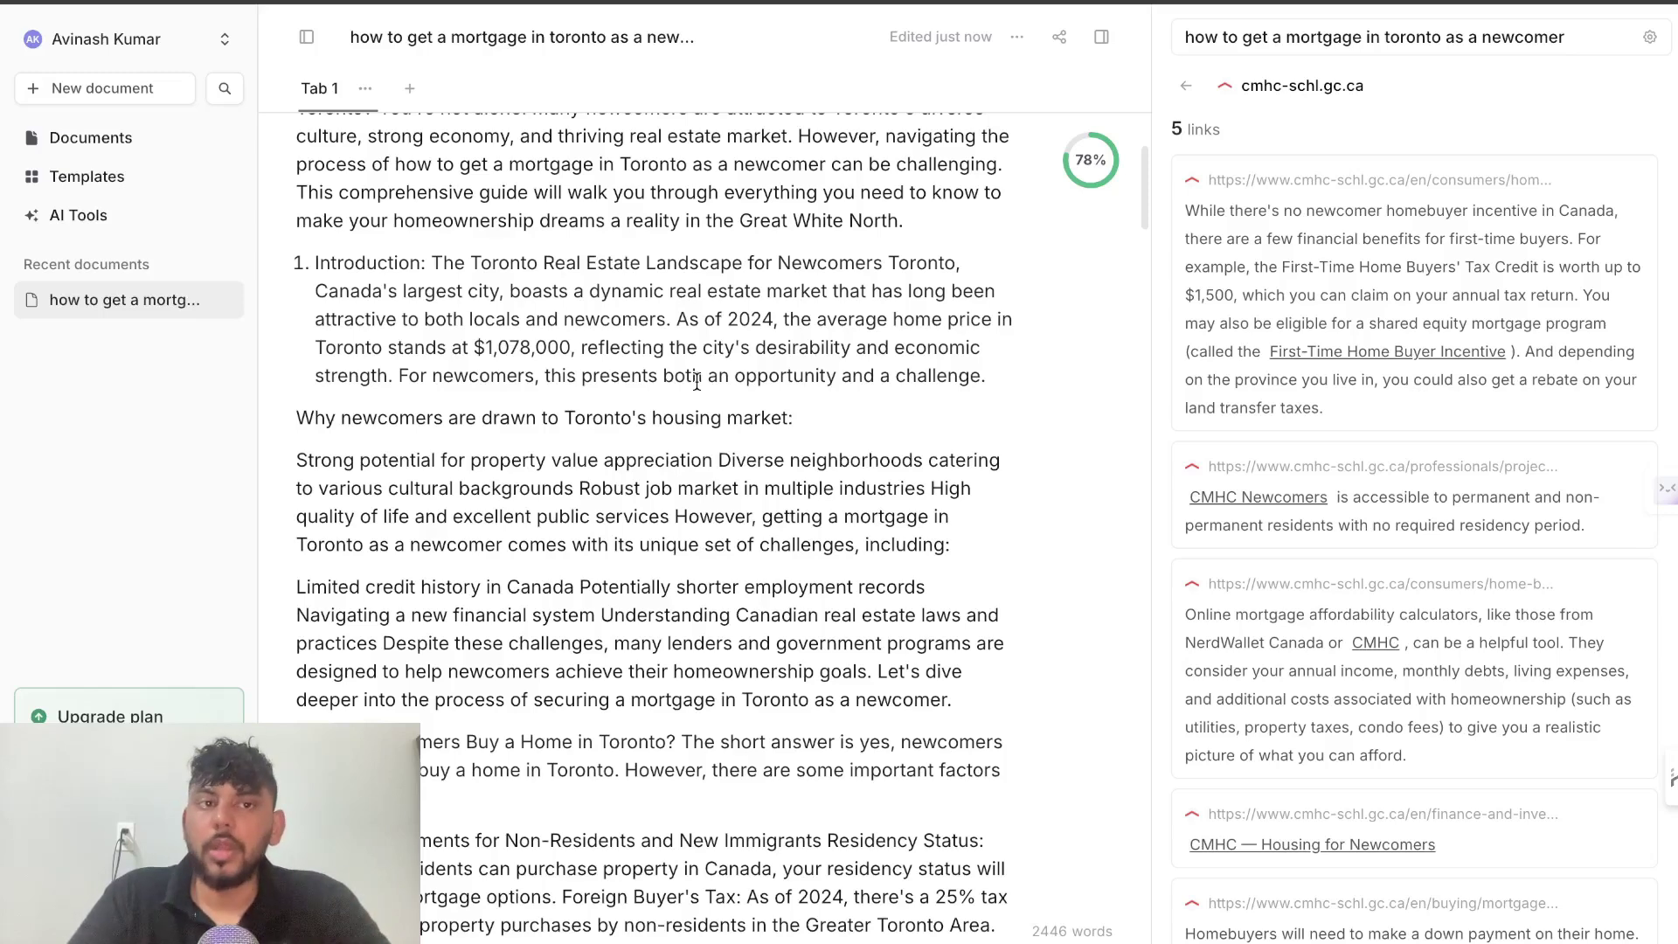
{"action": "scroll", "coordinate": [697, 381], "scroll_direction": "up", "scroll_amount": 3}
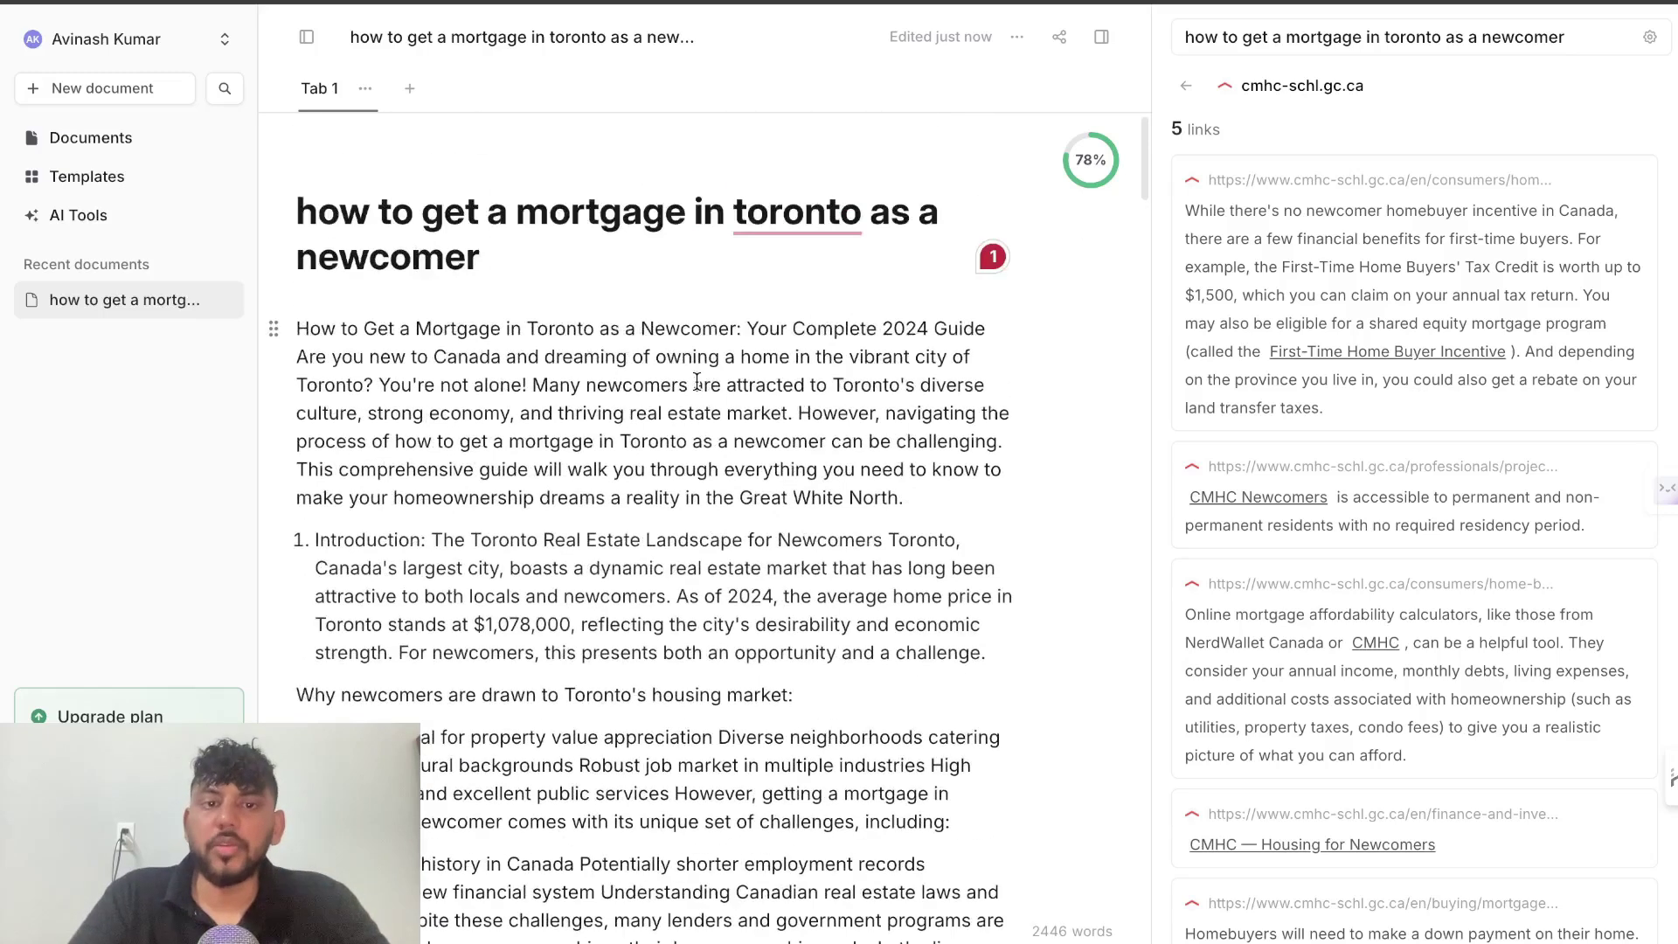
{"action": "left_click", "coordinate": [1186, 86]}
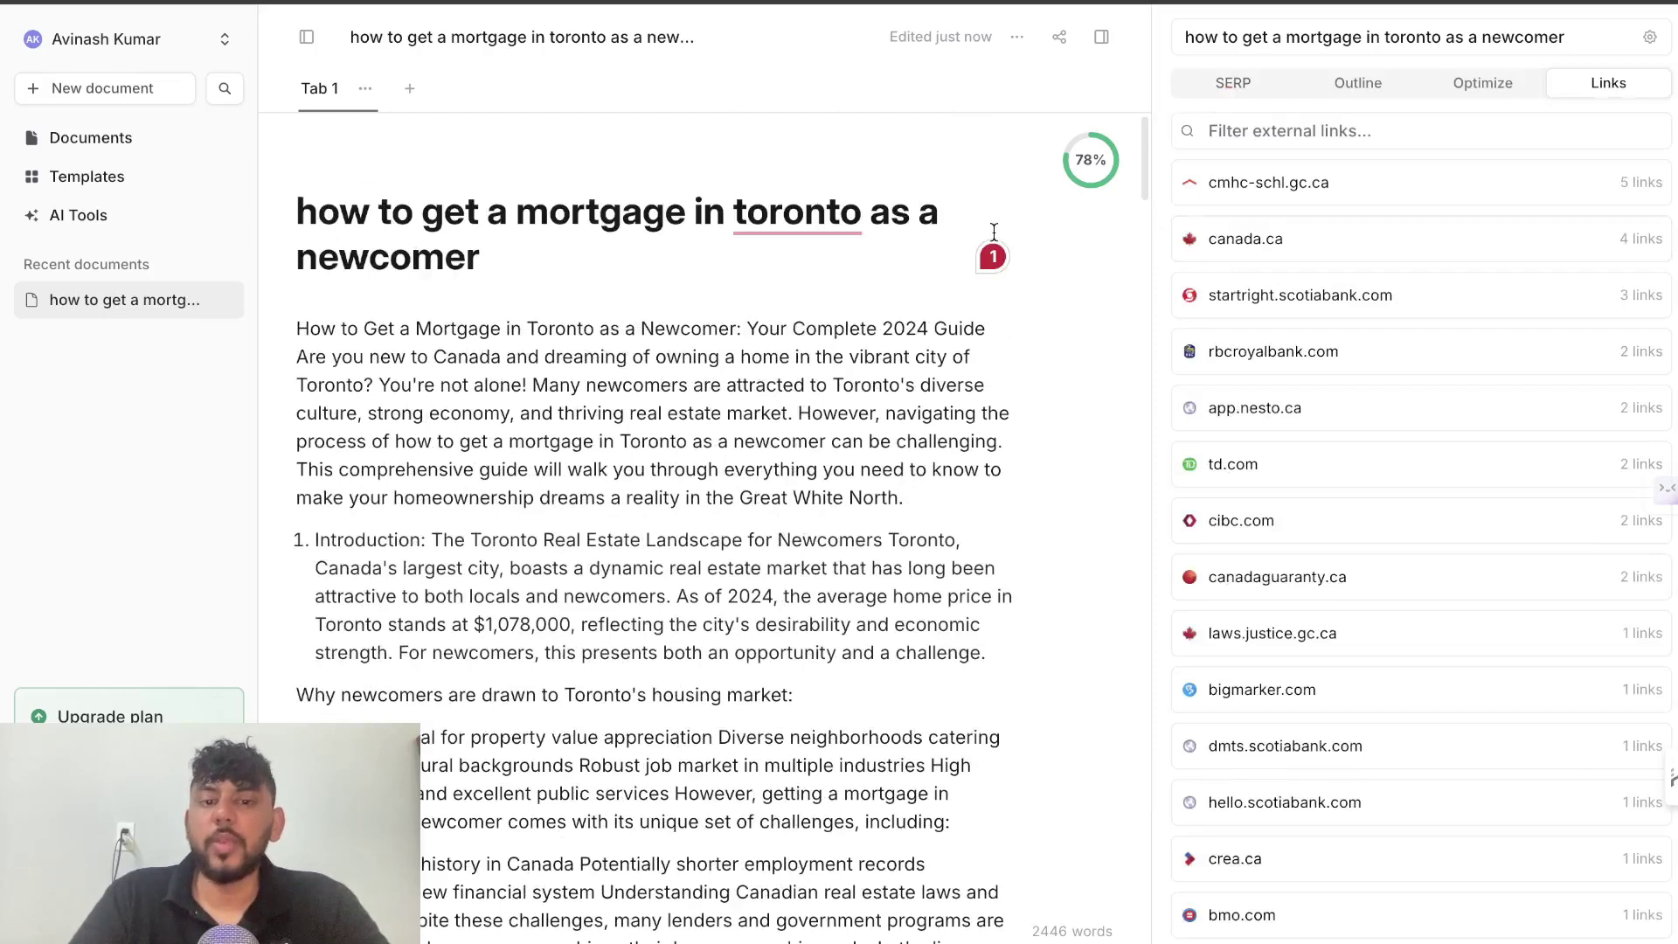